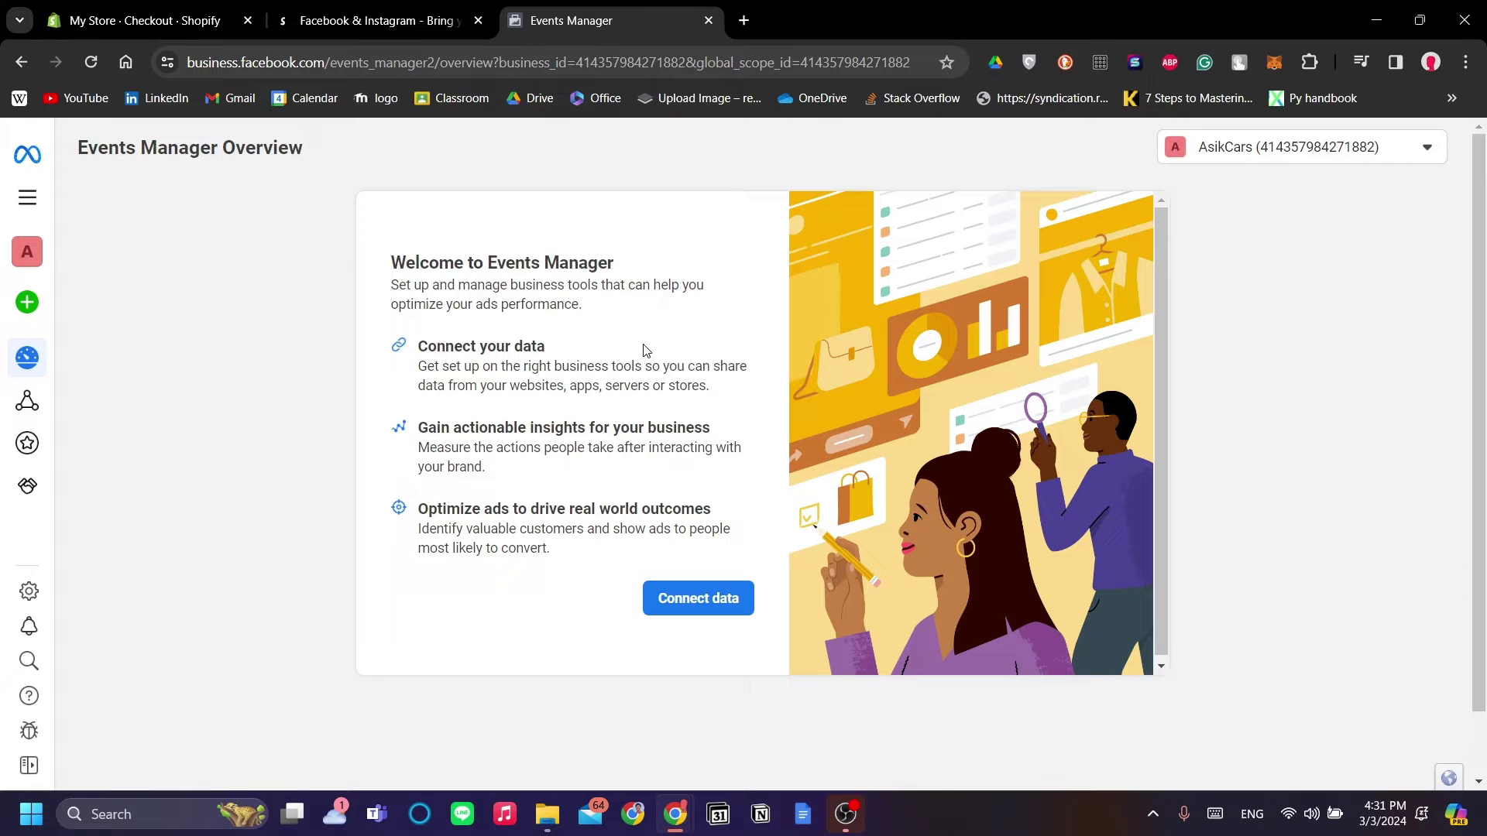
Step: Scroll through the store's checkout settings, then look back over the Events Manager overview
scroll(646, 351, down, 1)
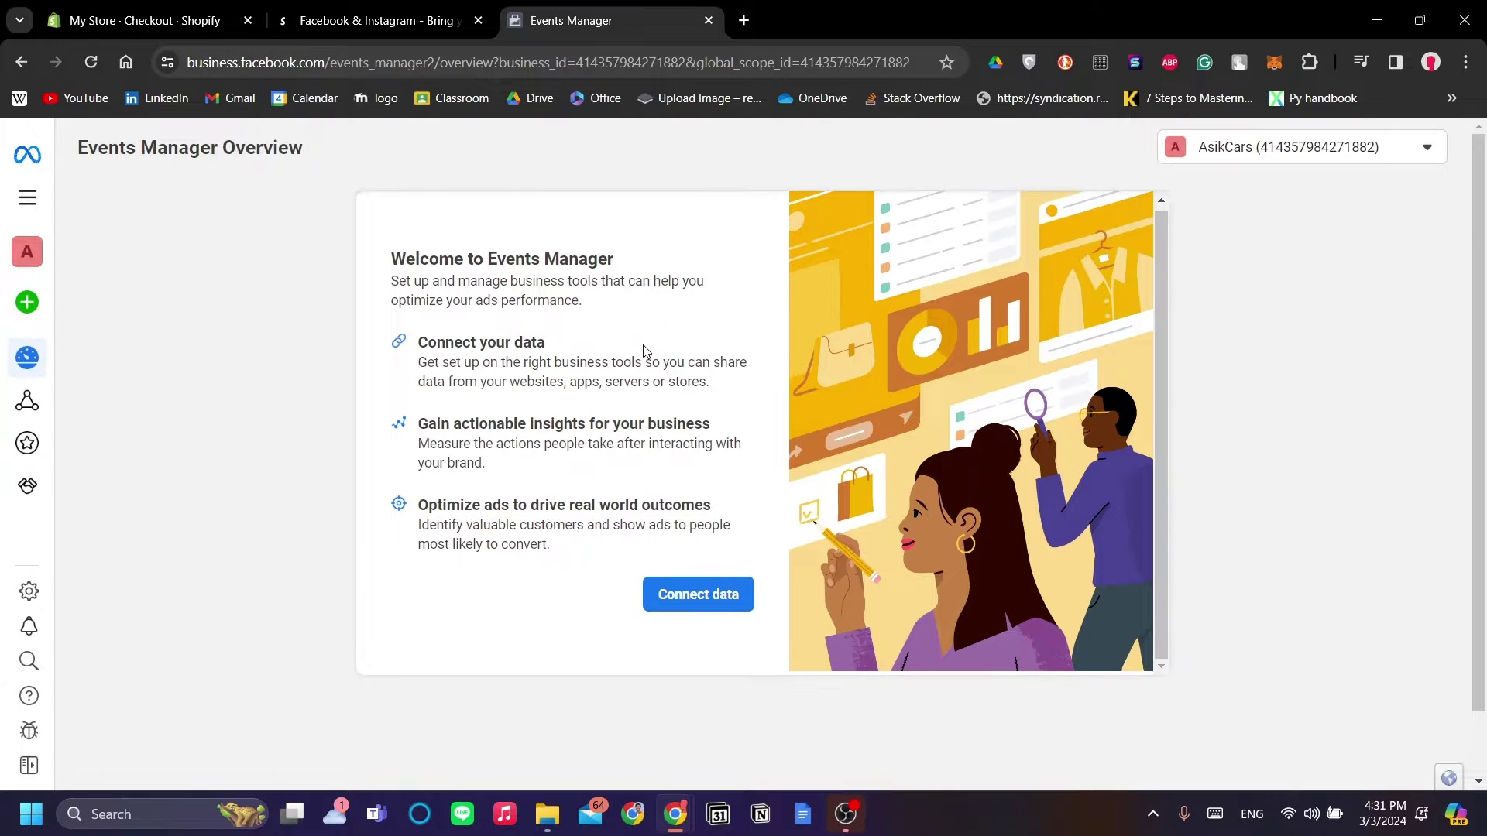
scroll(1252, 351, down, 1)
scroll(1123, 464, up, 1)
scroll(1020, 474, up, 1)
scroll(1221, 365, down, 1)
scroll(1222, 364, up, 1)
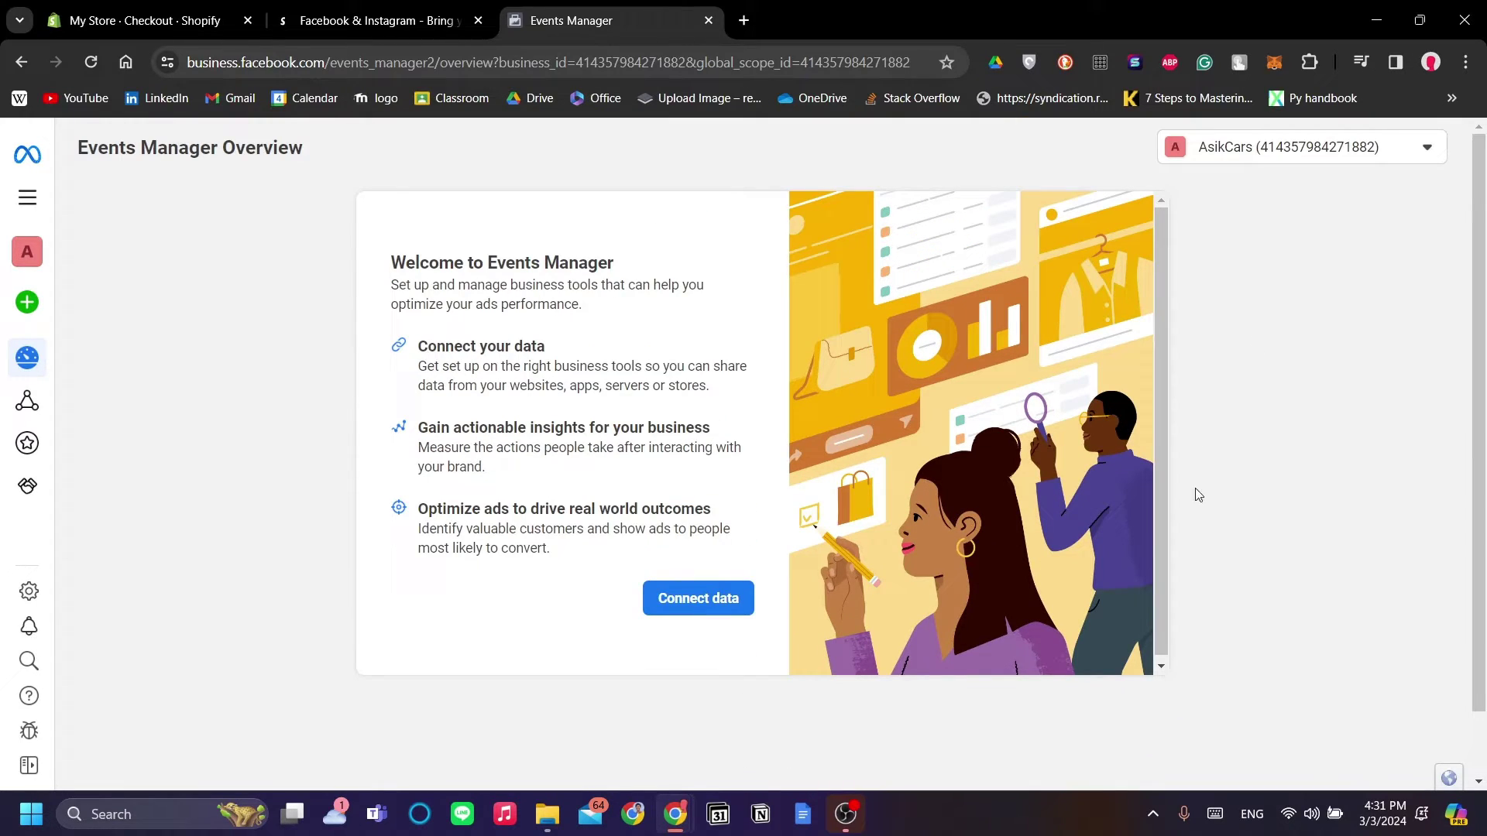
scroll(1057, 412, down, 1)
scroll(1309, 395, down, 1)
scroll(1286, 422, up, 1)
click(191, 22)
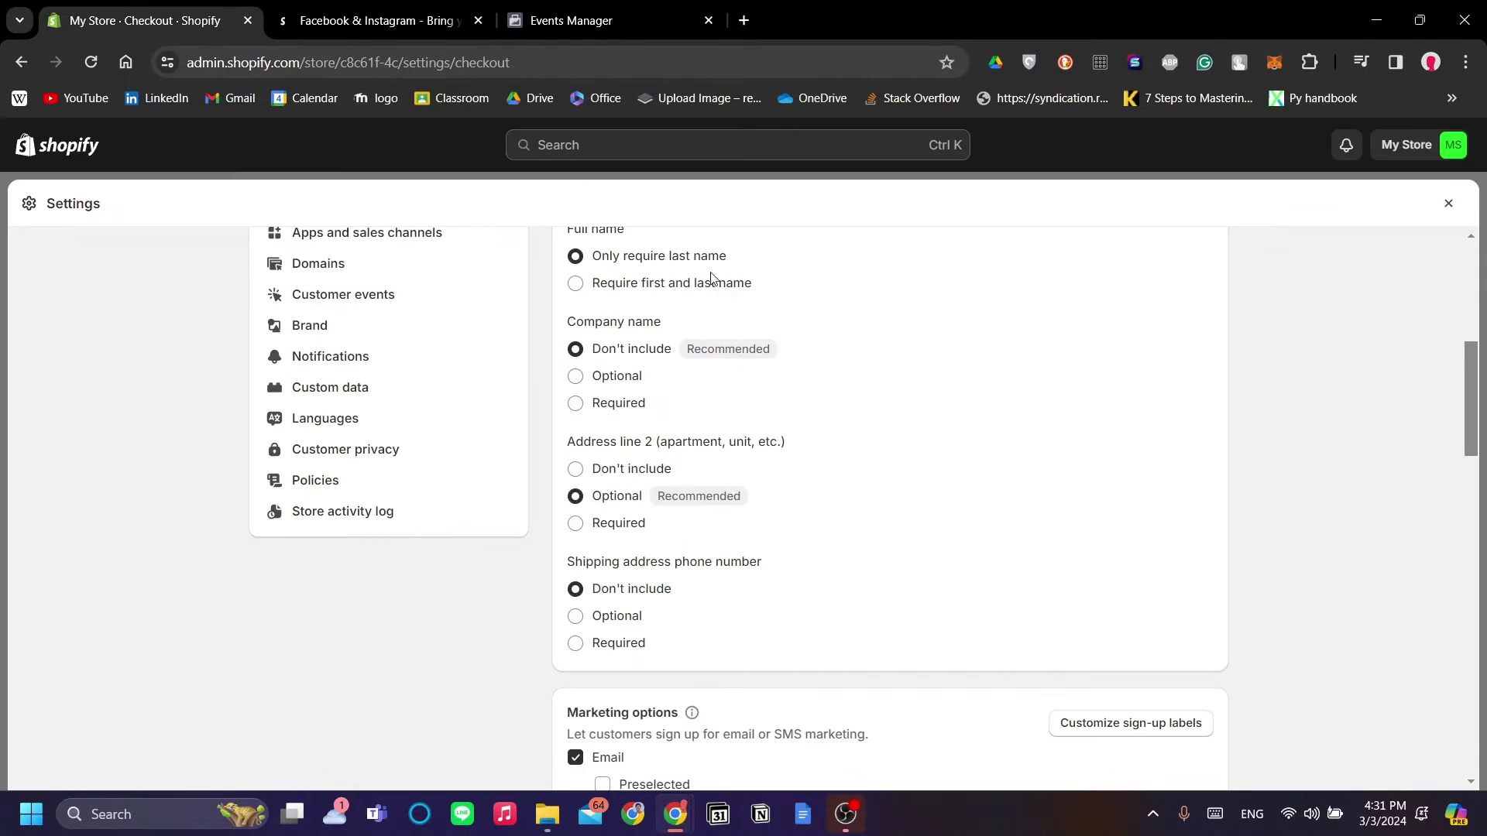
click(666, 20)
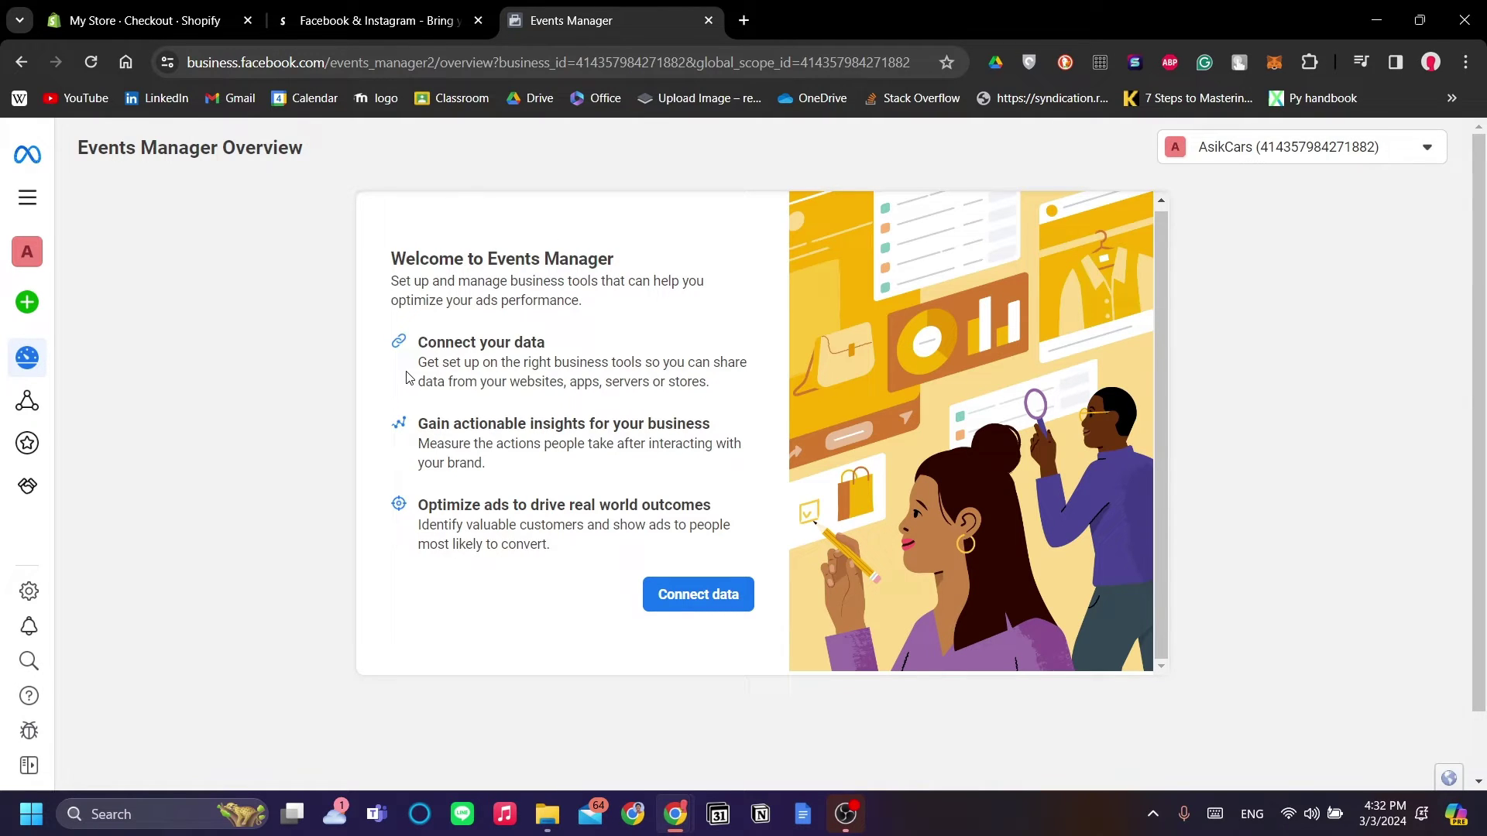
scroll(403, 387, down, 2)
scroll(405, 383, up, 2)
scroll(449, 322, down, 1)
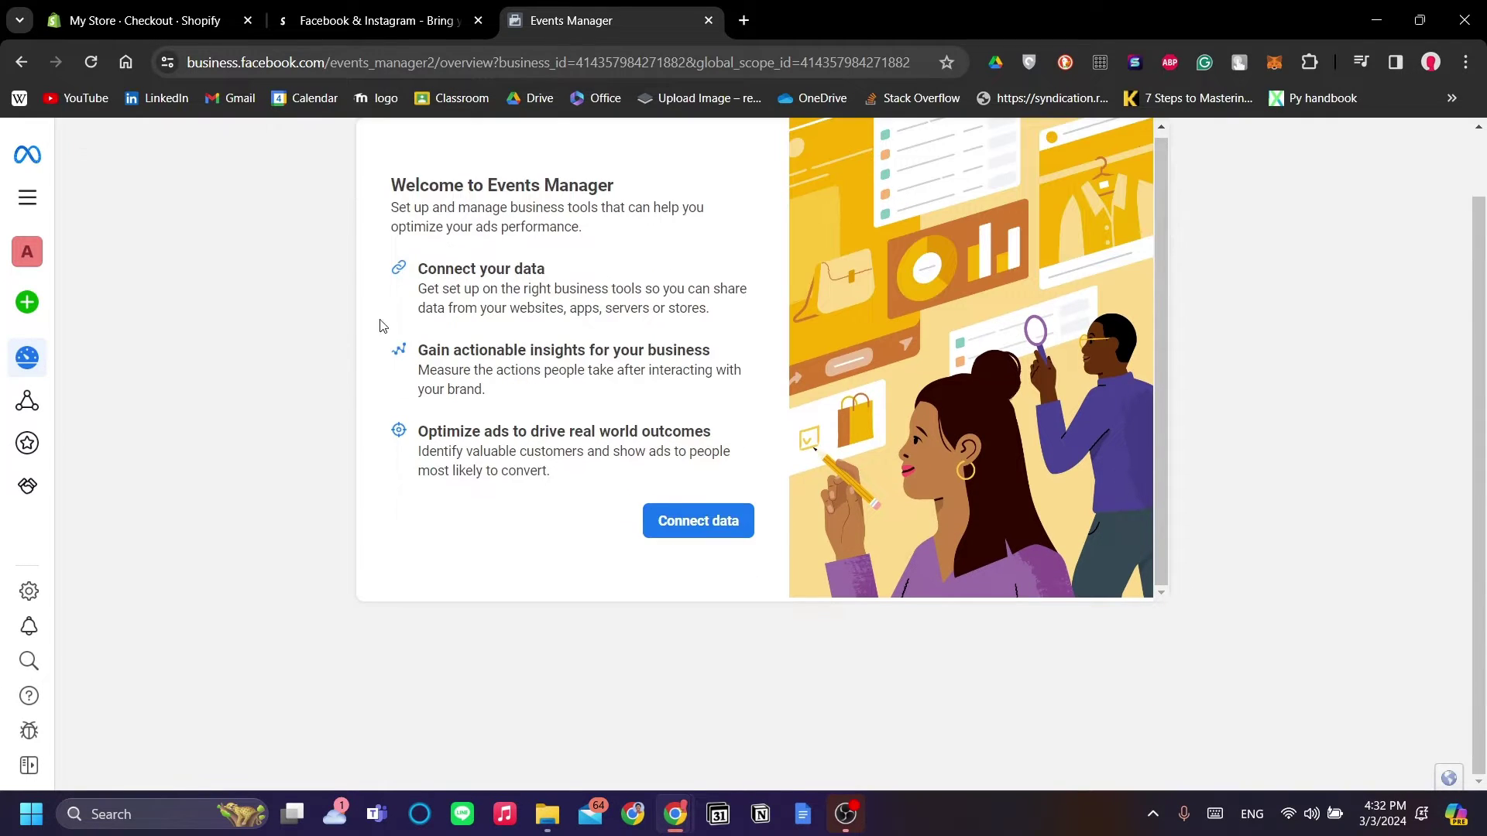
scroll(314, 332, up, 1)
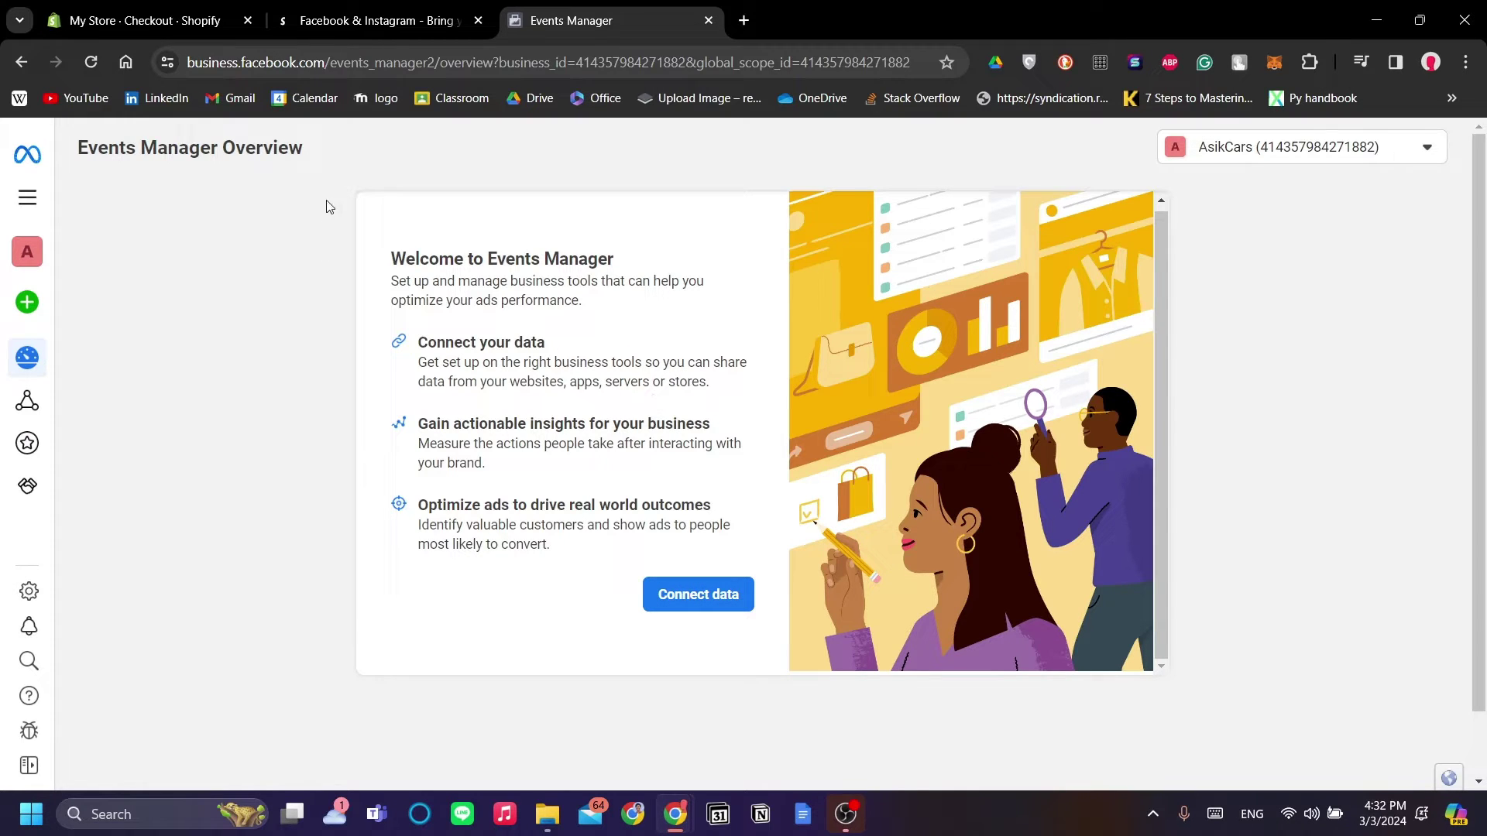
Step: Close and reopen Shopify Settings, then go to Customer events, where the Facebook pixel shows Disconnected
click(143, 21)
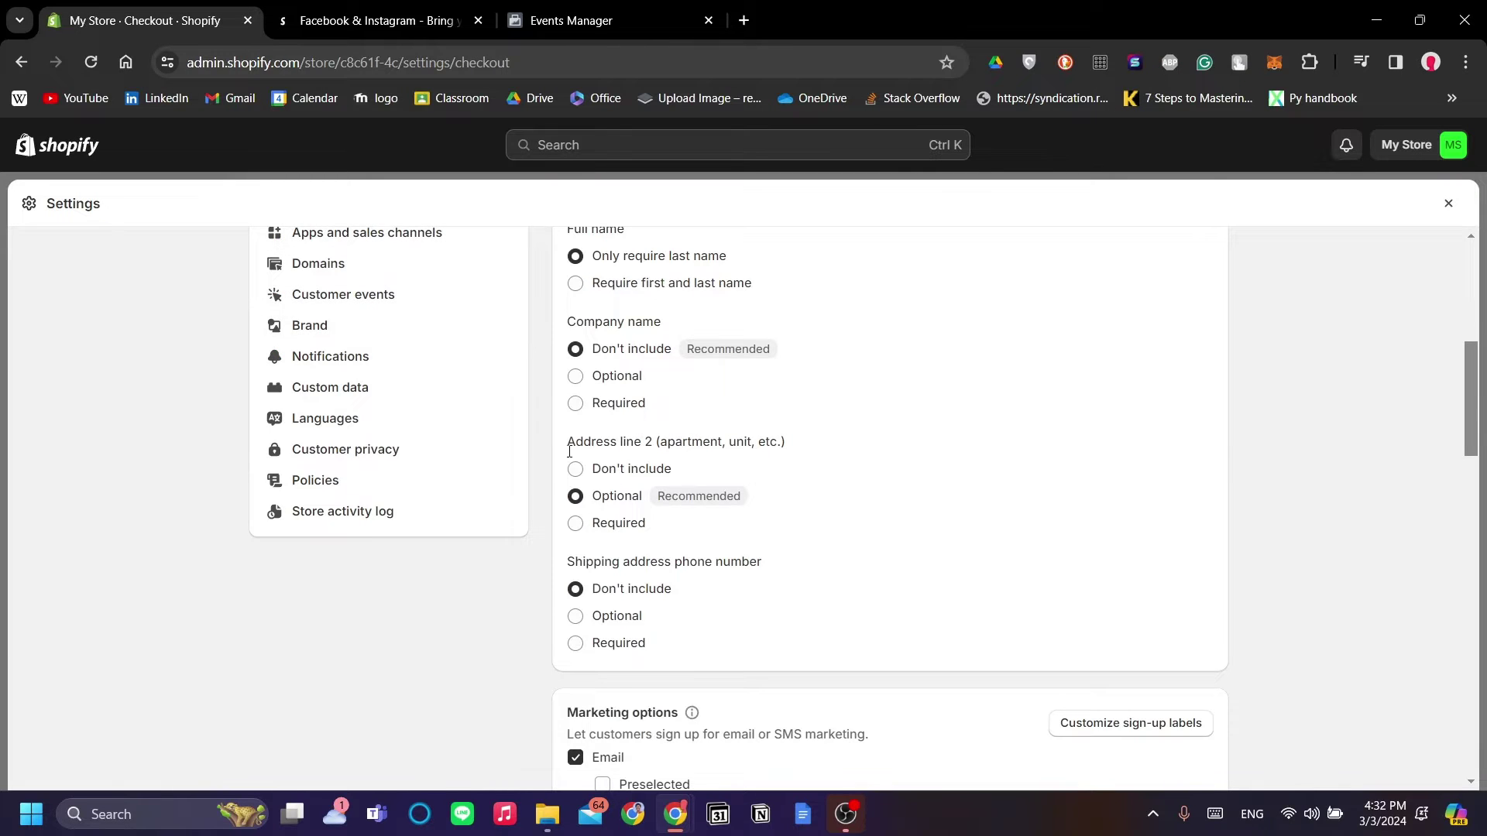
scroll(541, 475, up, 4)
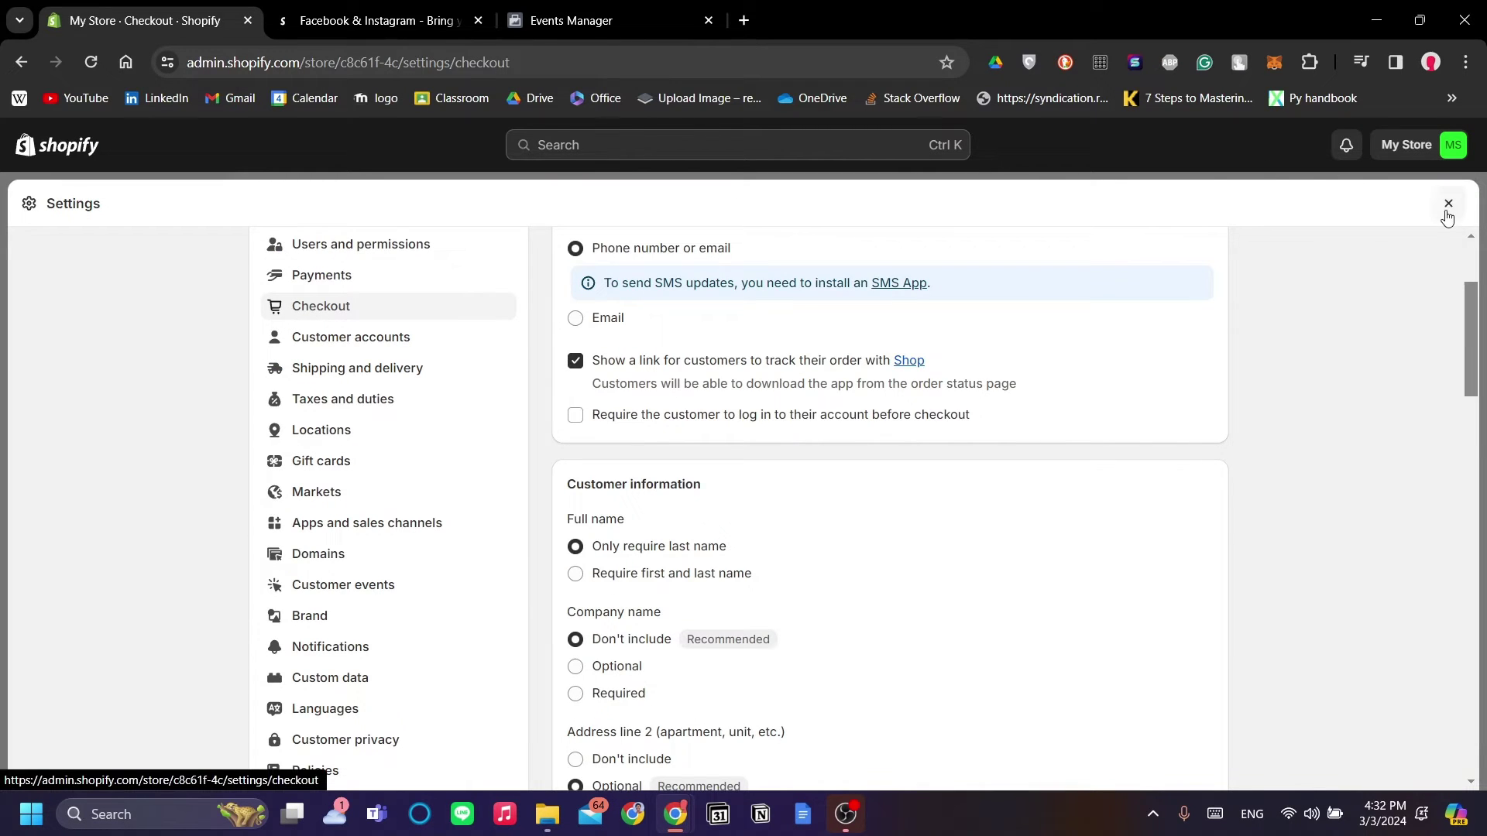
click(1448, 204)
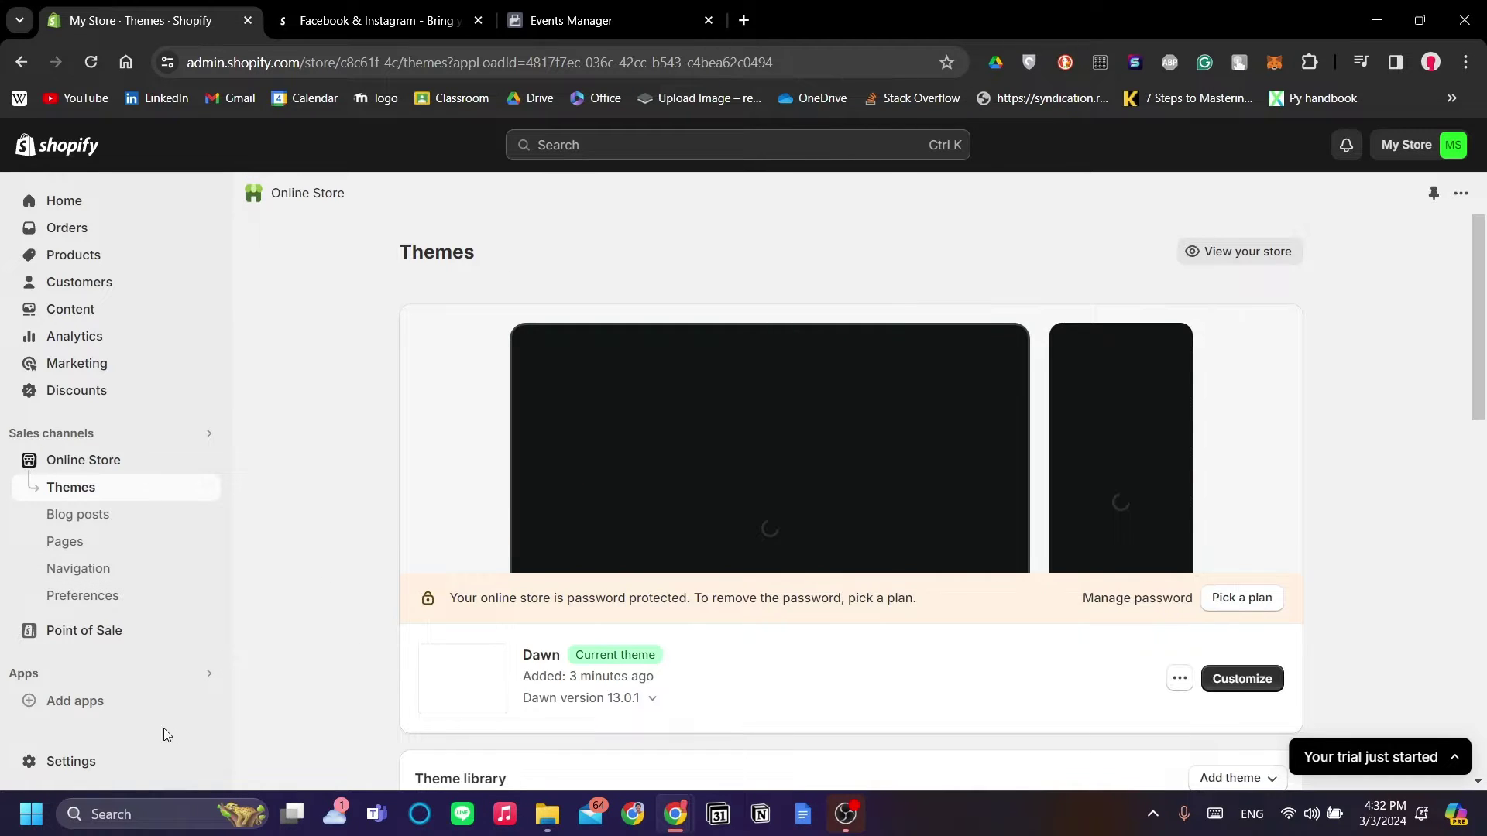
click(69, 761)
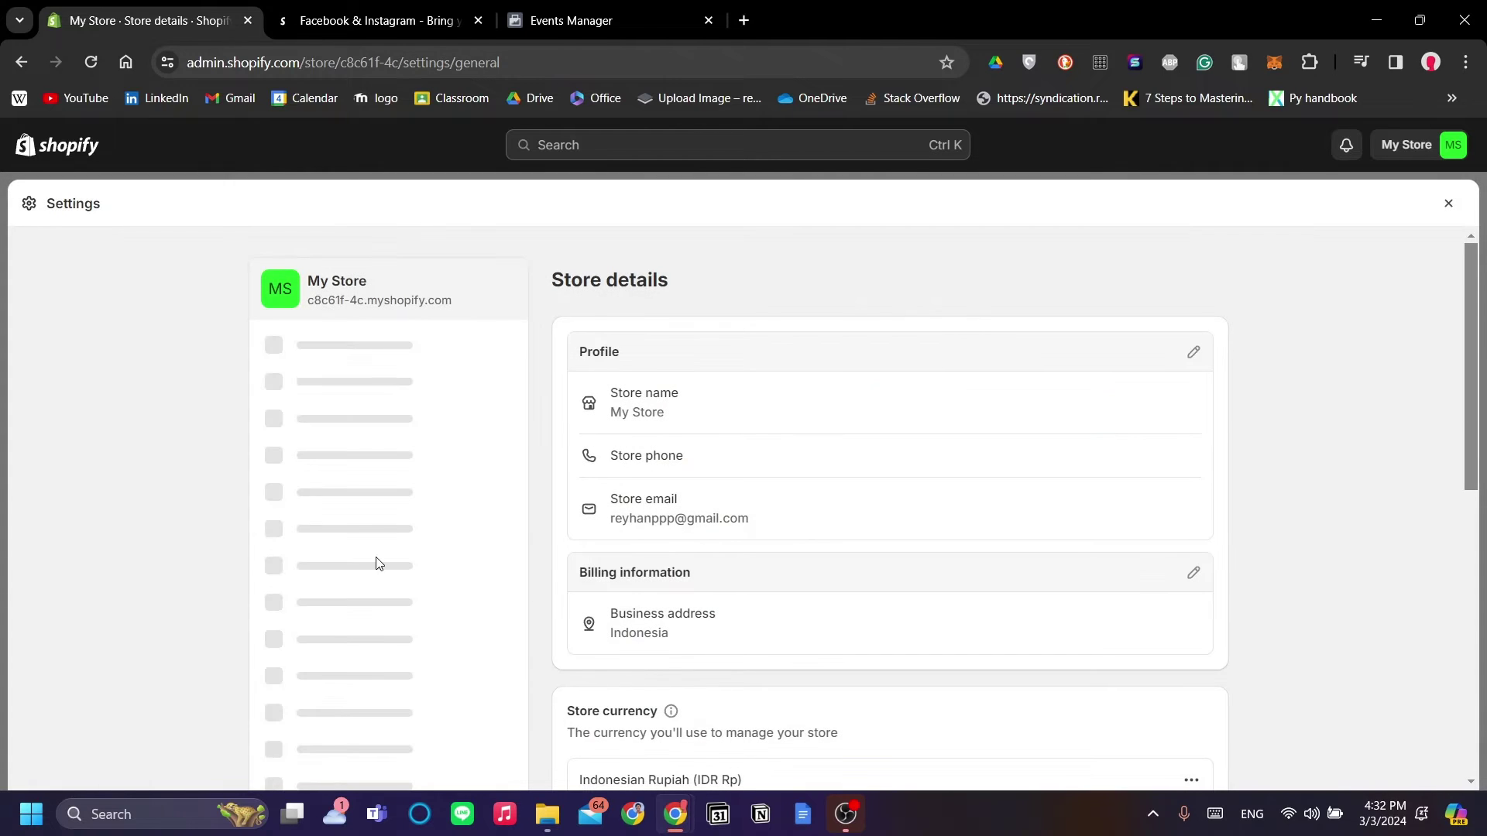
scroll(408, 425, down, 1)
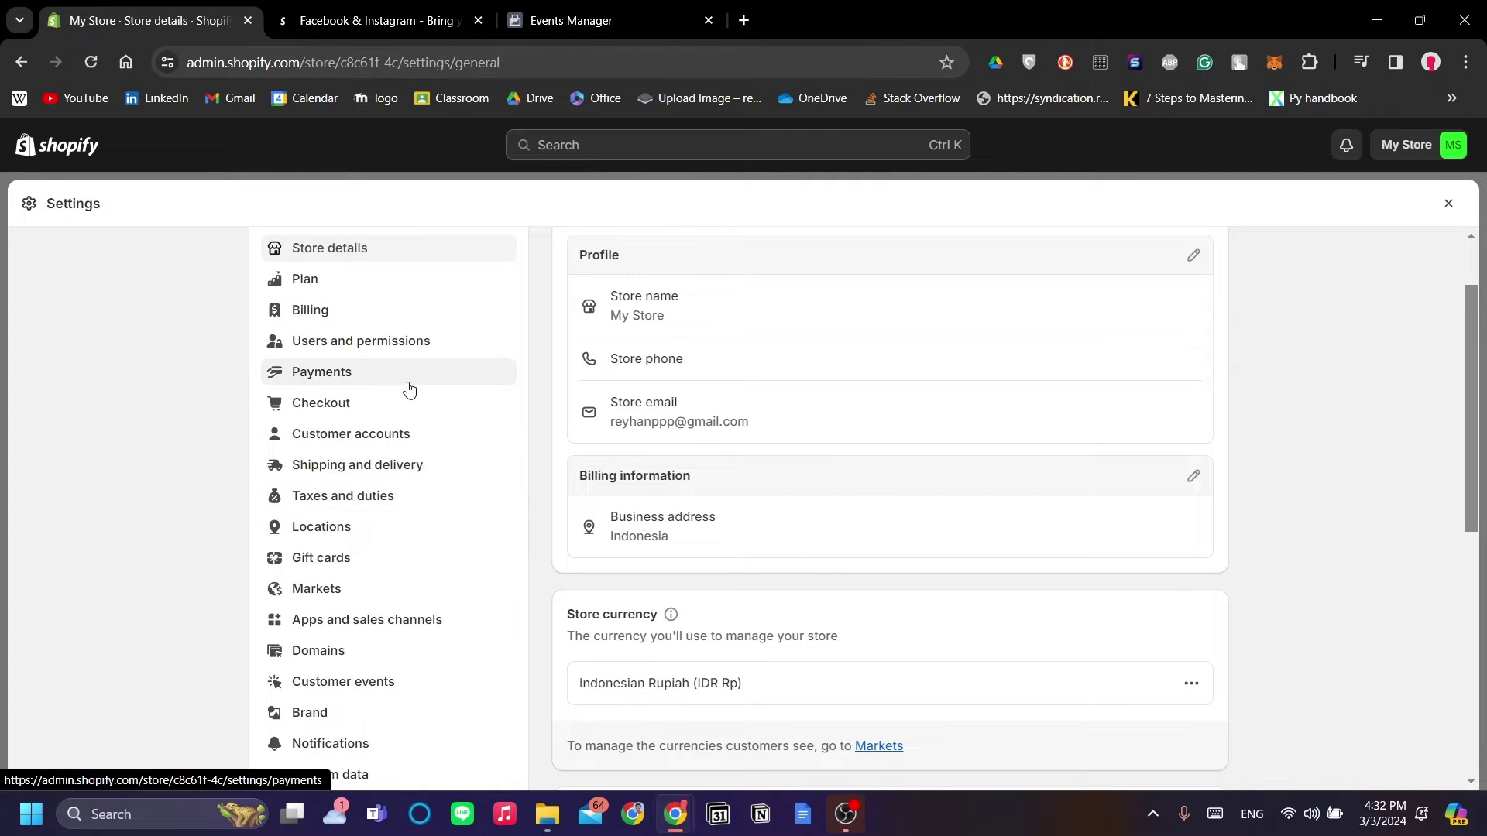
scroll(387, 341, down, 2)
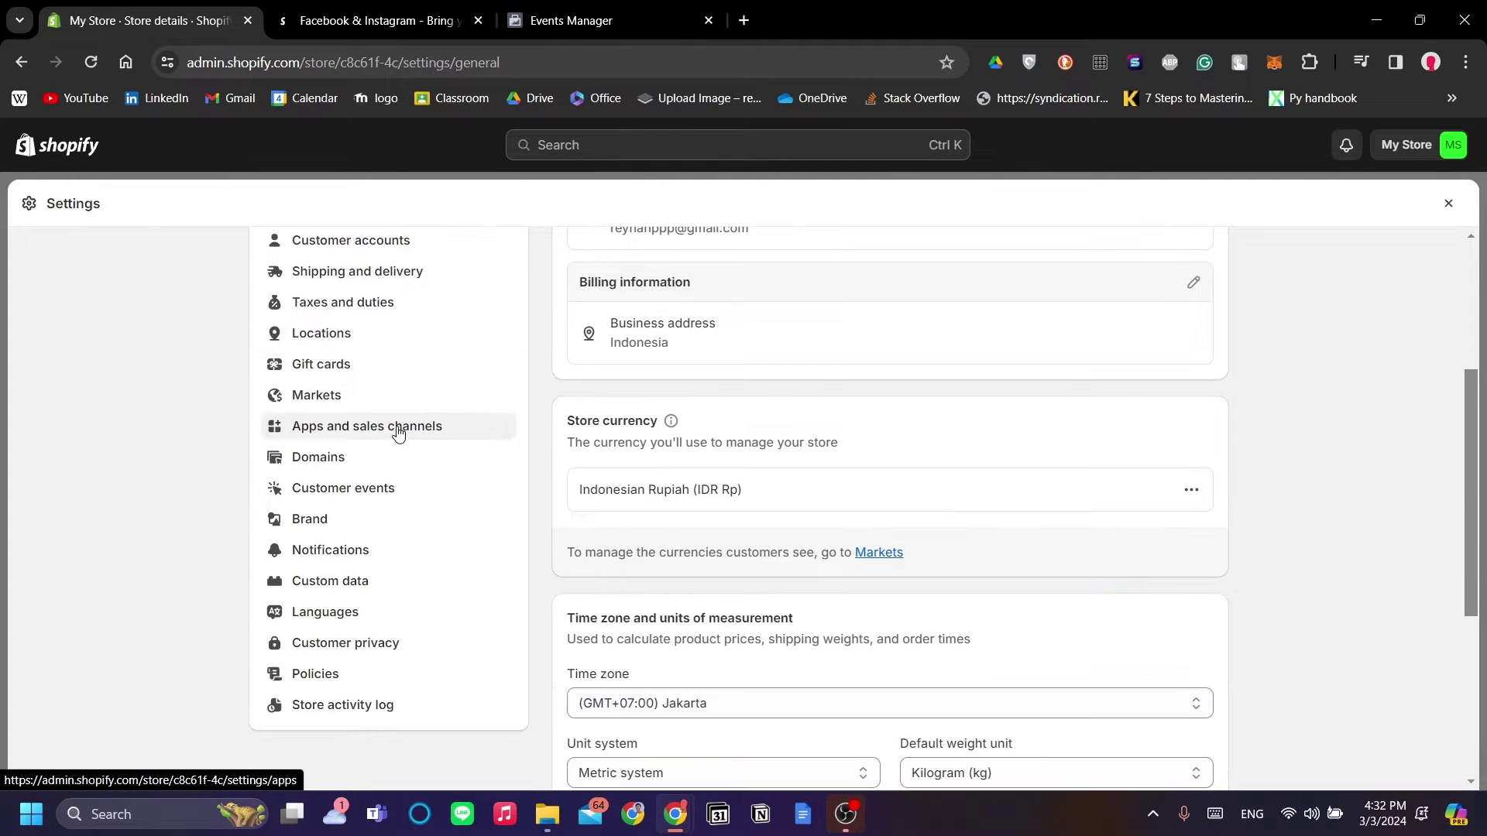
scroll(395, 430, up, 2)
scroll(395, 484, down, 1)
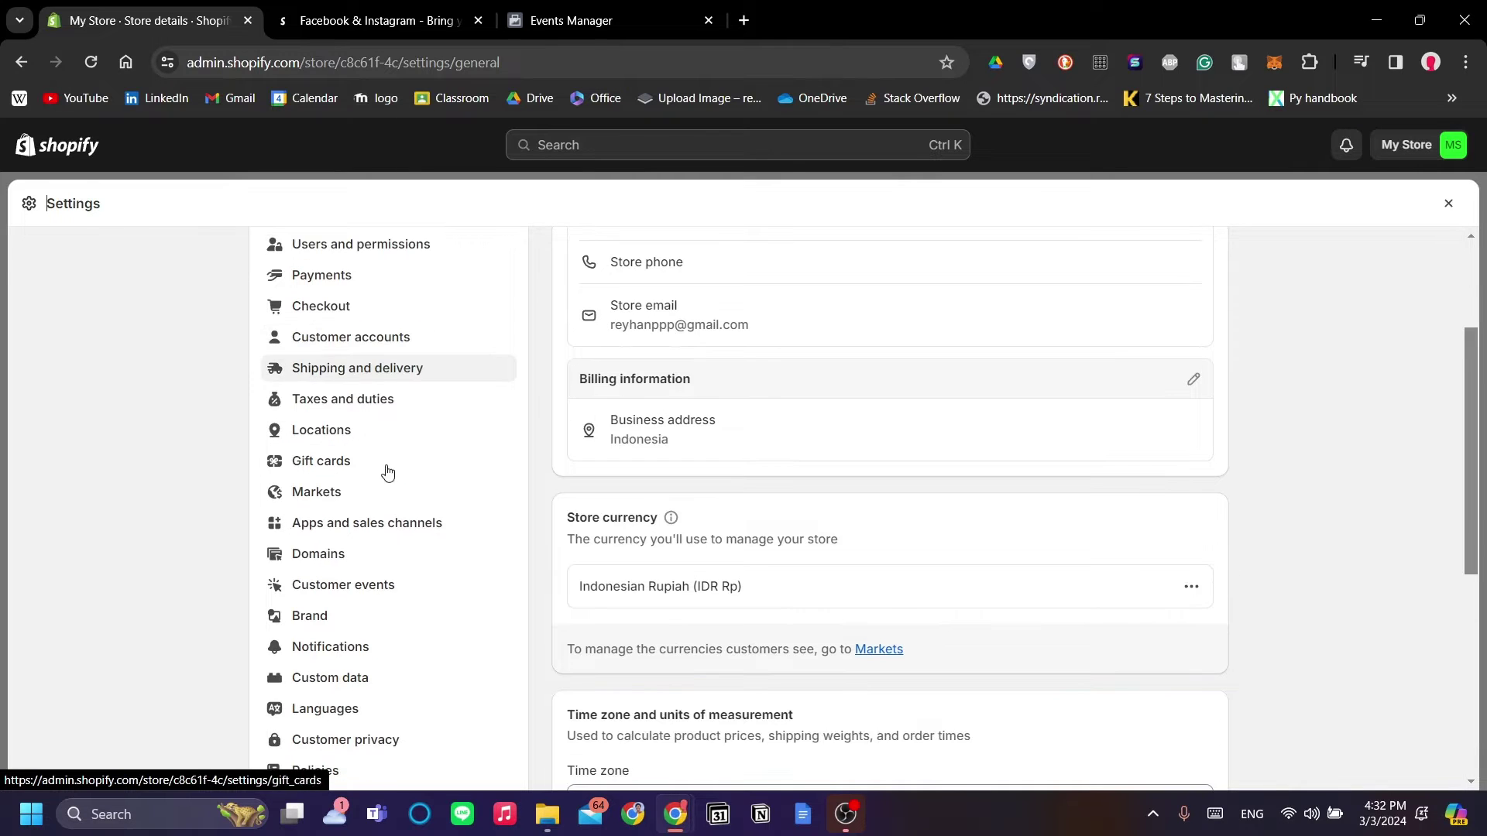
scroll(374, 577, down, 1)
scroll(387, 643, up, 2)
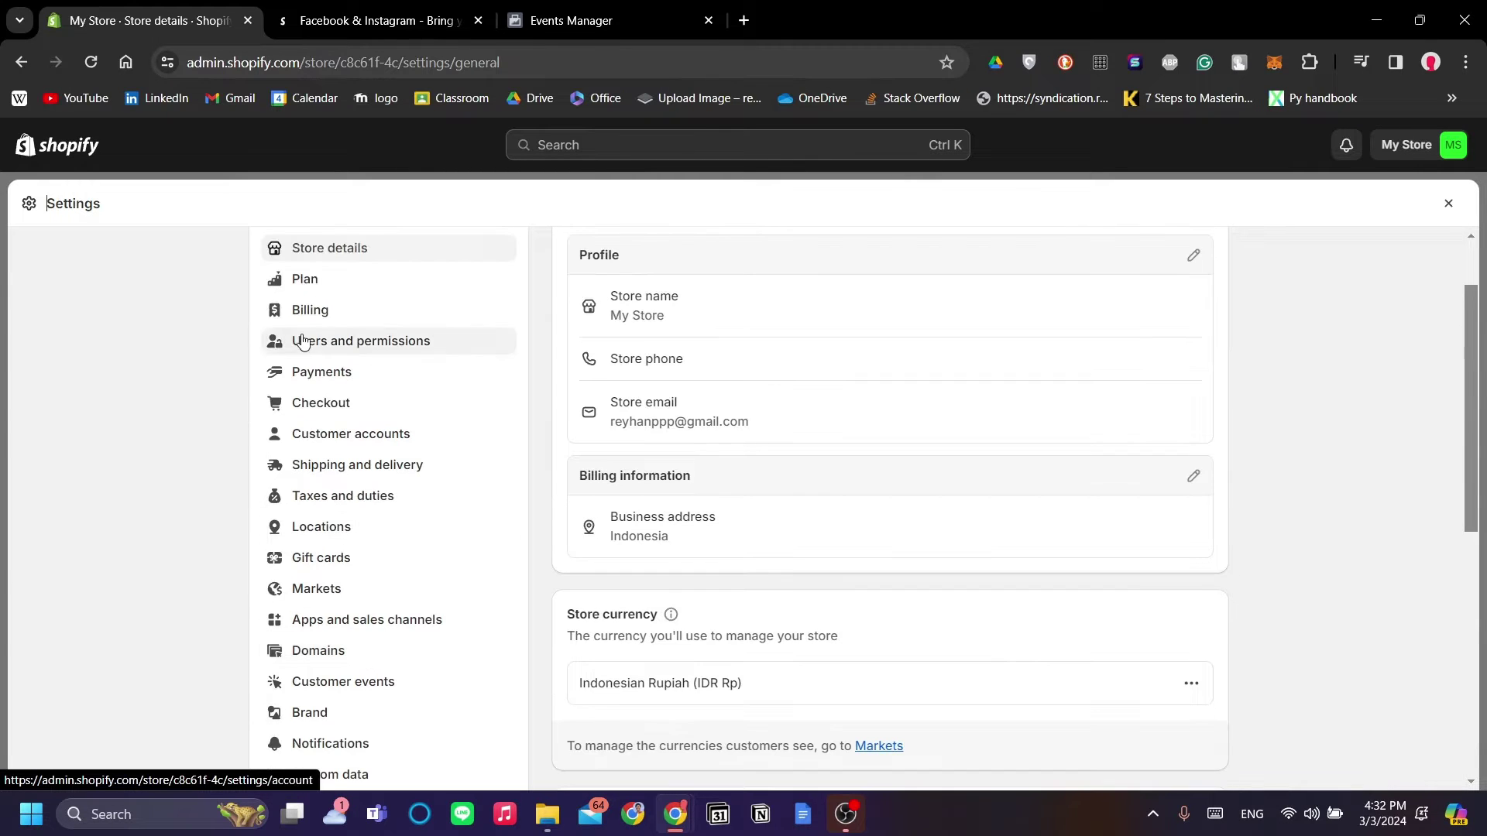
scroll(345, 588, down, 1)
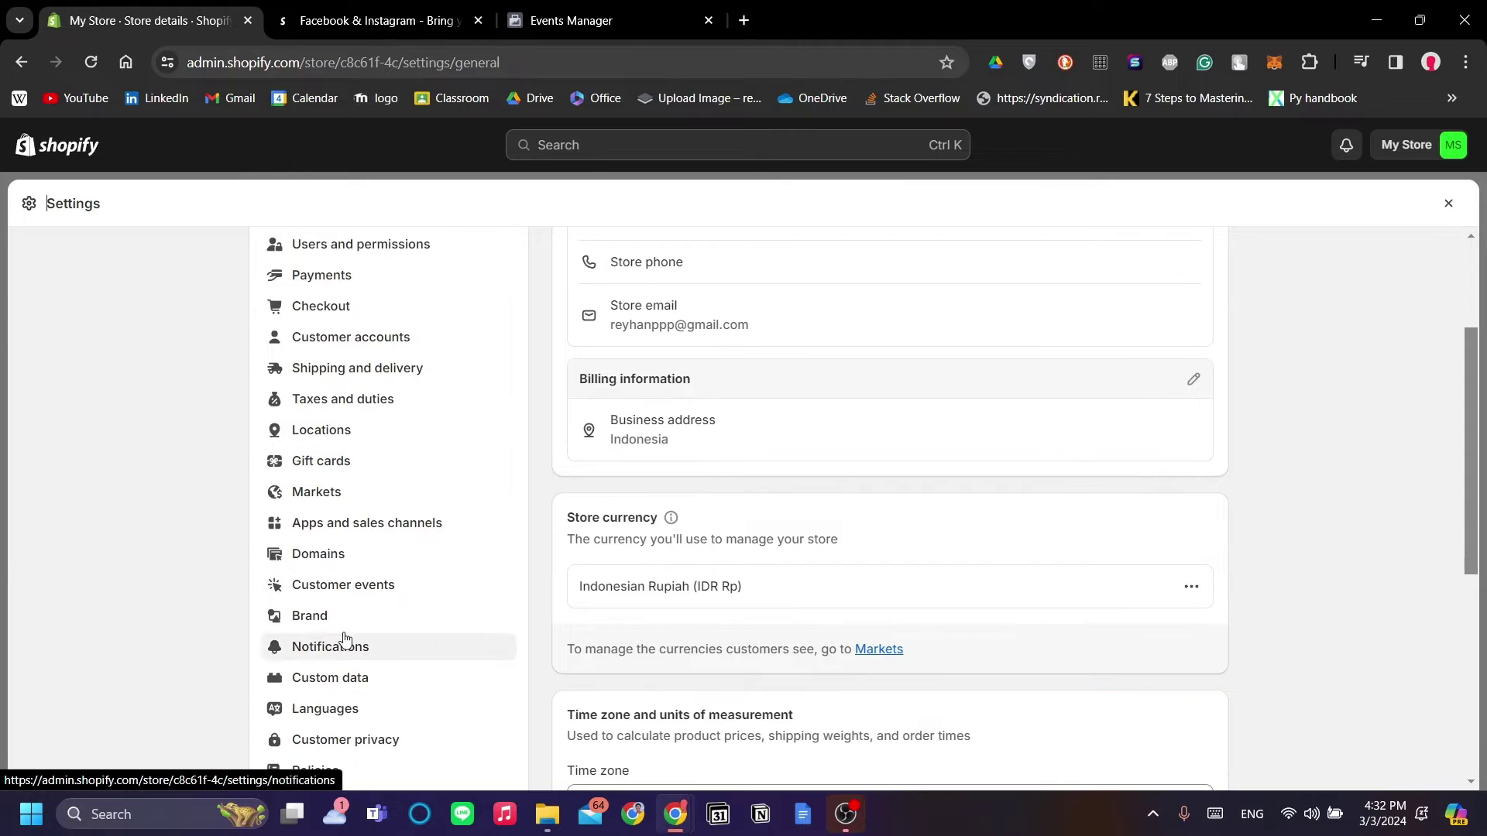
click(341, 584)
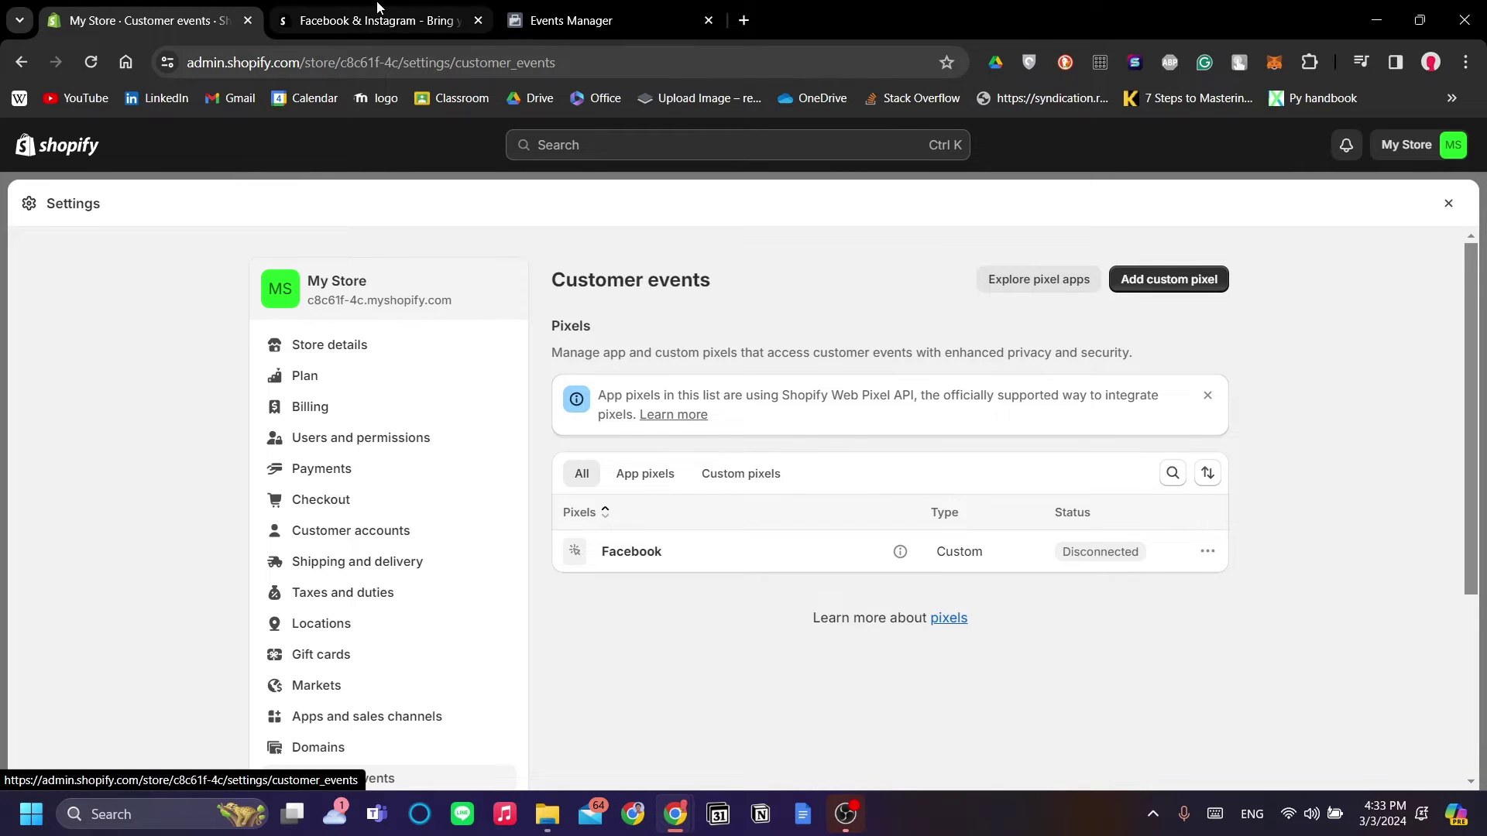
Step: Search the App Store and bring up the Facebook & Instagram app listing by Meta
click(372, 20)
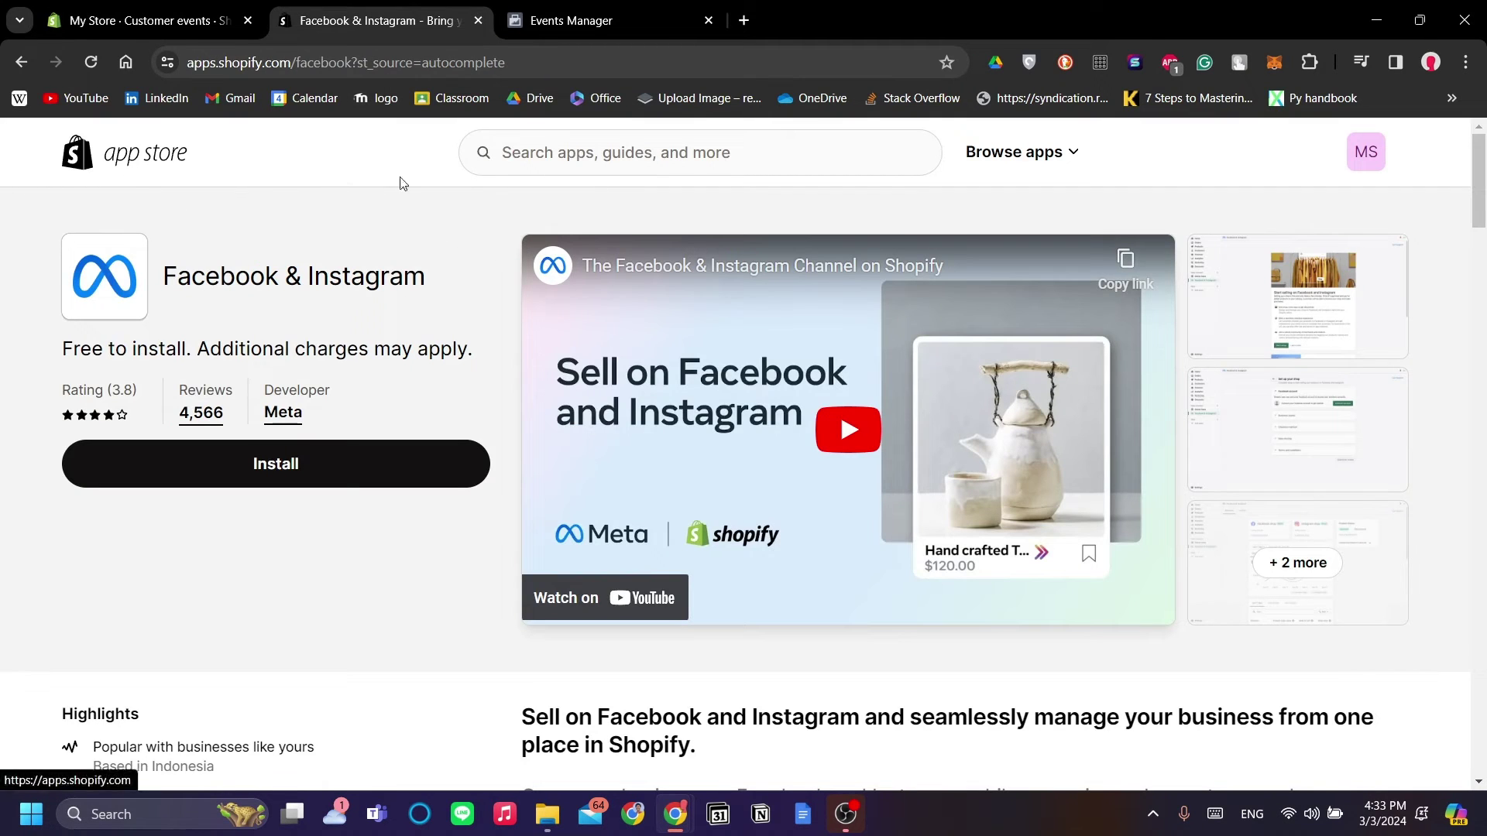
click(544, 172)
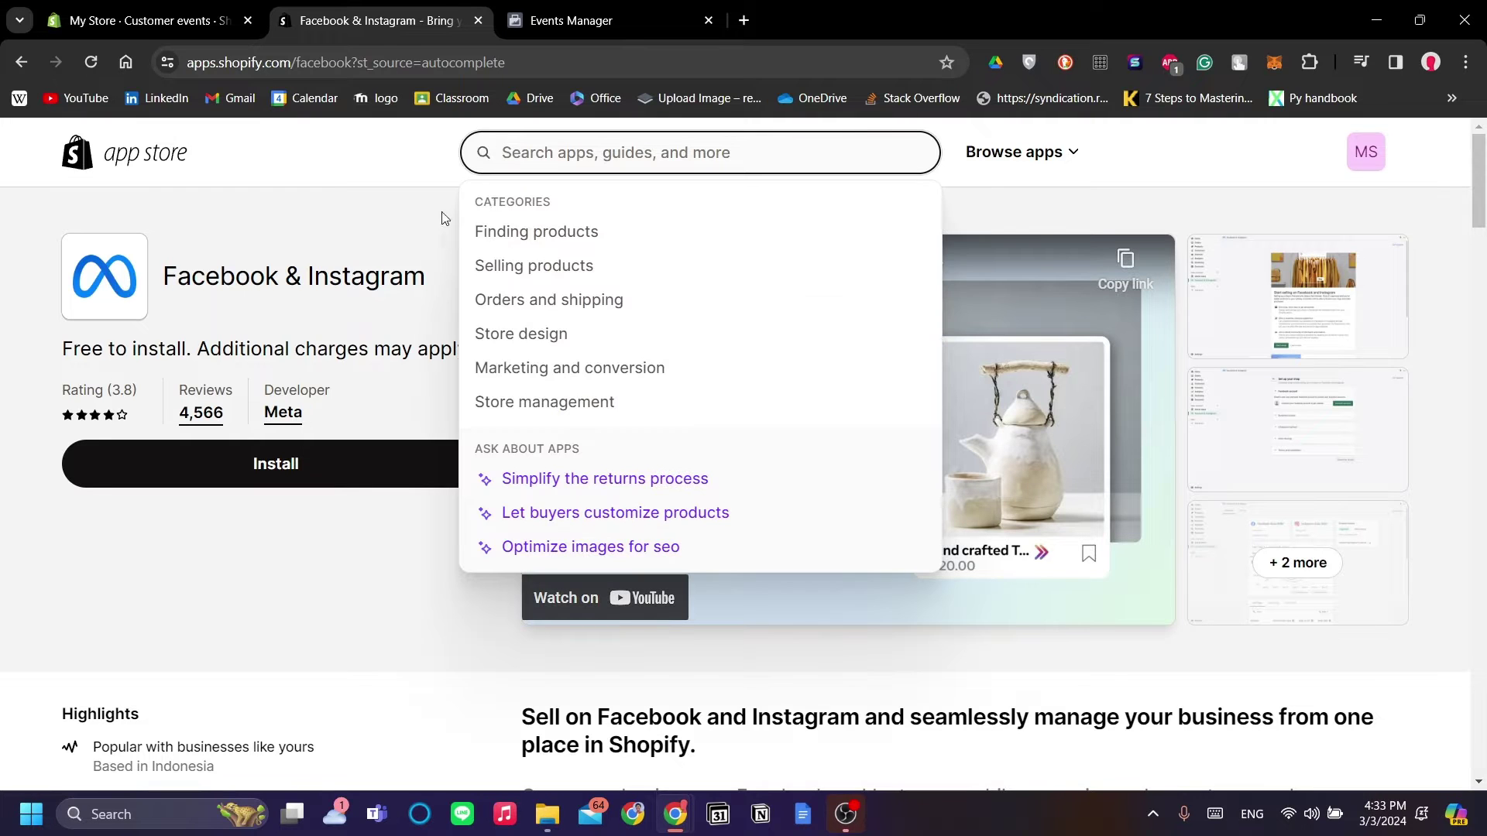
click(439, 150)
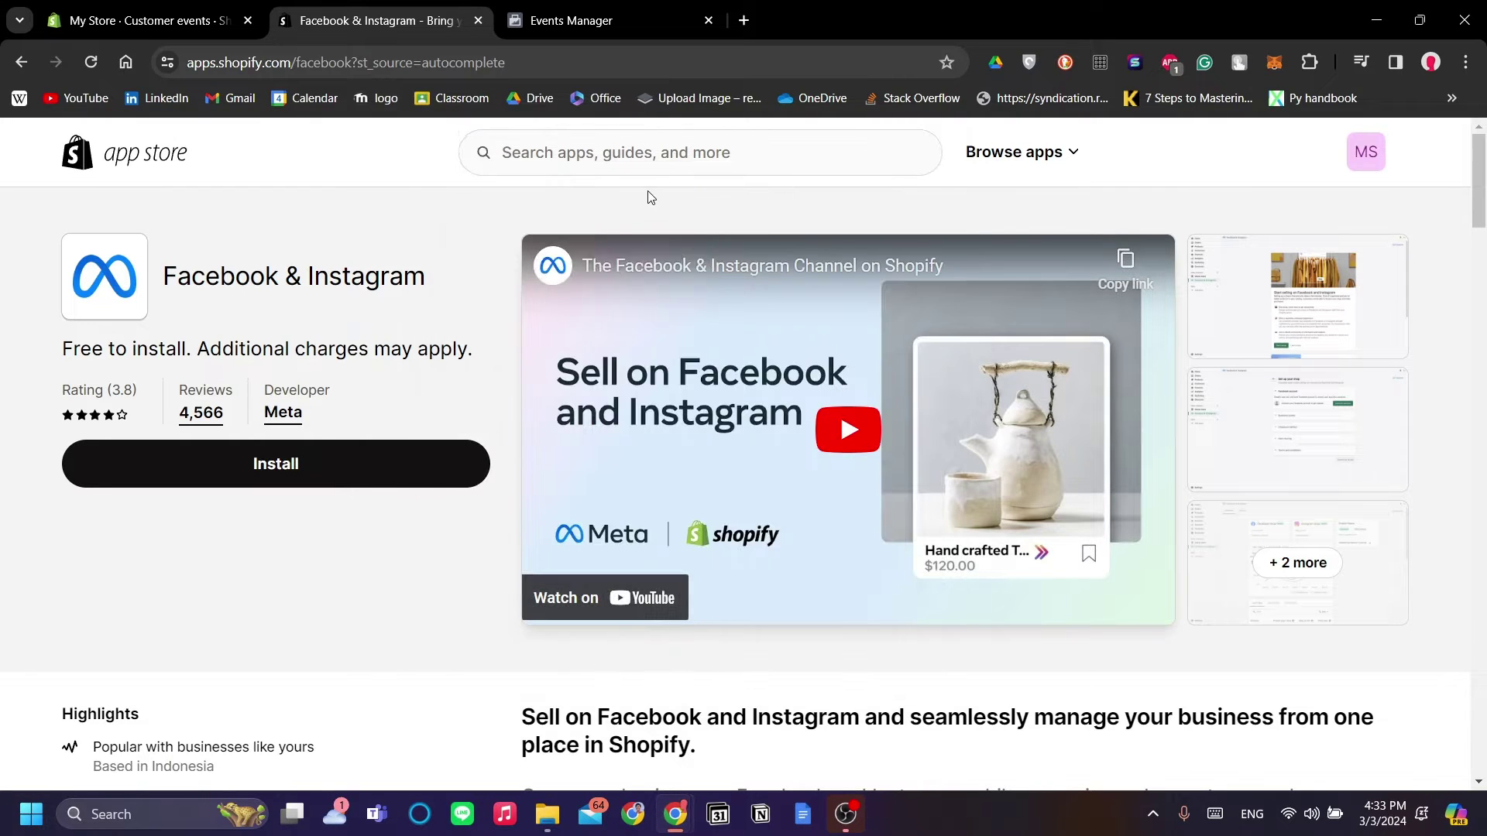
click(655, 163)
click(414, 283)
drag(423, 294, 155, 281)
click(368, 269)
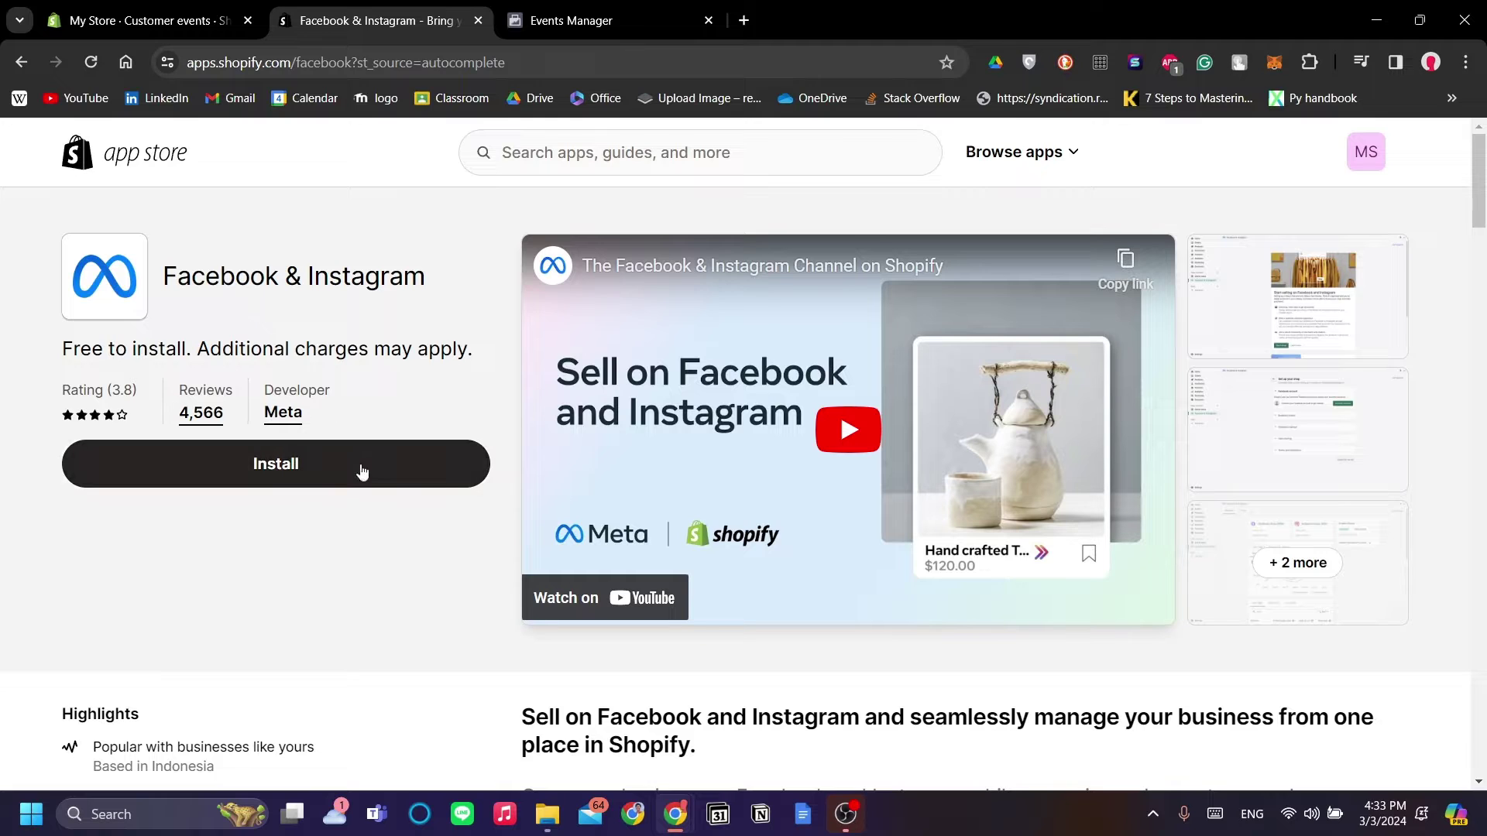
Step: Step through the app's enlarged screenshots up to the intro video
click(1273, 332)
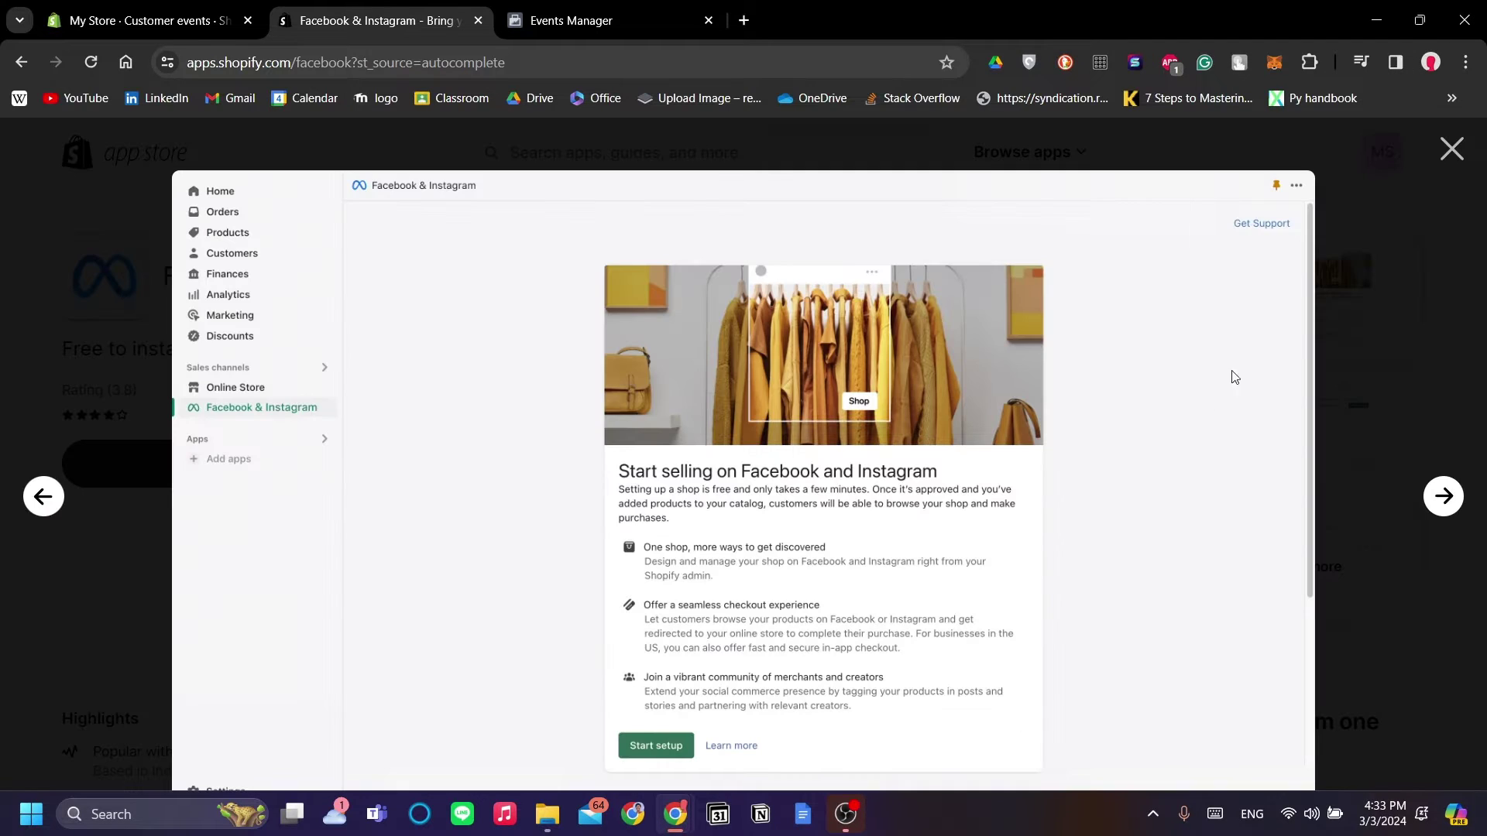
click(1443, 500)
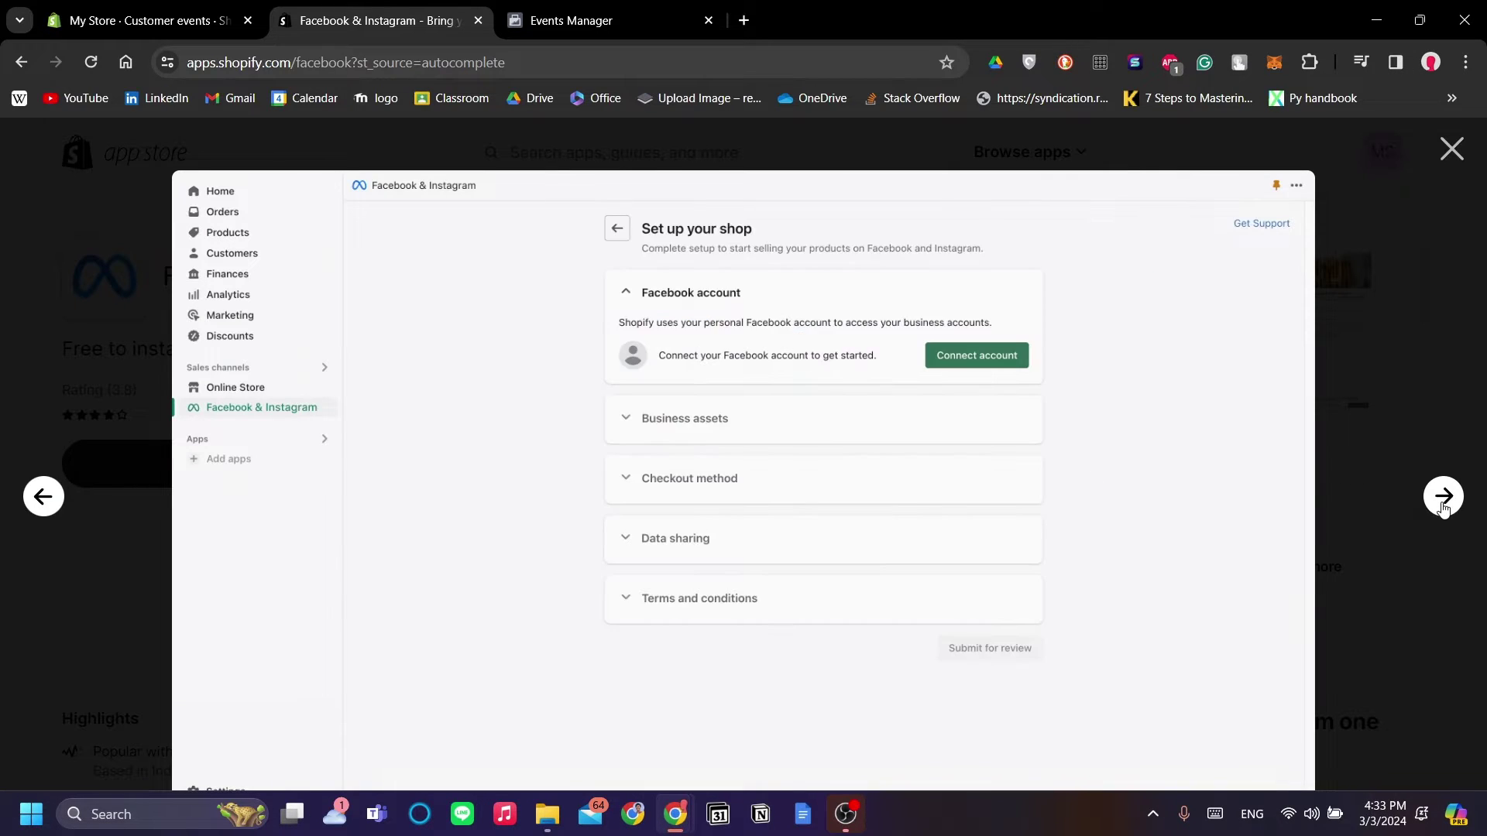
click(1443, 499)
click(1442, 502)
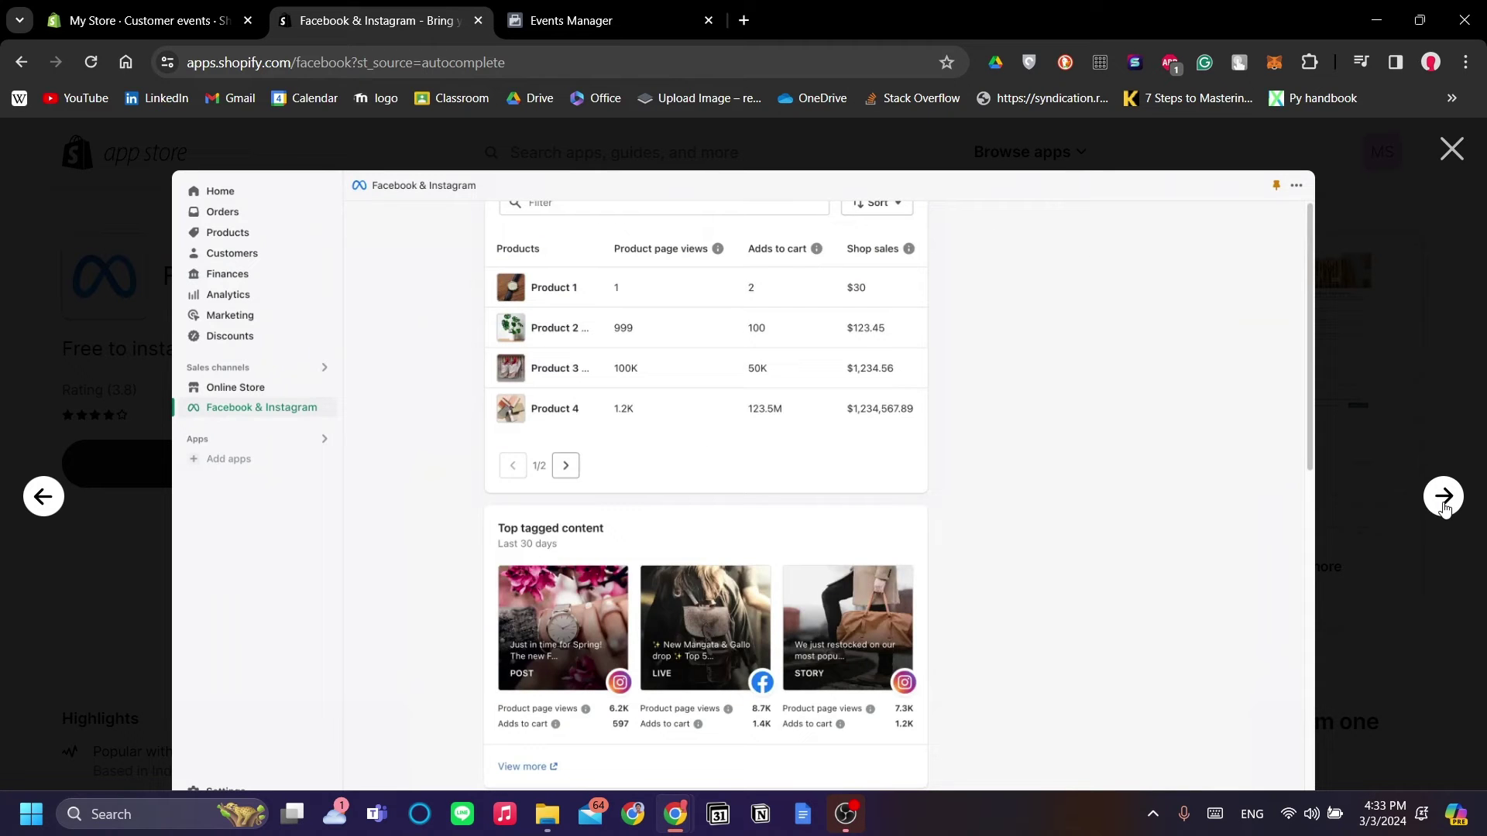
click(1443, 500)
click(1443, 502)
click(1450, 149)
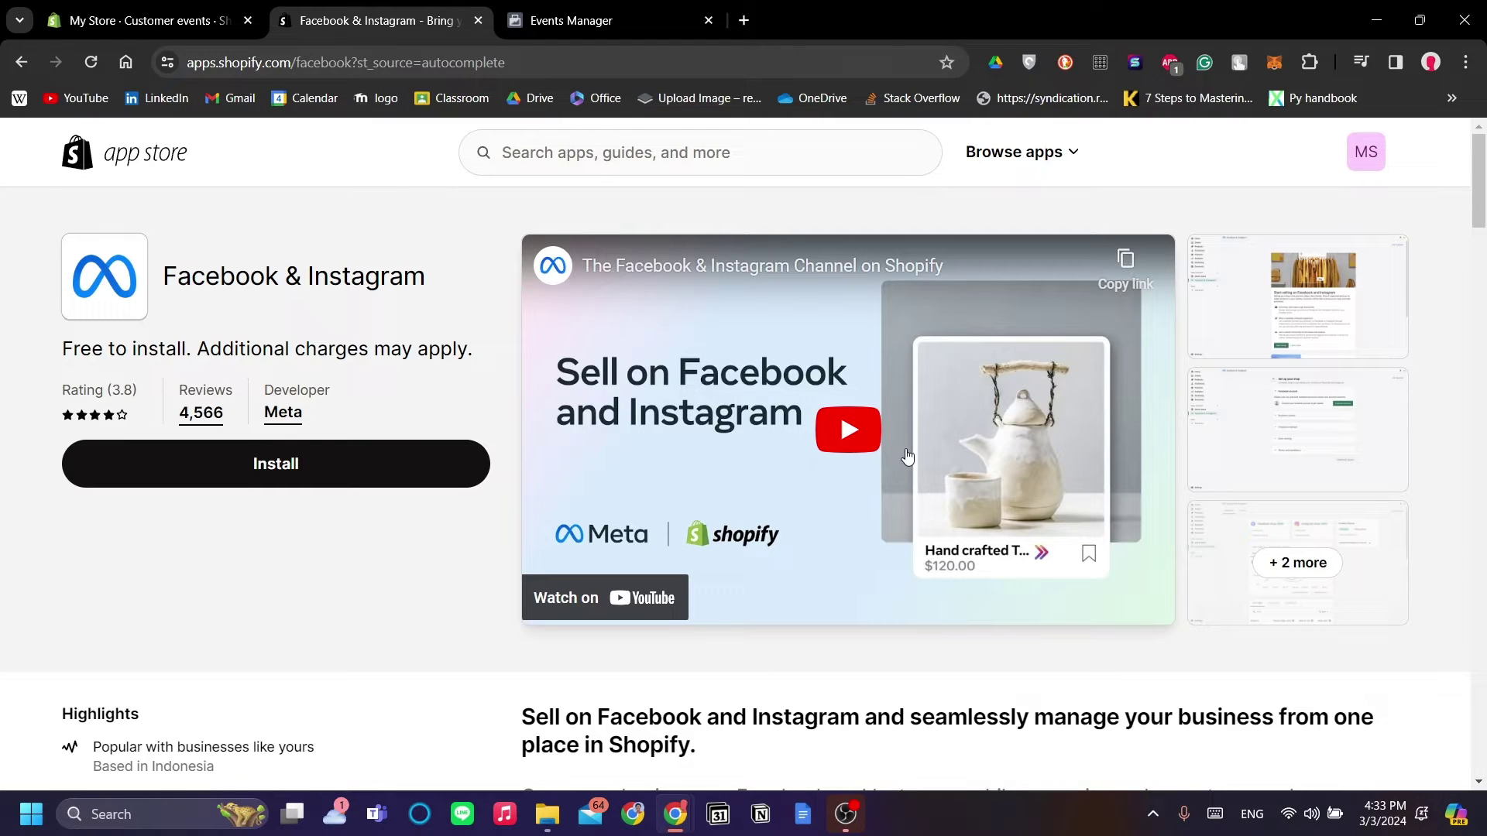
Step: Revisit the Set up your shop, intro video and Start selling screenshots, then return to the listing
click(1355, 499)
click(38, 500)
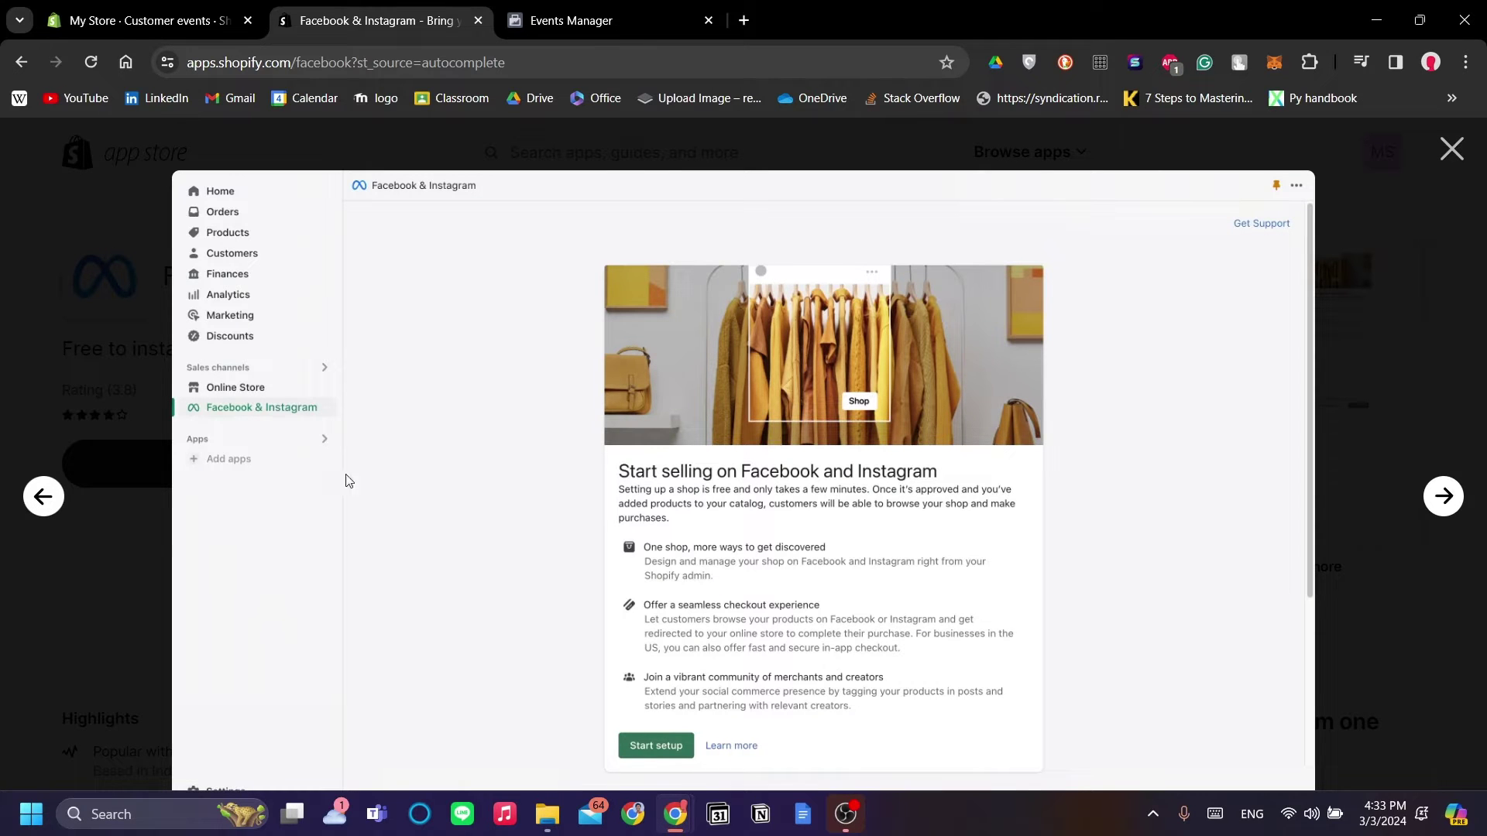
click(45, 507)
click(1443, 496)
click(1450, 148)
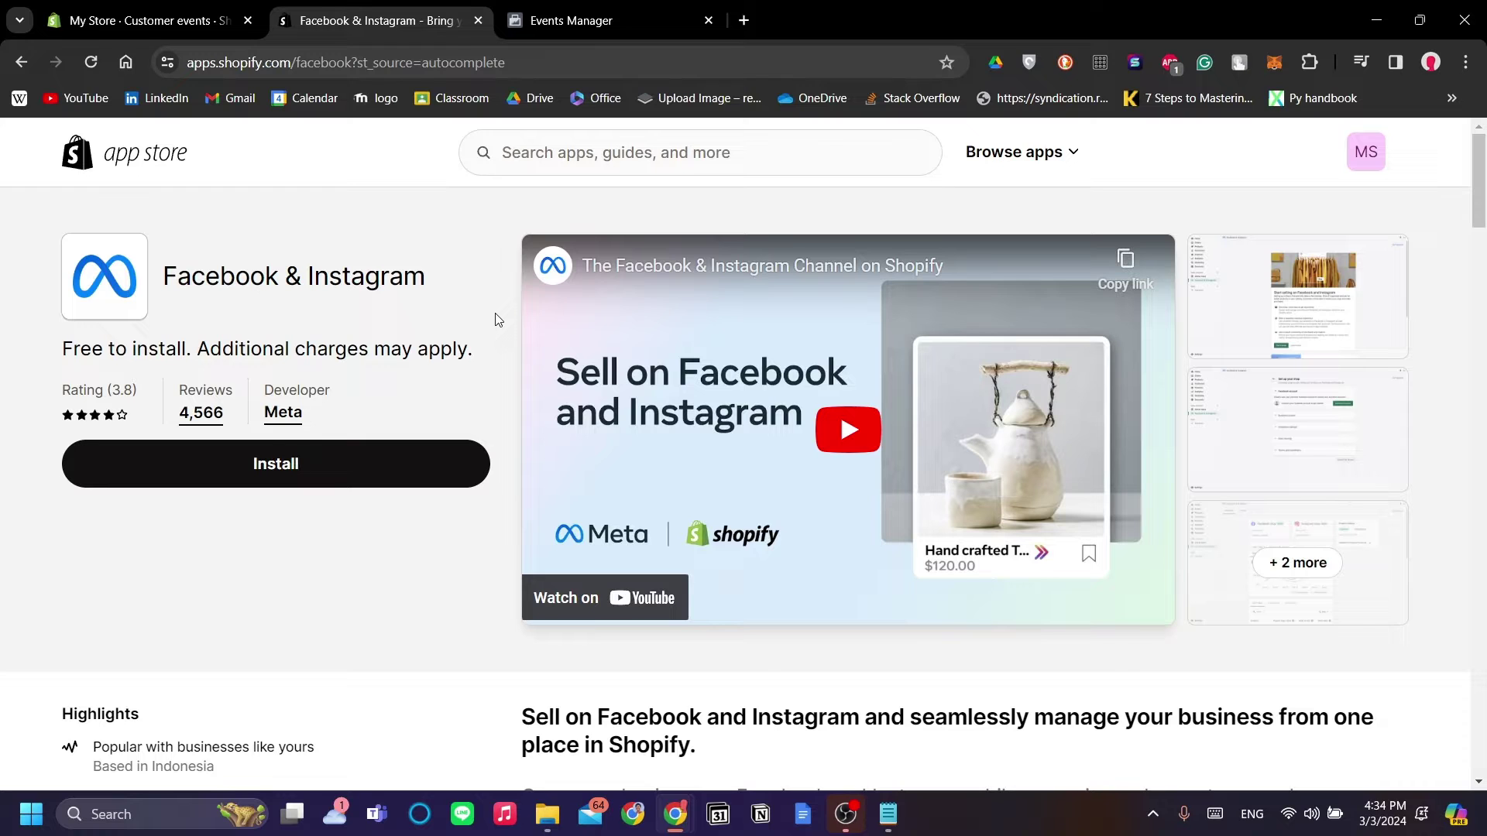
click(118, 8)
click(385, 11)
Step: Open a blank Untitled Notepad note, nudge it higher, and bring the browser back in front
click(887, 814)
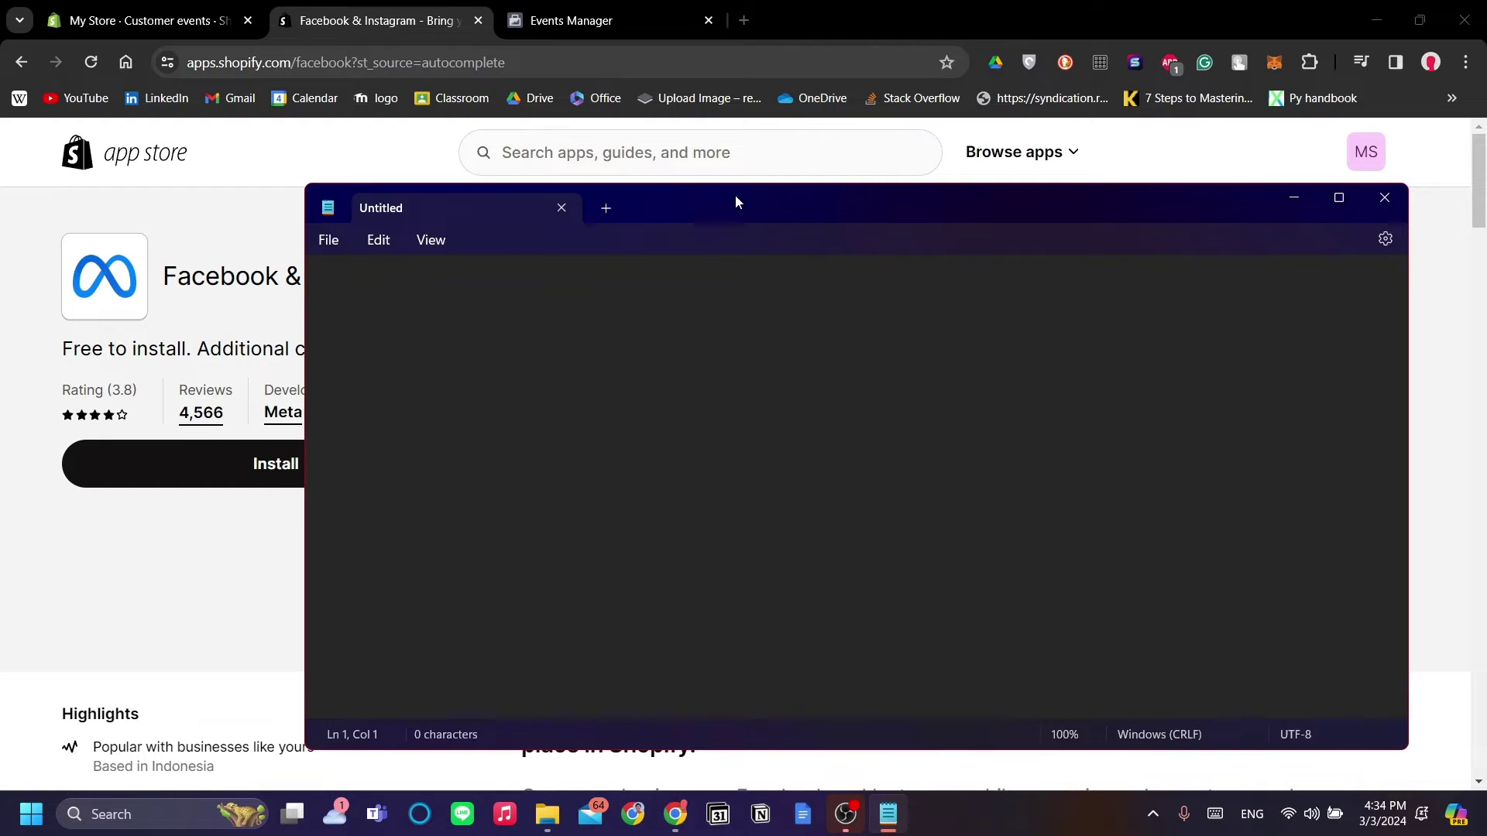
mouse_move(736, 202)
mouse_down()
mouse_move(645, 206)
mouse_move(762, 190)
mouse_up()
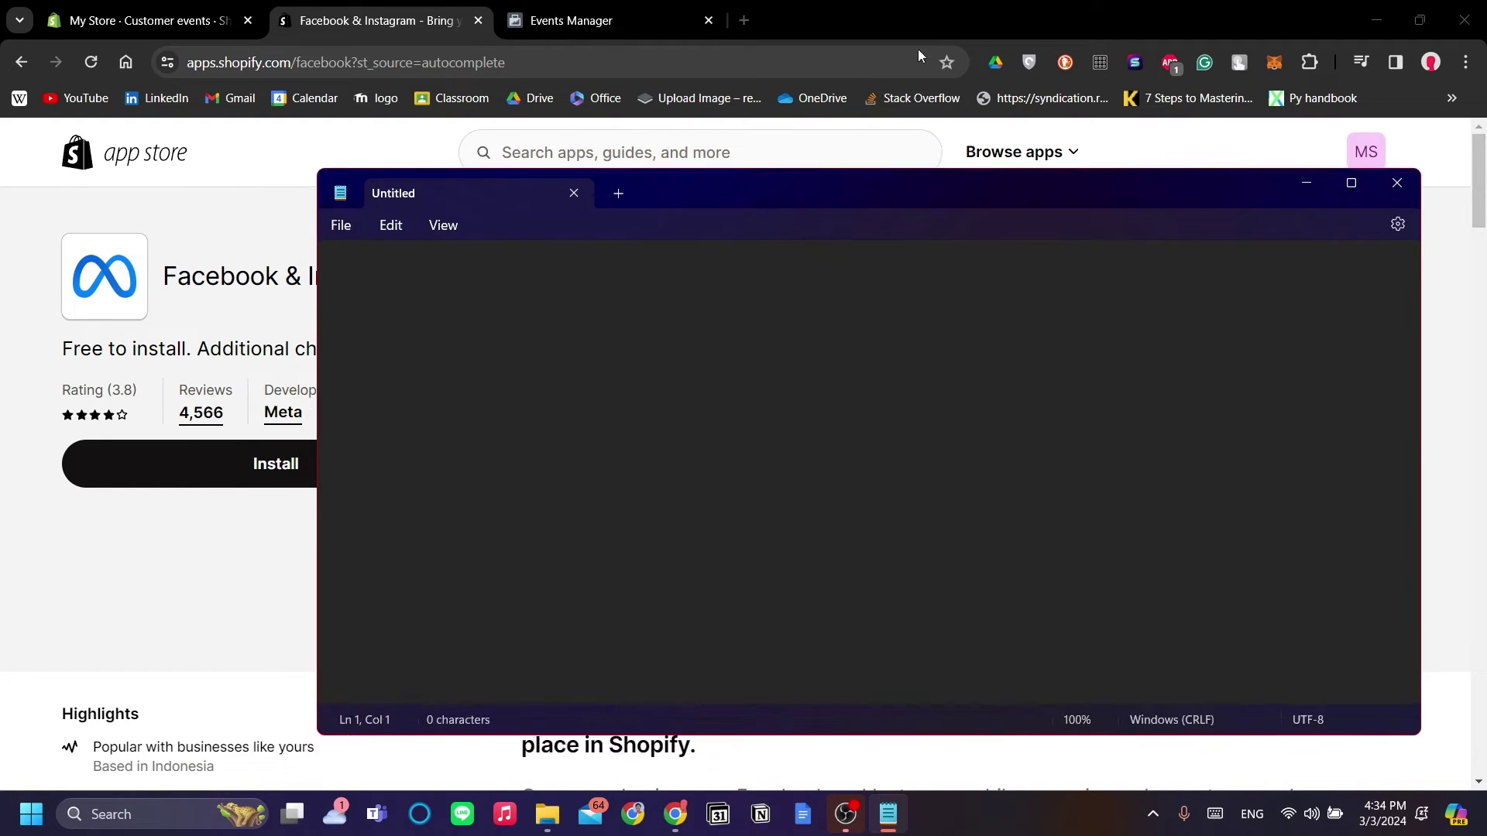
click(888, 13)
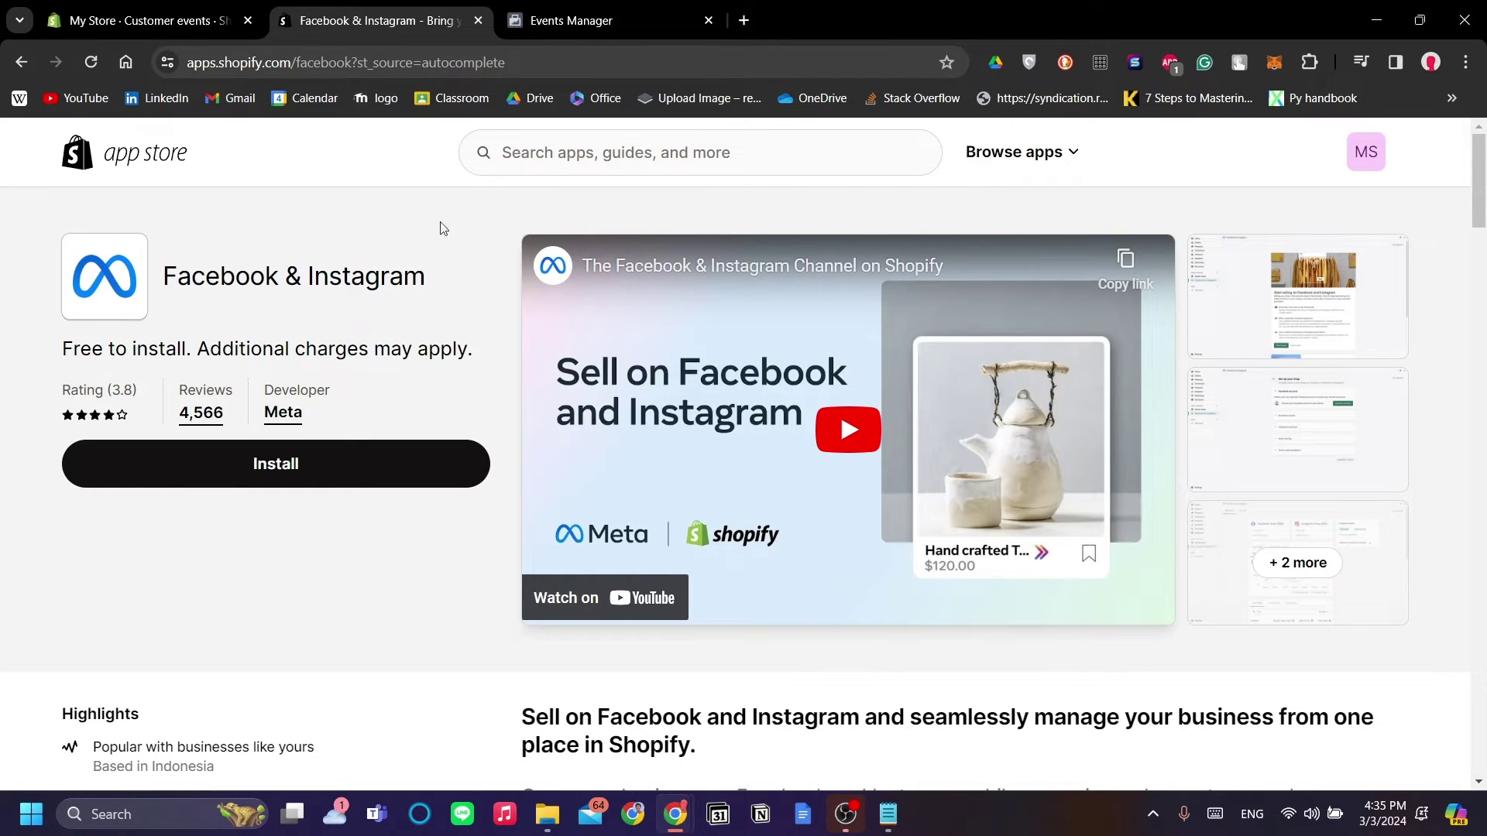
Step: Open business.facebook.com in a new tab, scroll the All tools list, close it, and return to Events Manager
click(650, 4)
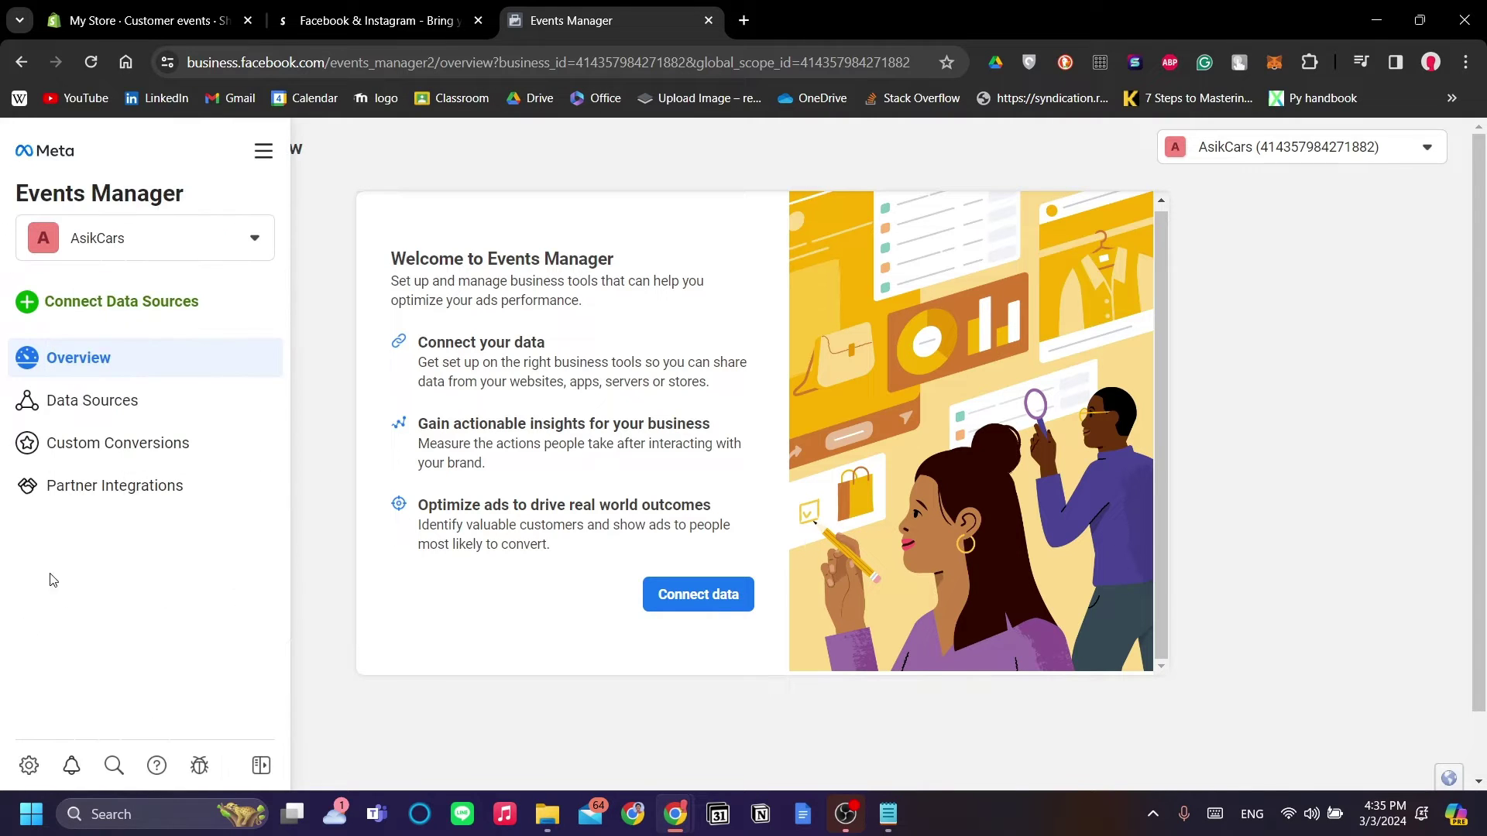
click(743, 20)
text(bu)
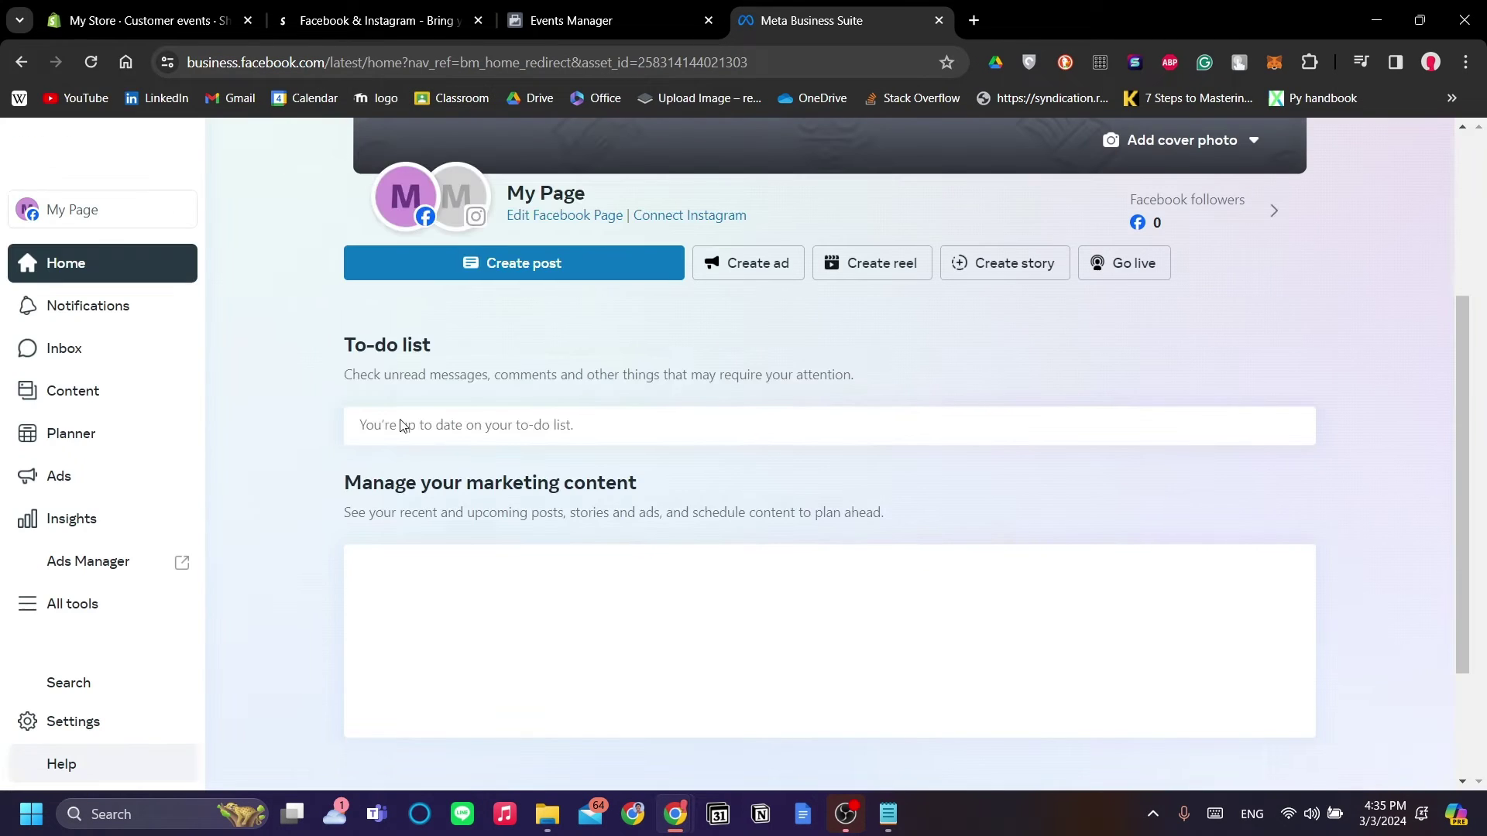
click(77, 612)
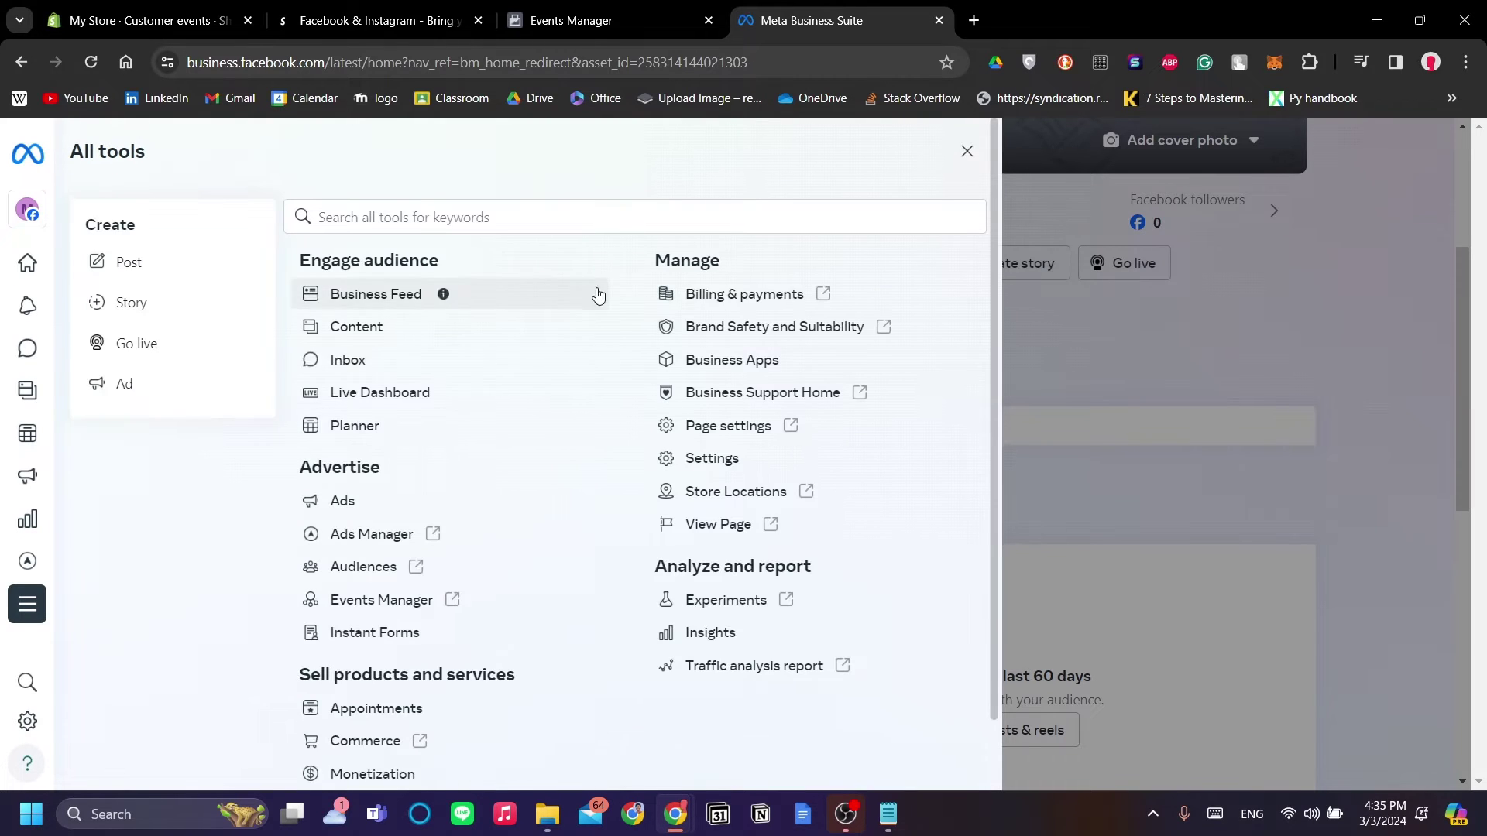
scroll(566, 442, down, 1)
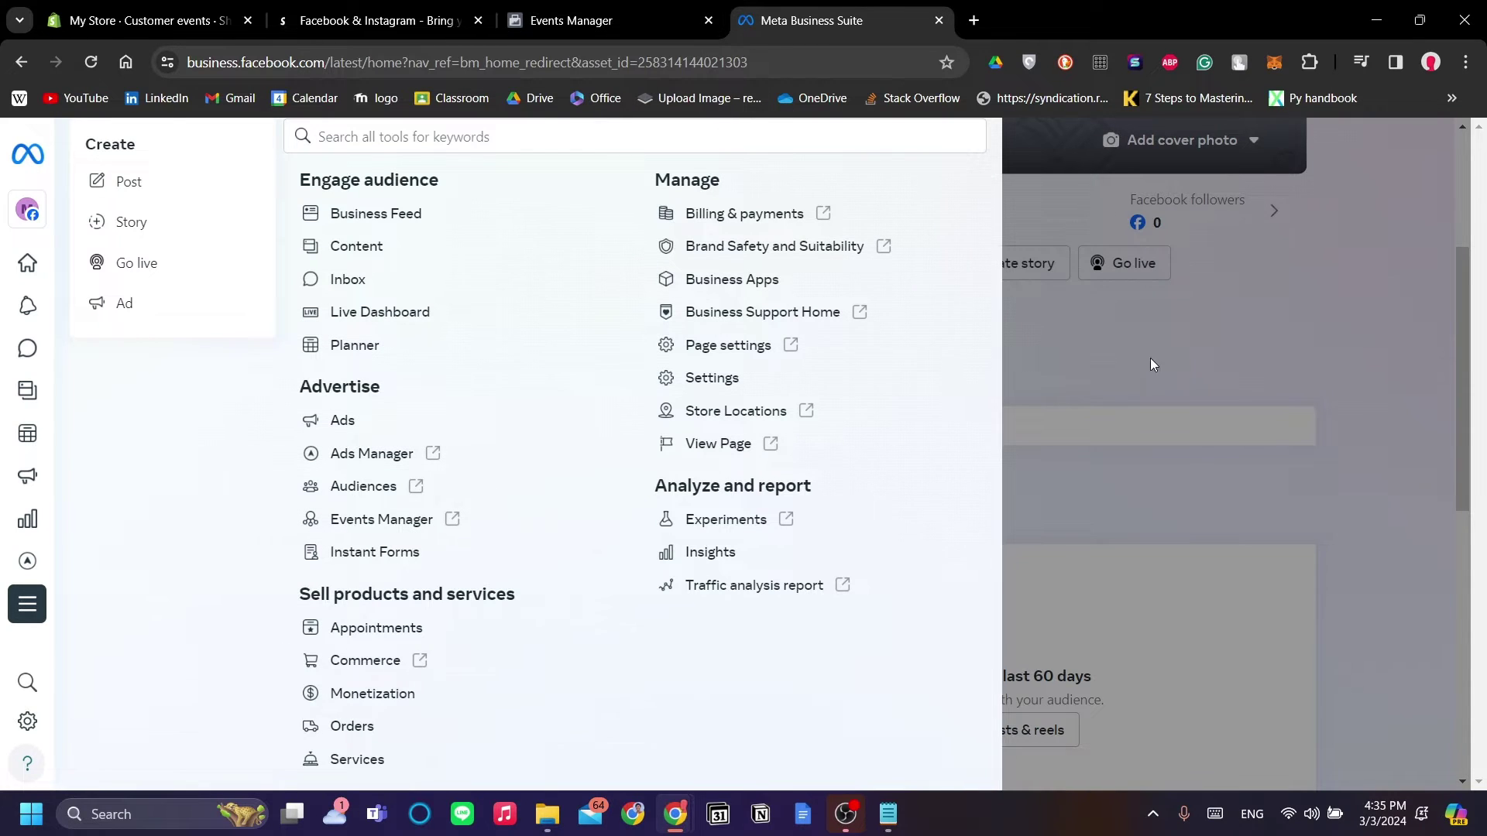
click(1188, 359)
key(ctrl+shift+Tab)
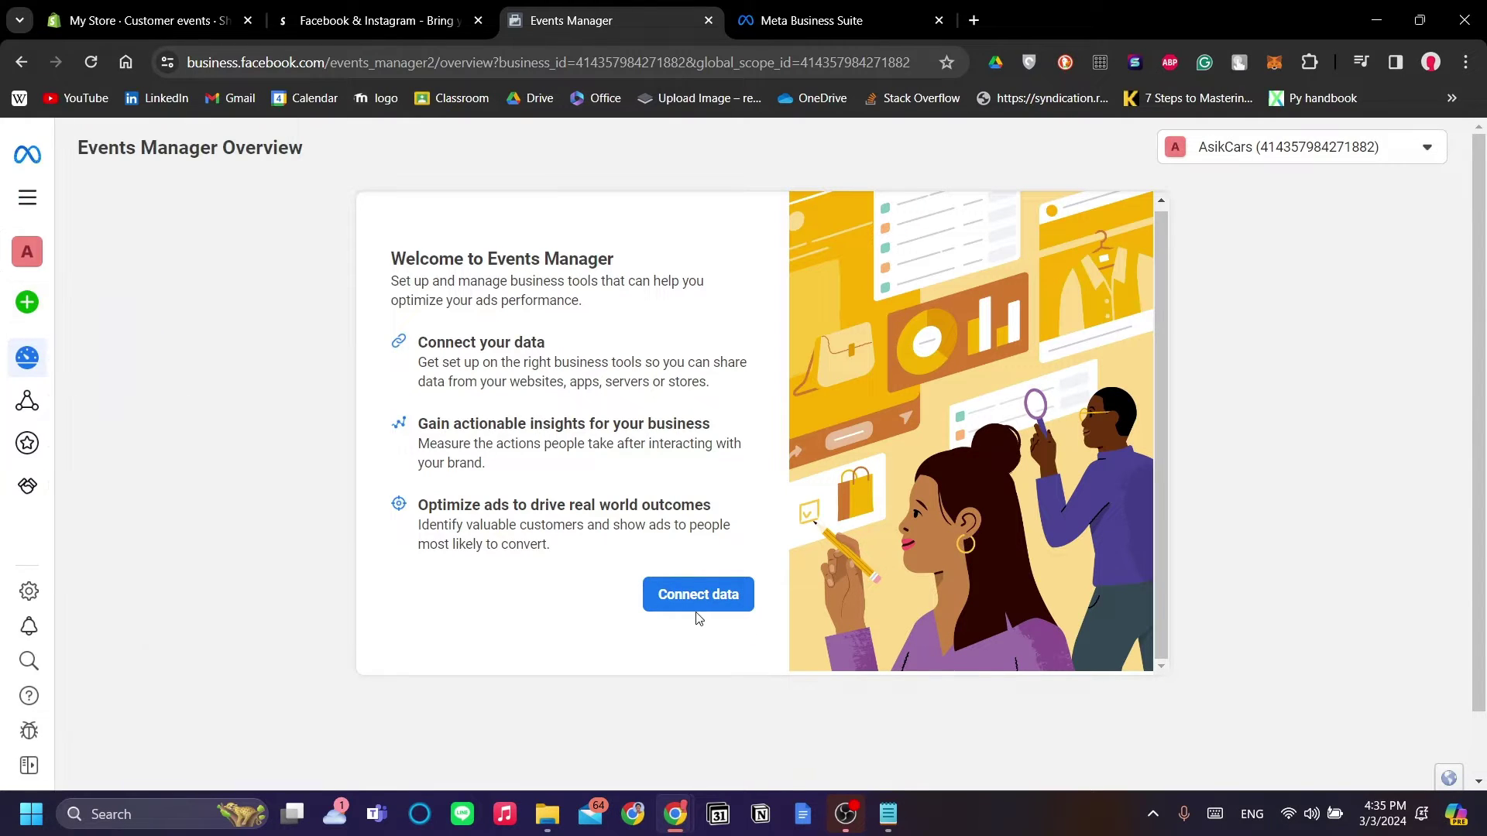
Step: Connect a new Web data source and create a dataset named 'Shopify'
click(703, 598)
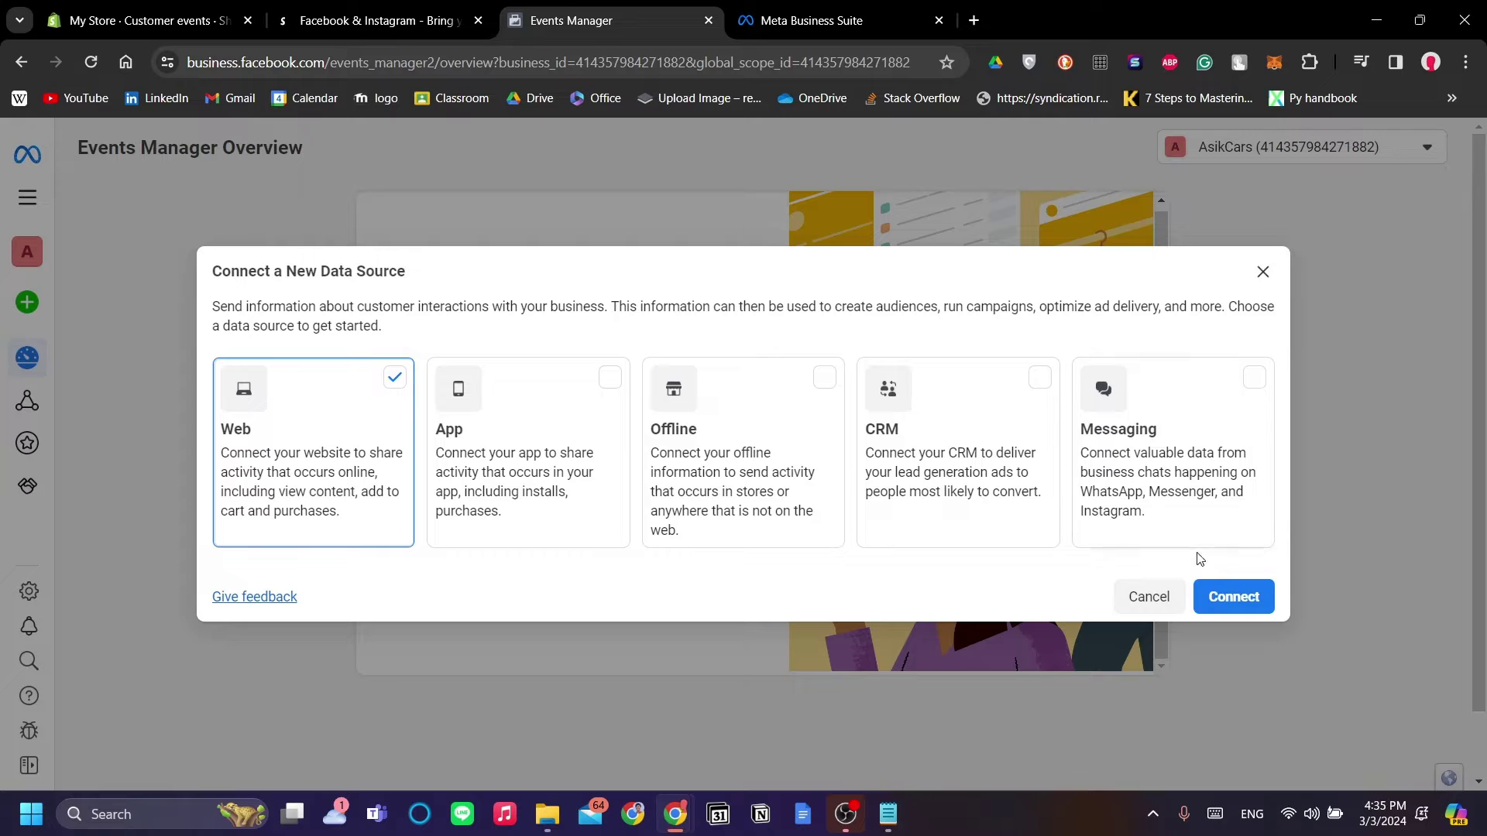
click(1248, 600)
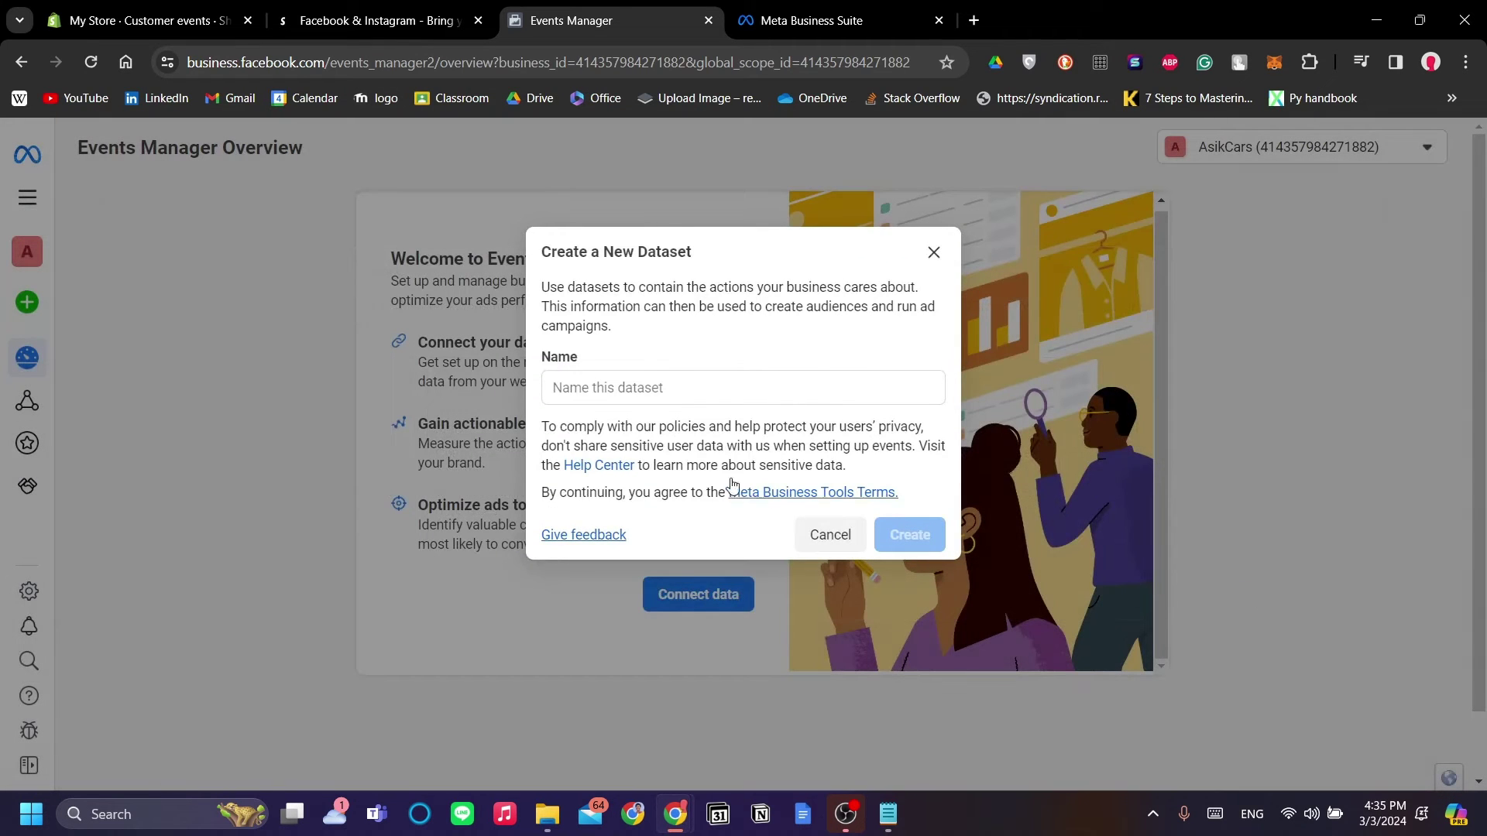
click(709, 389)
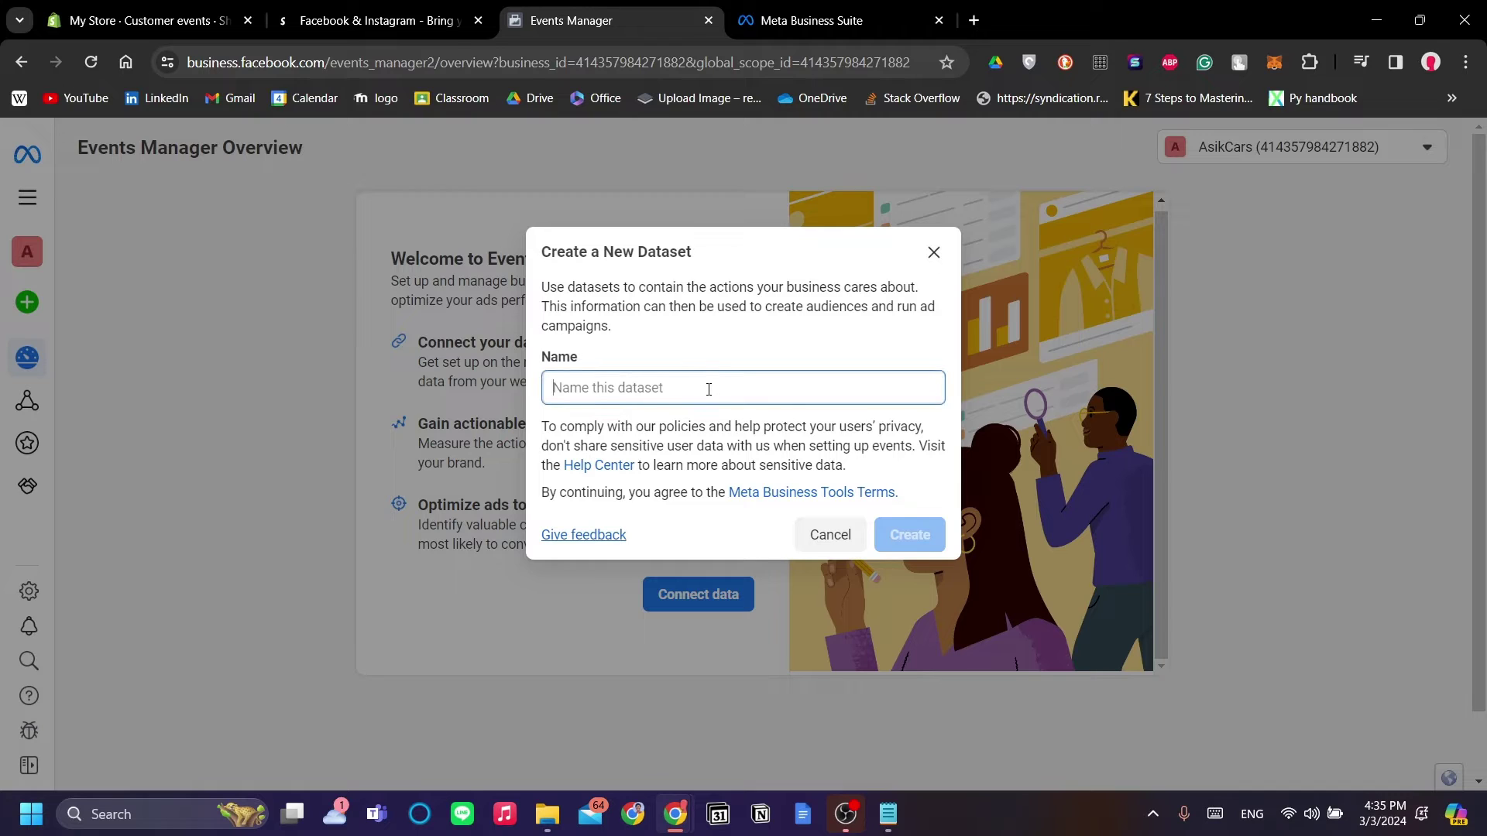
text(Shopify)
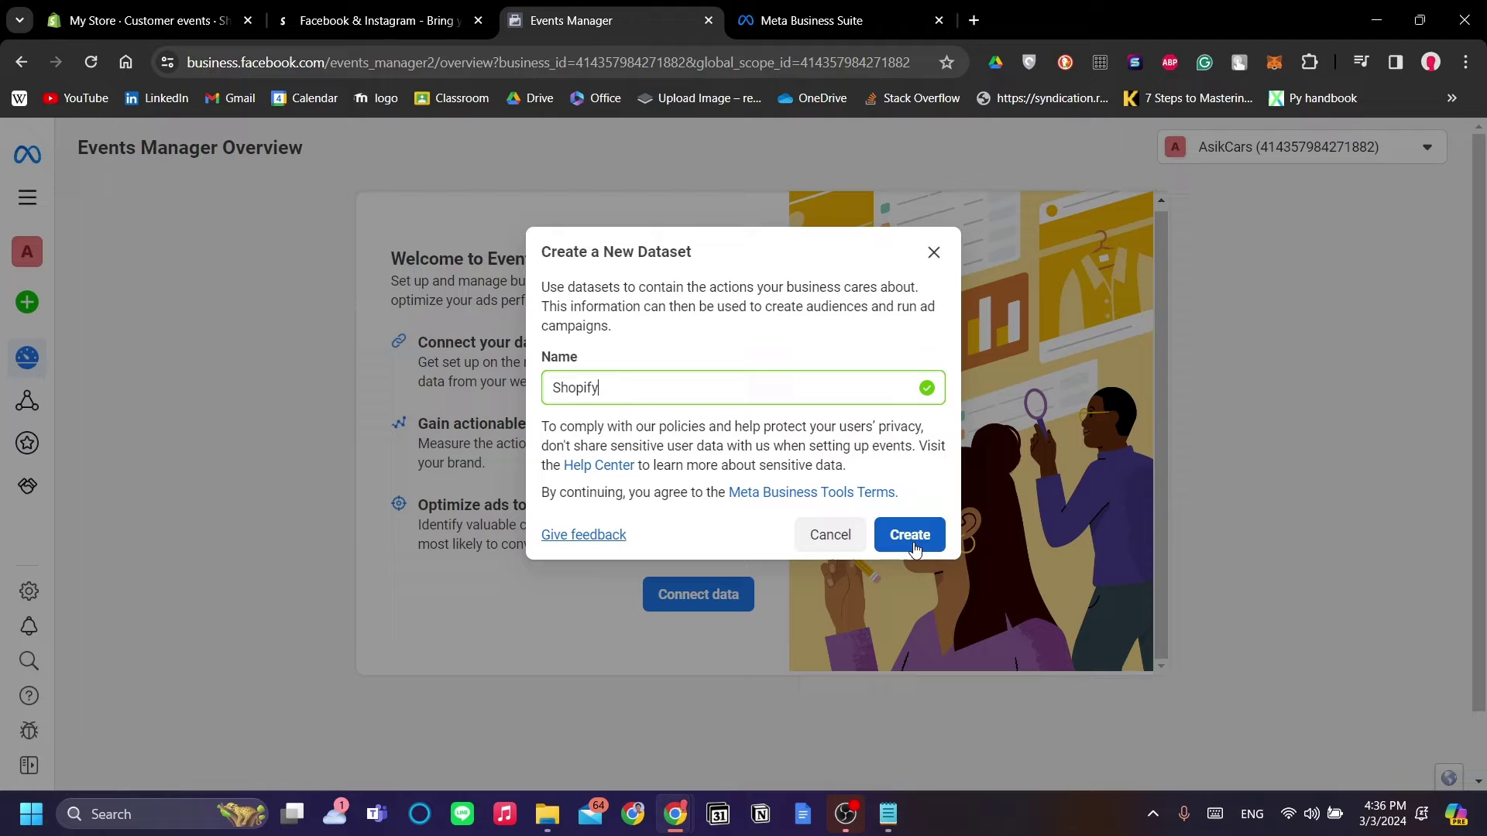
click(914, 536)
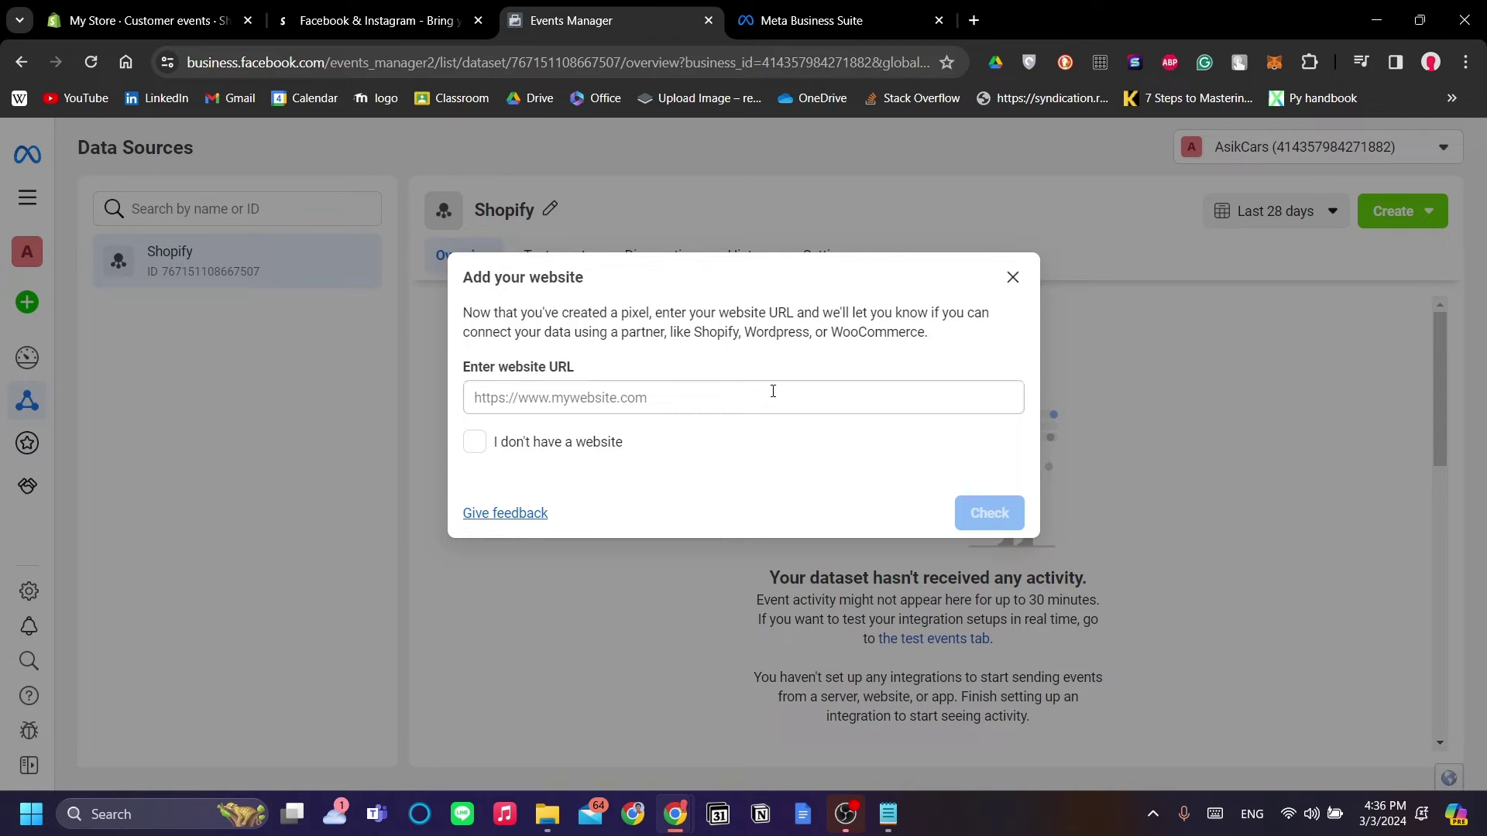
Step: Close Shopify Settings and preview the Dawn theme in a new tab
click(19, 20)
click(148, 20)
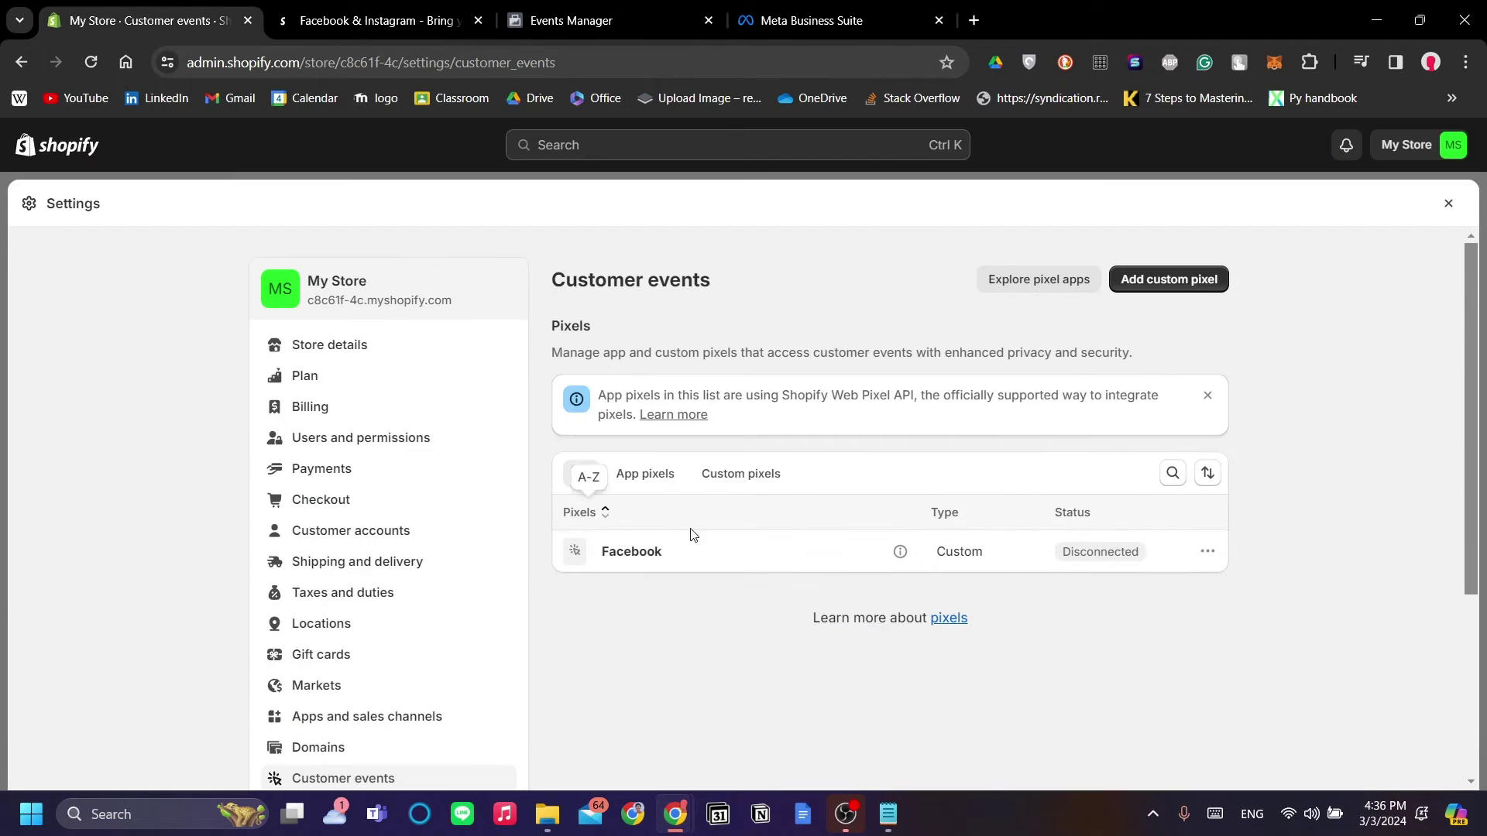
click(1447, 204)
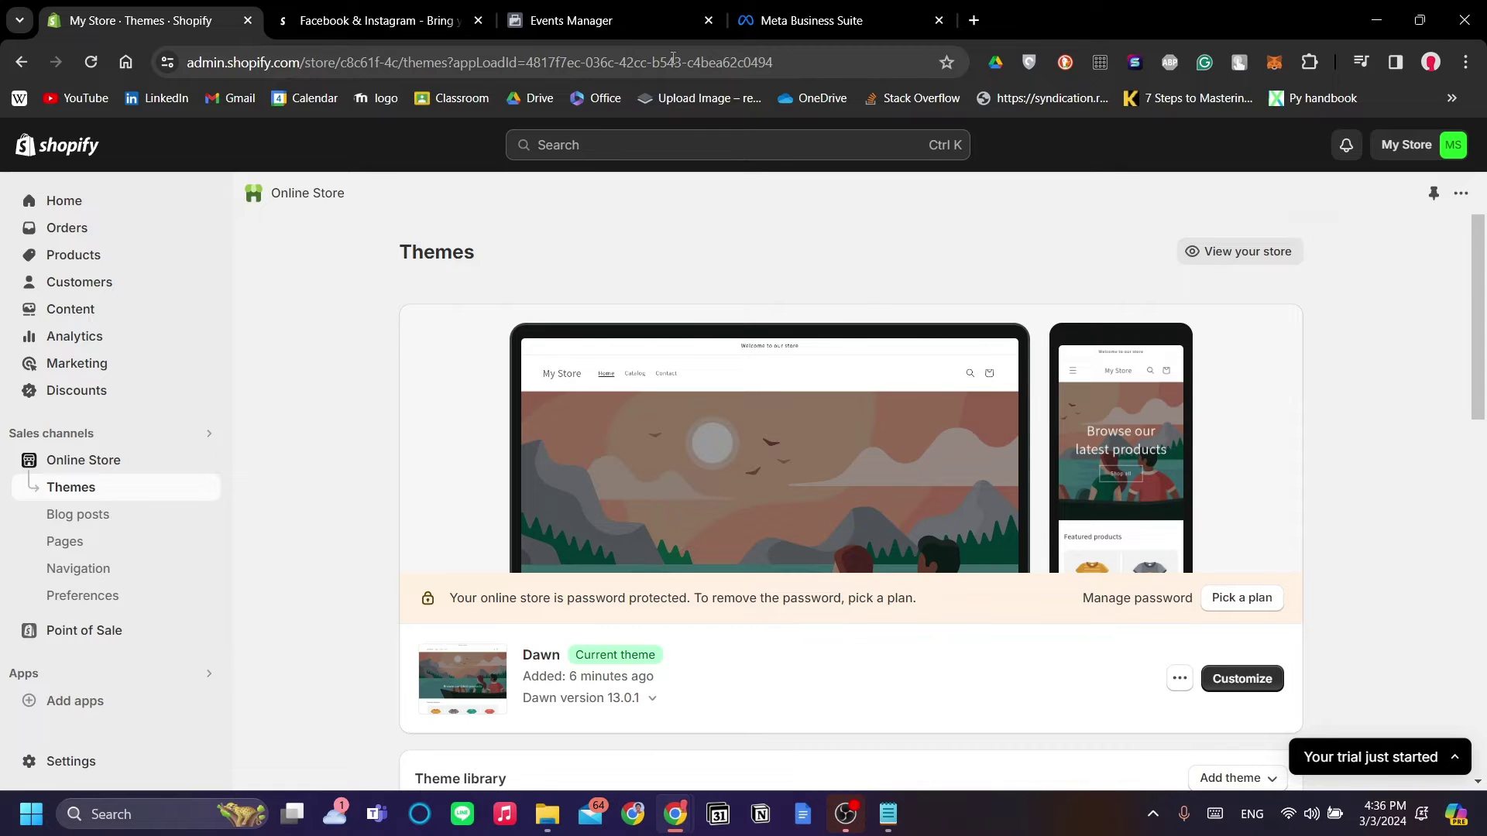
scroll(827, 500, down, 3)
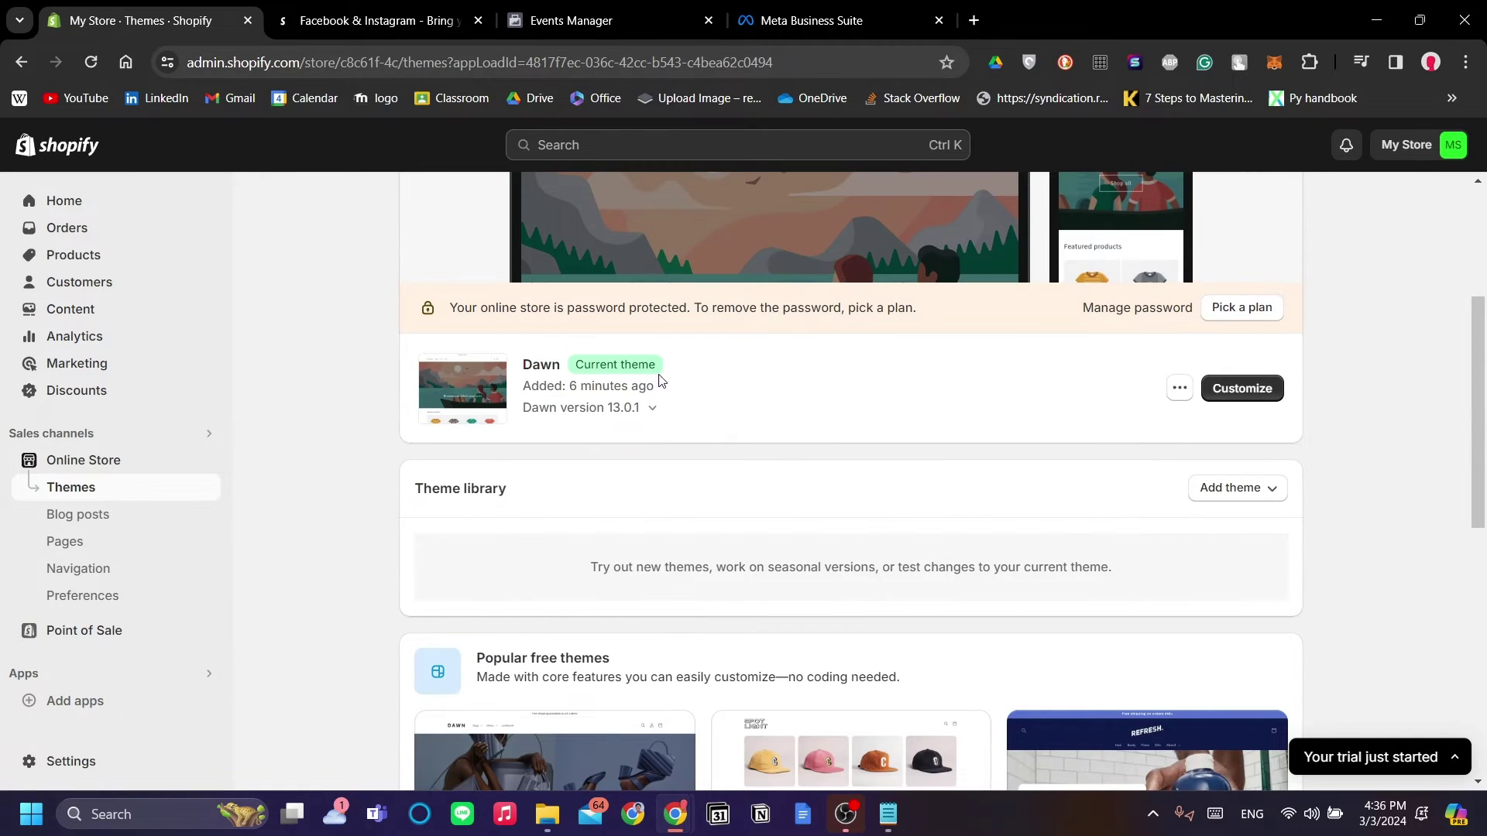
click(1179, 389)
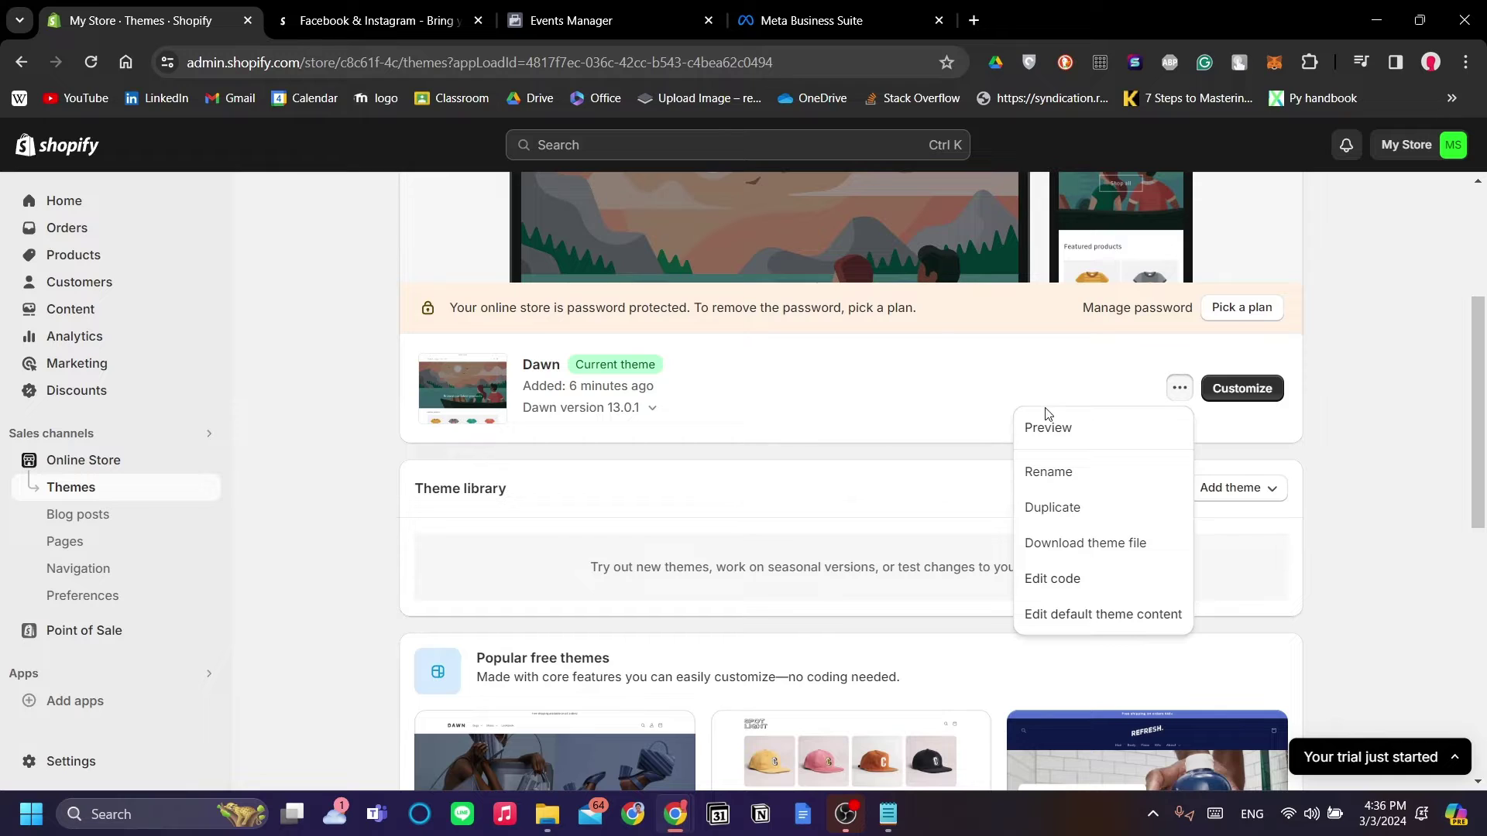
click(1108, 435)
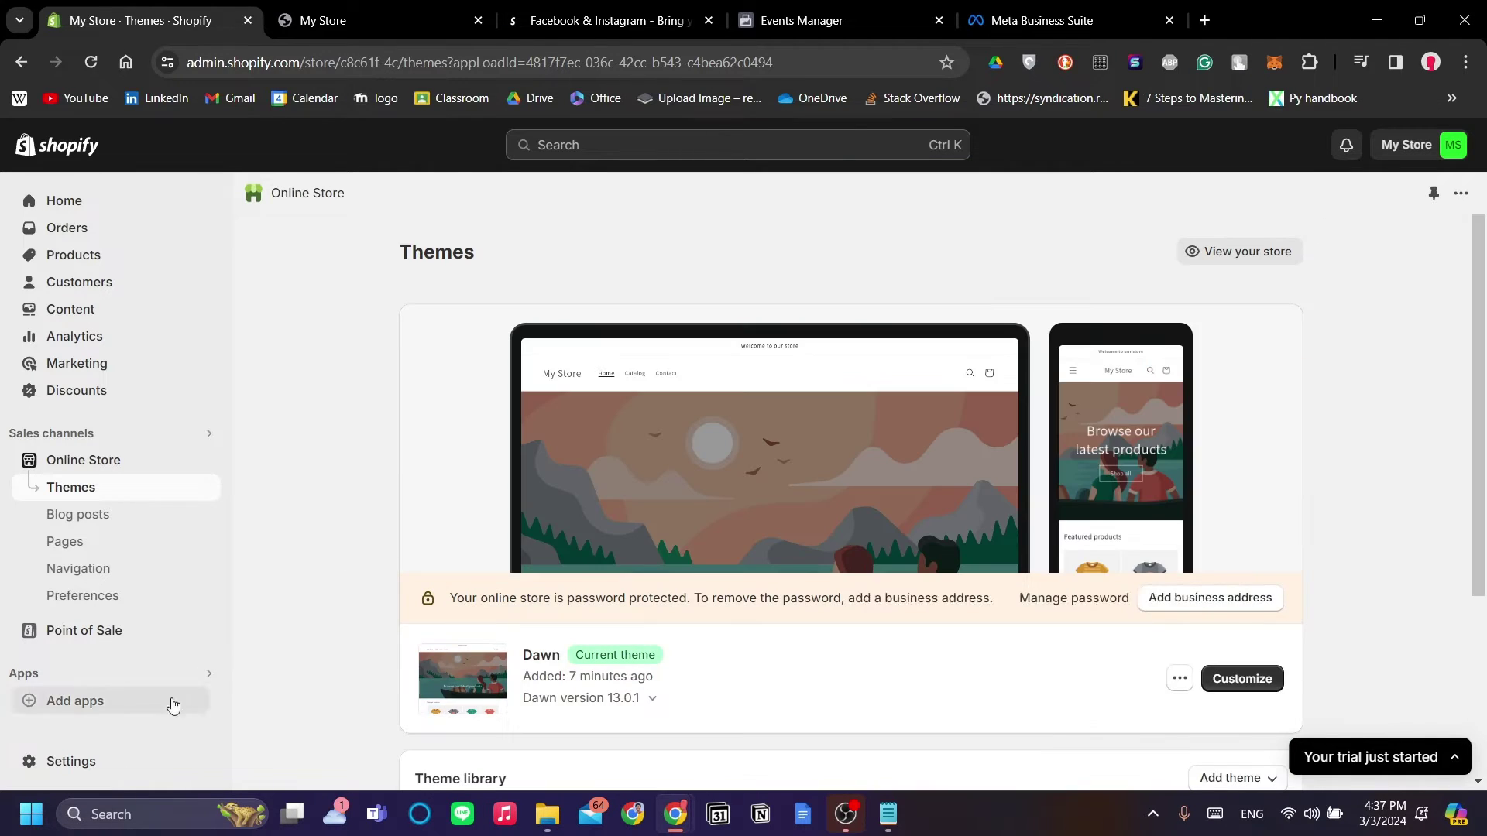
Step: Copy the store's myshopify.com address from store settings and load it in the preview tab
click(121, 763)
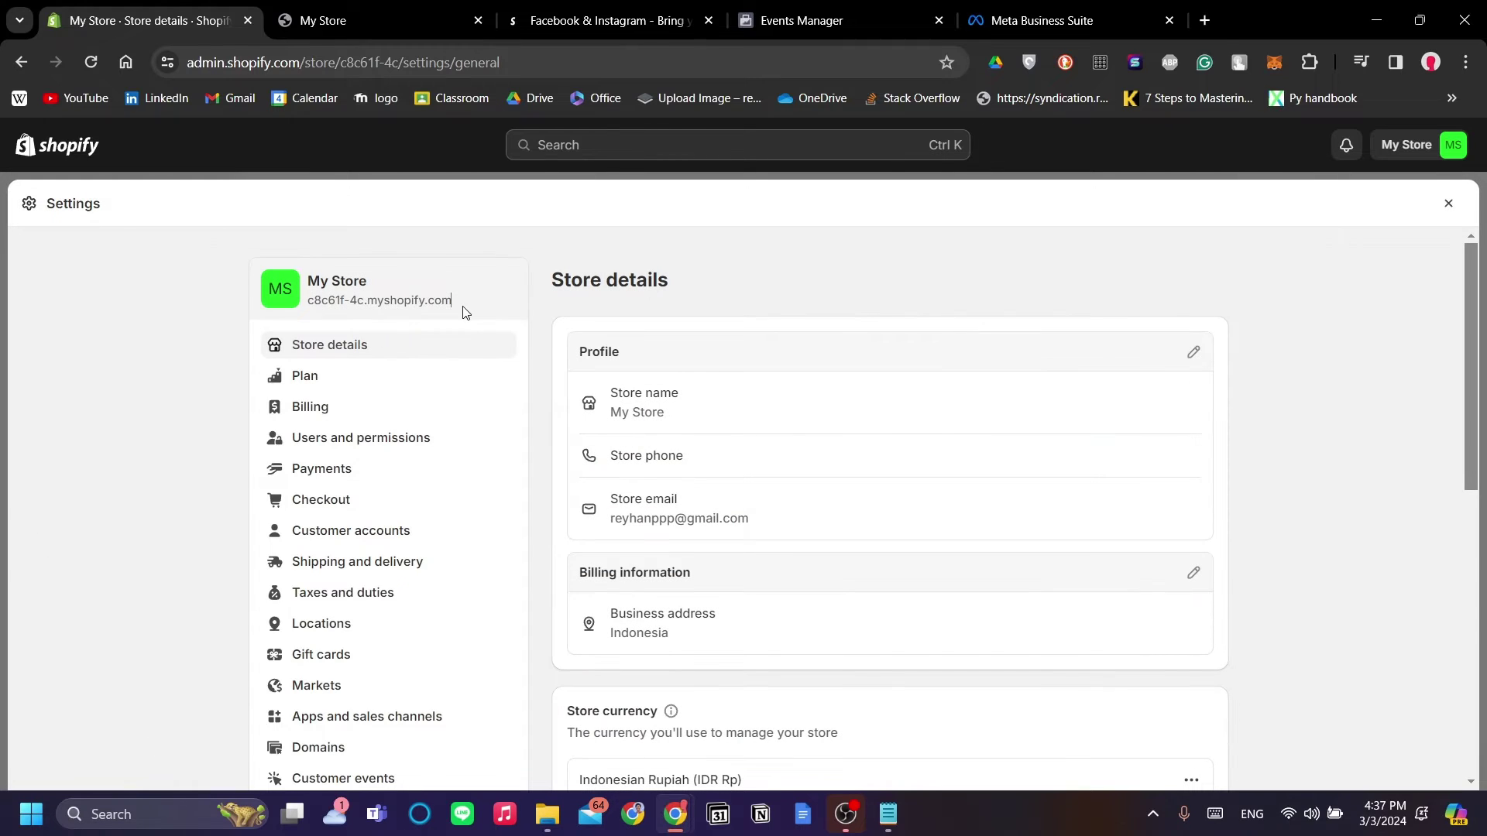
drag(441, 310, 315, 319)
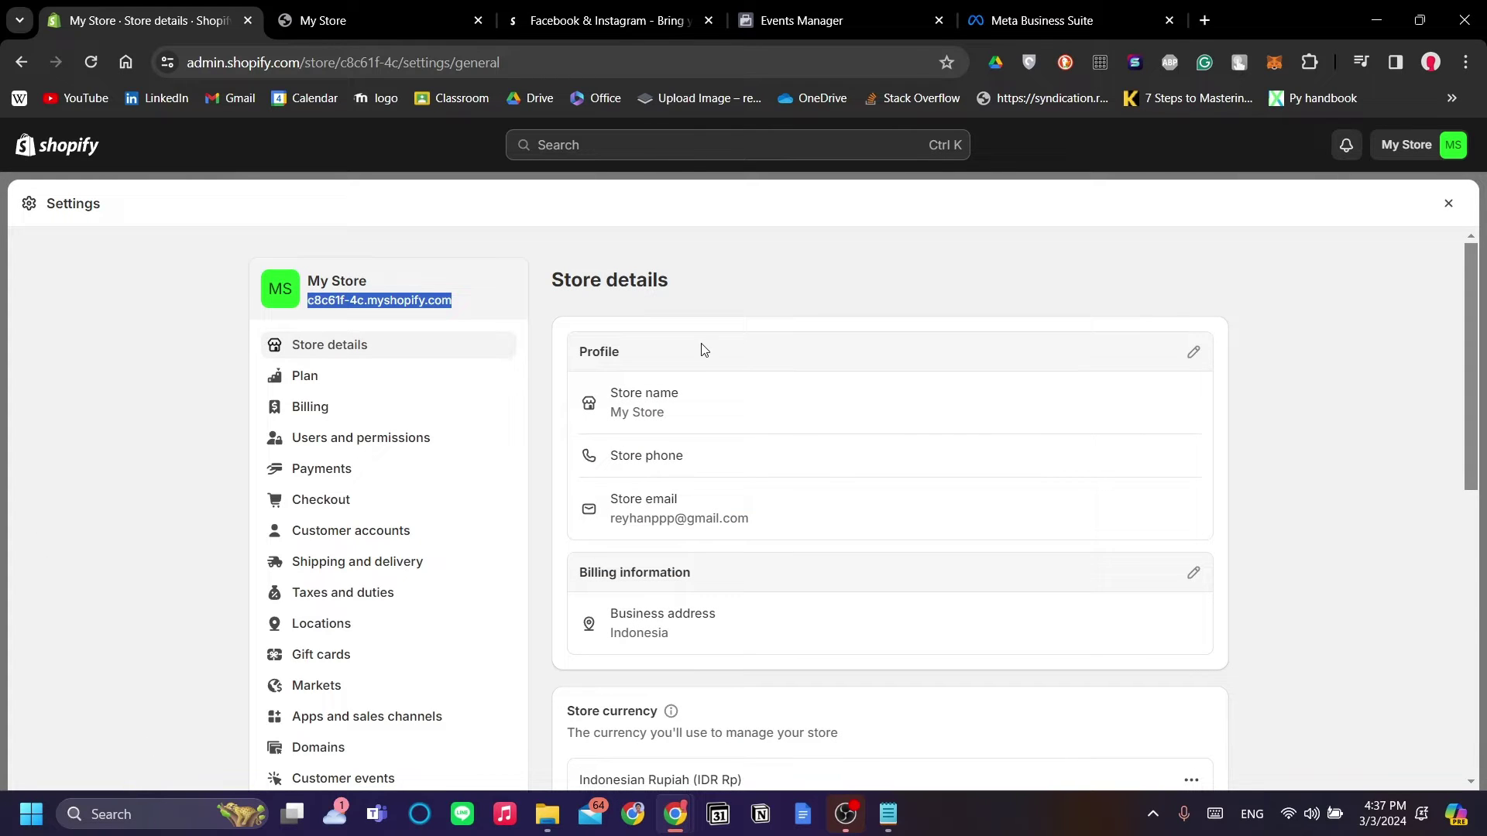
click(365, 20)
click(365, 49)
text(c8c61f-4c.myshopify.com)
key(Return)
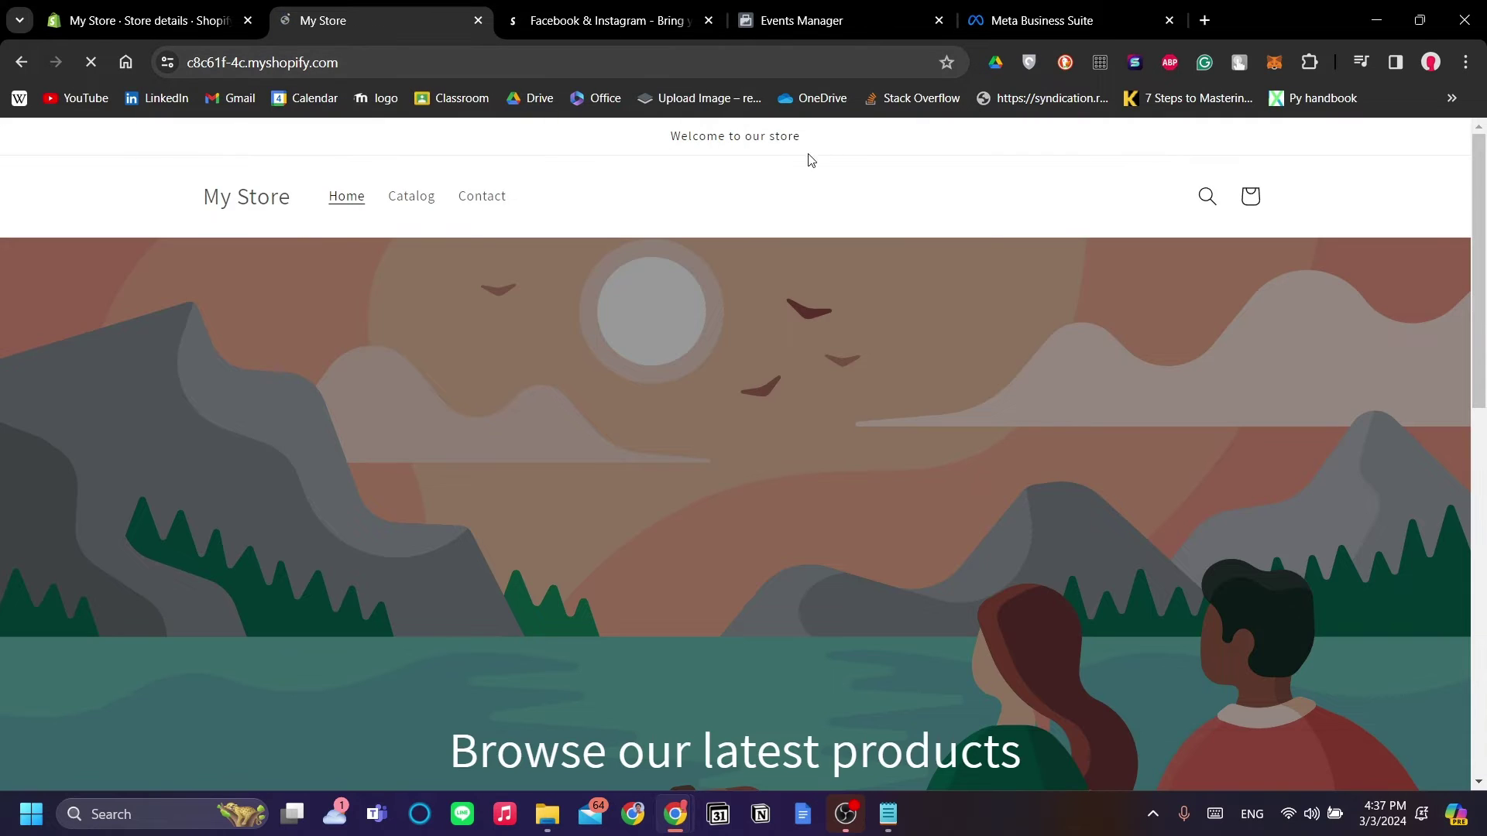
scroll(716, 407, down, 2)
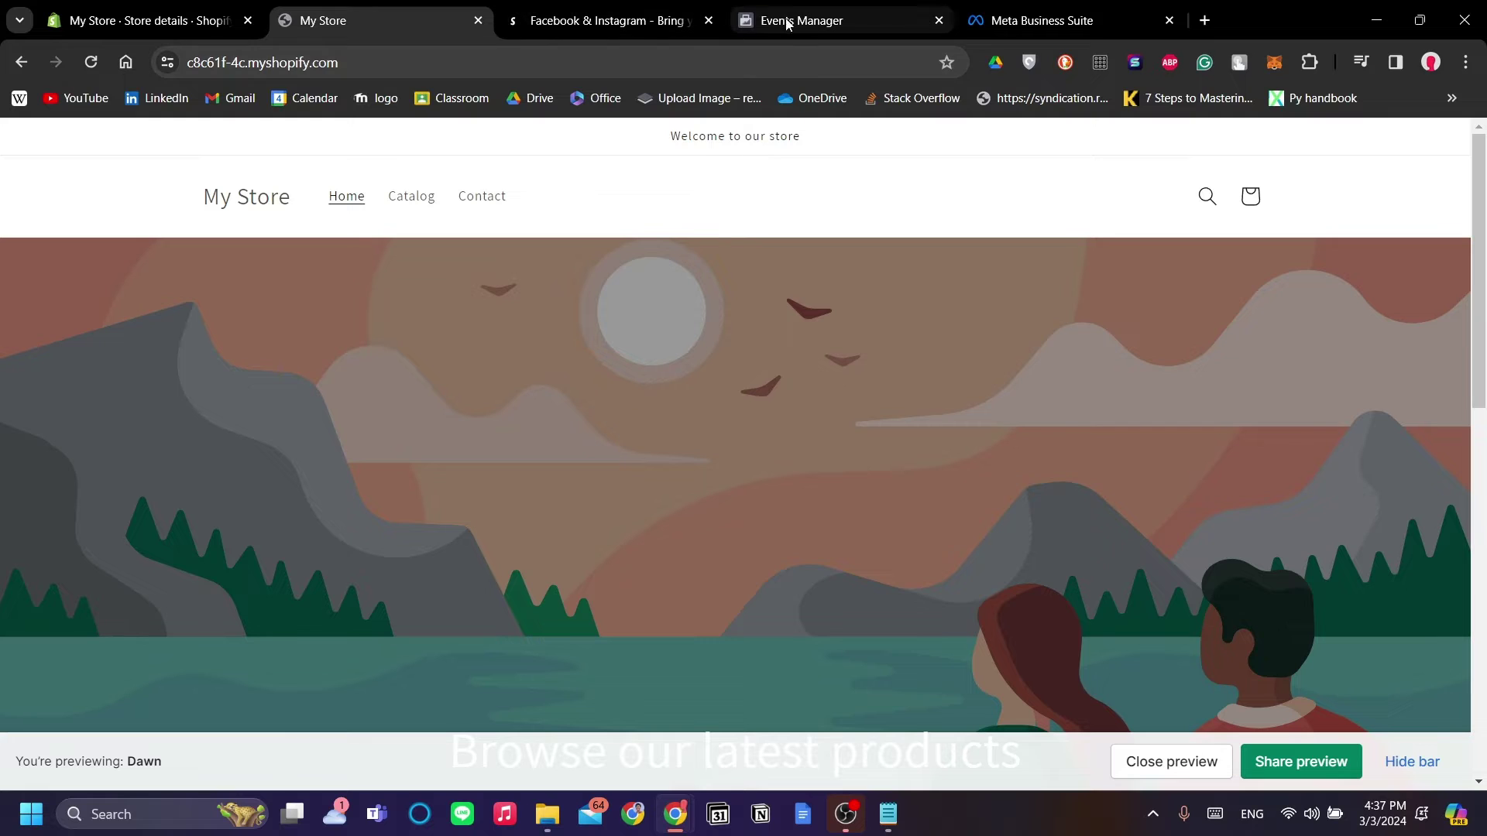
click(813, 59)
key(ctrl+c)
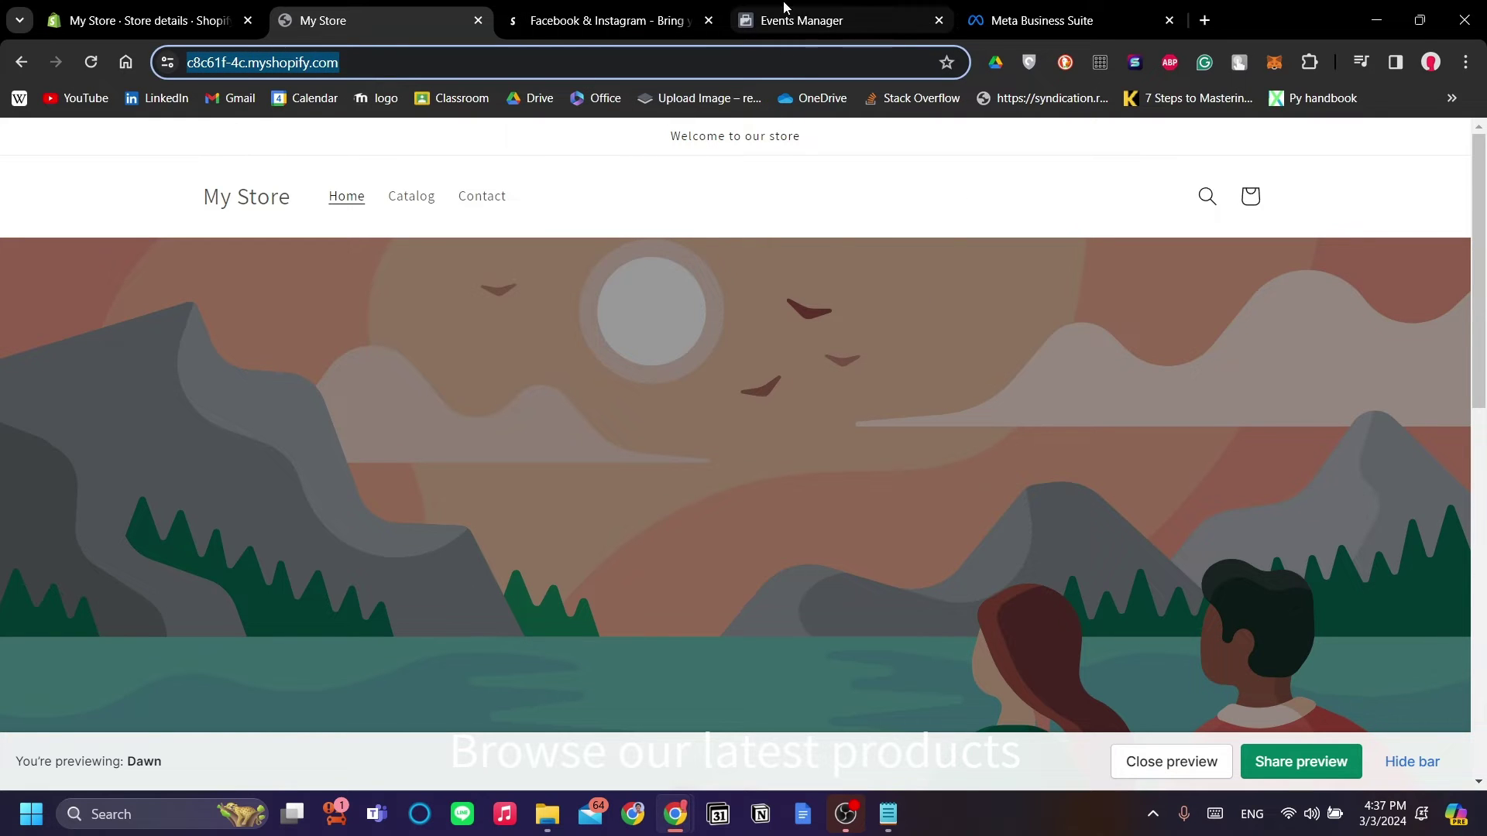
Step: Enter the store's myshopify.com address as the website URL and confirm it can be connected
click(784, 6)
click(667, 406)
key(ctrl+v)
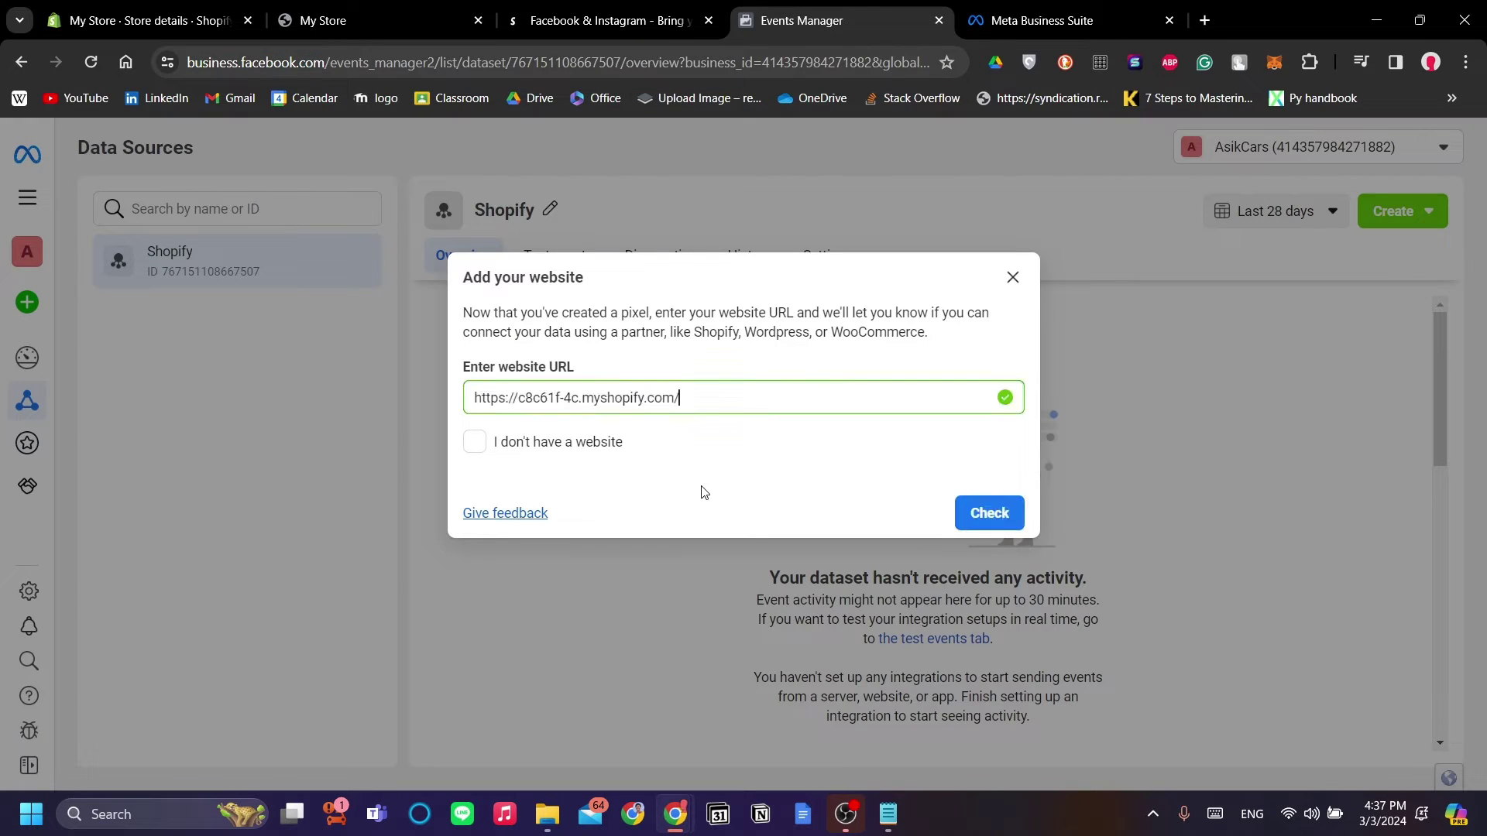
click(989, 513)
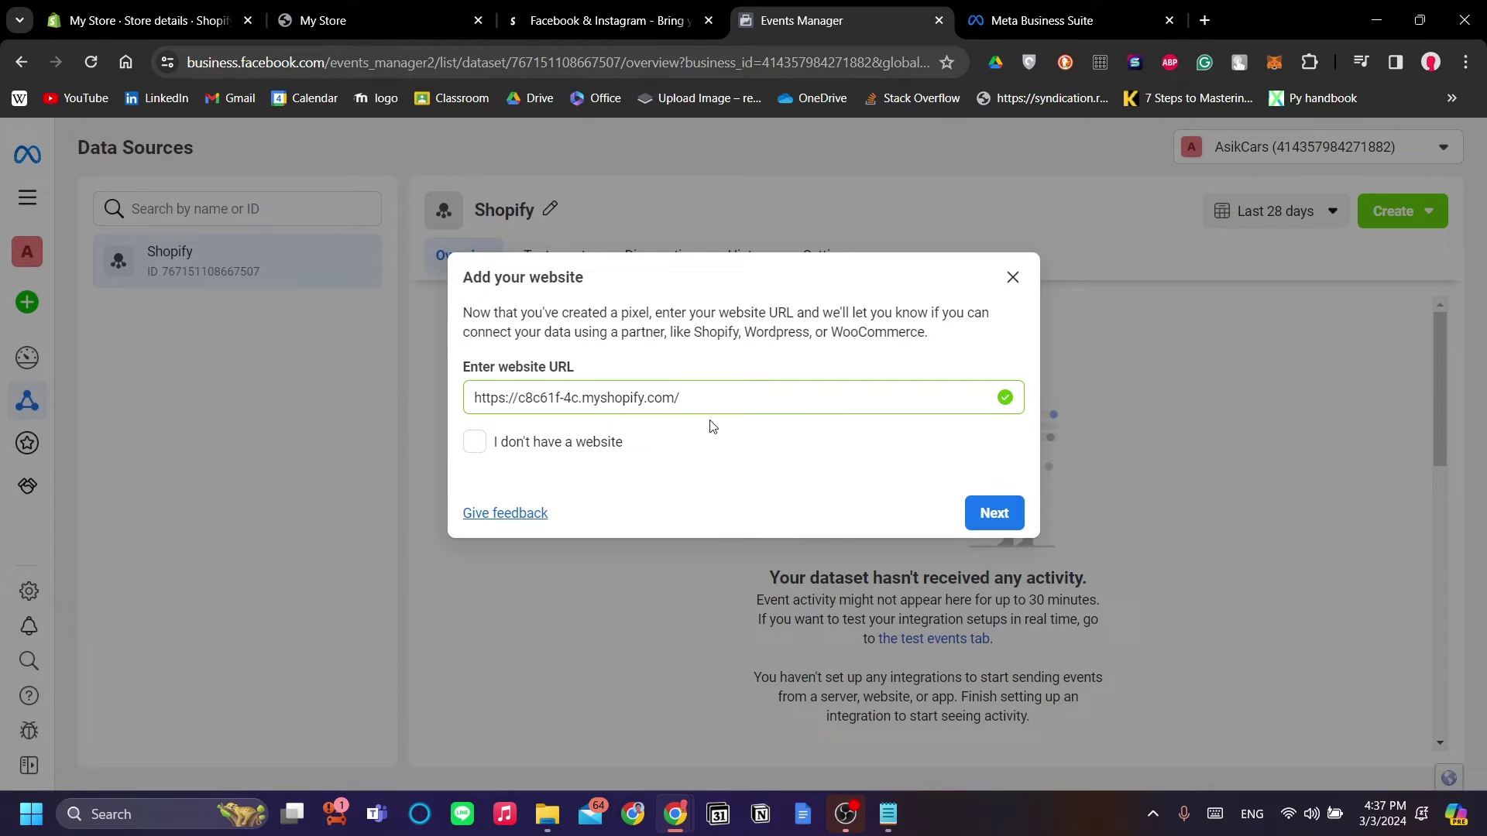
click(994, 514)
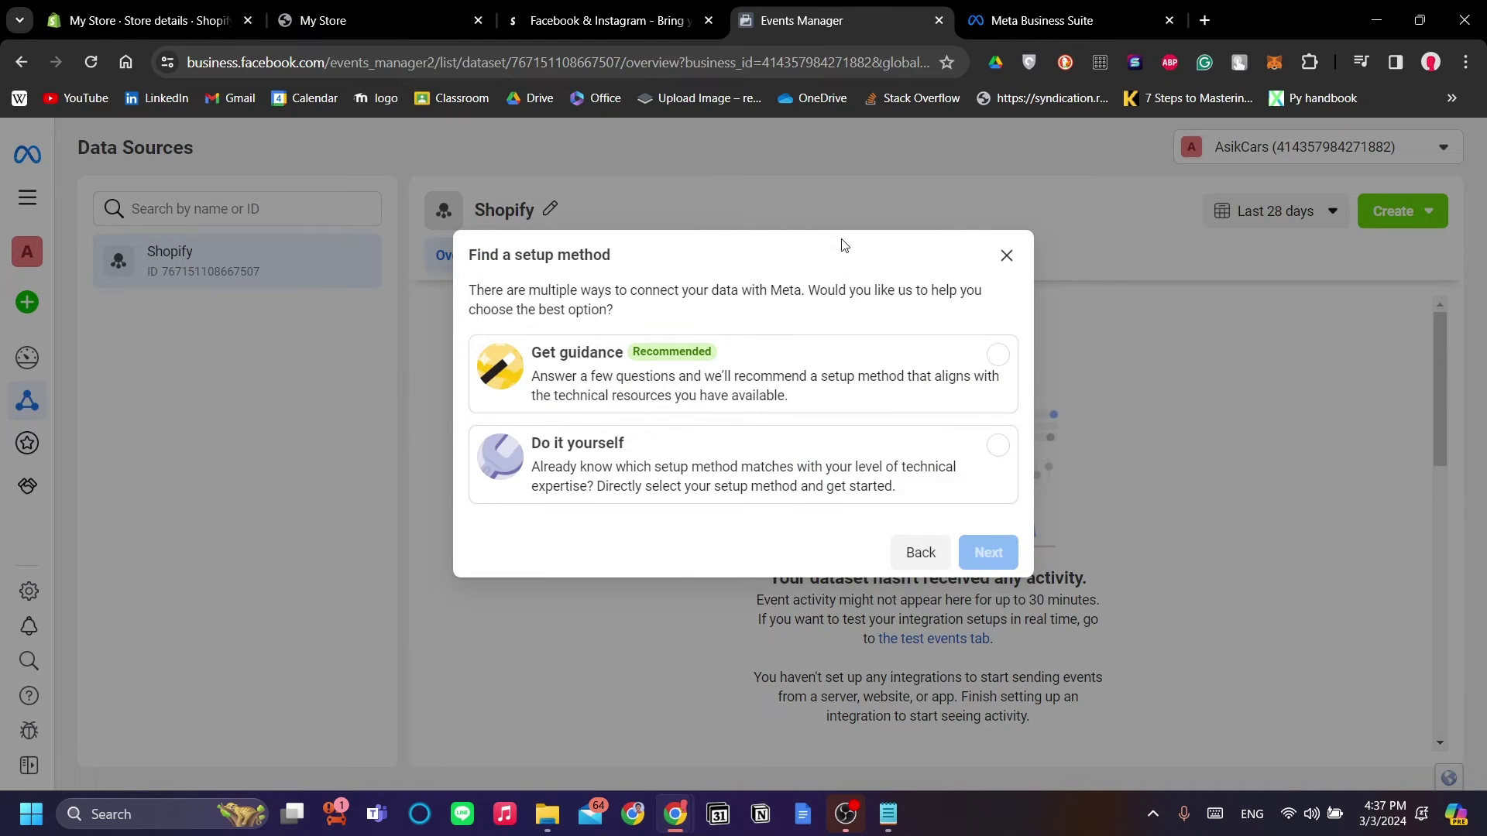
Step: Choose the do-it-yourself route with Meta Pixel plus Conversions API, set up manually
click(965, 463)
click(989, 552)
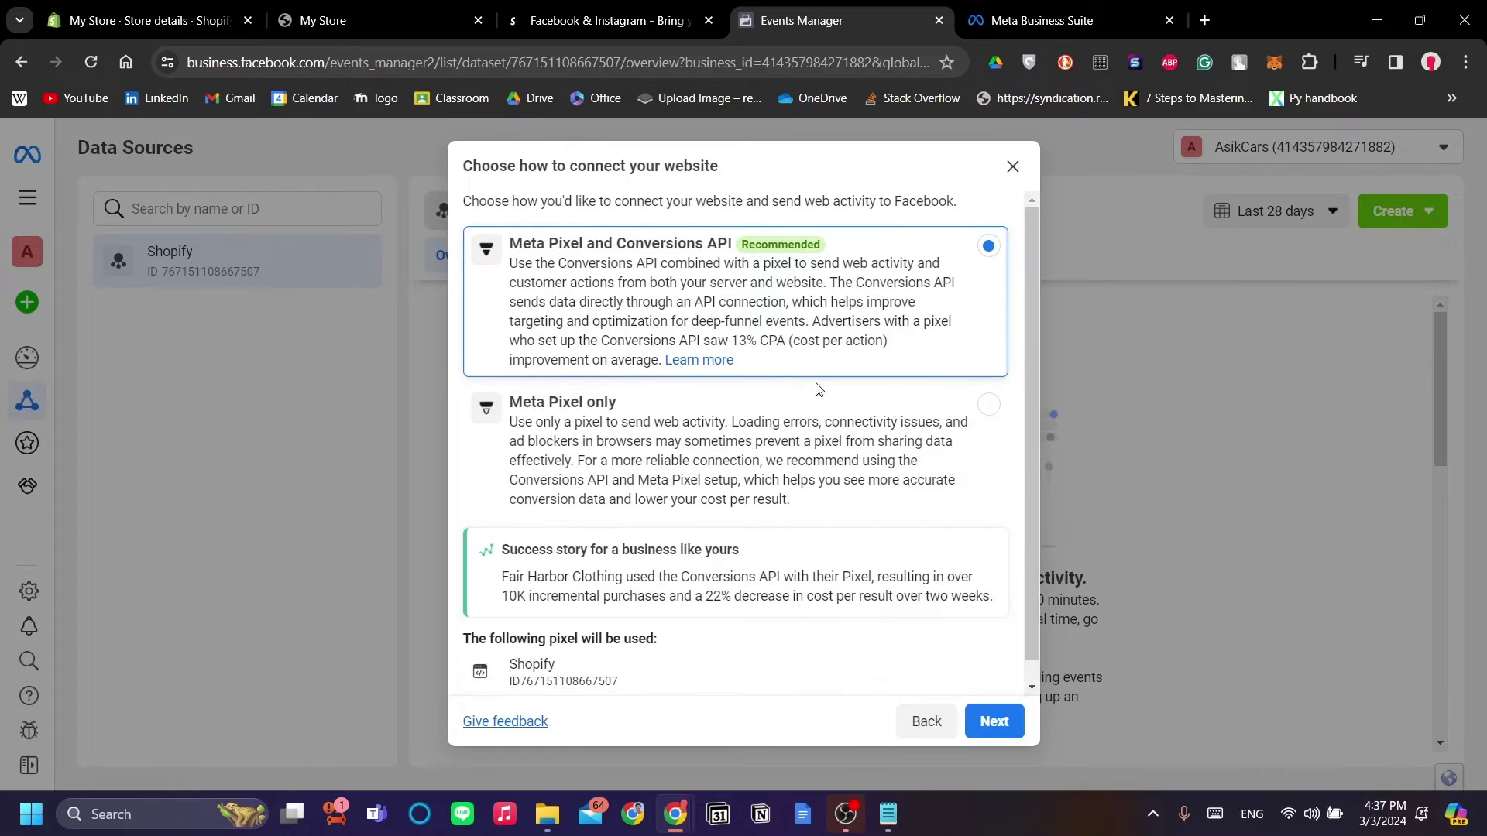
scroll(821, 391, down, 1)
scroll(806, 555, up, 1)
scroll(830, 345, down, 1)
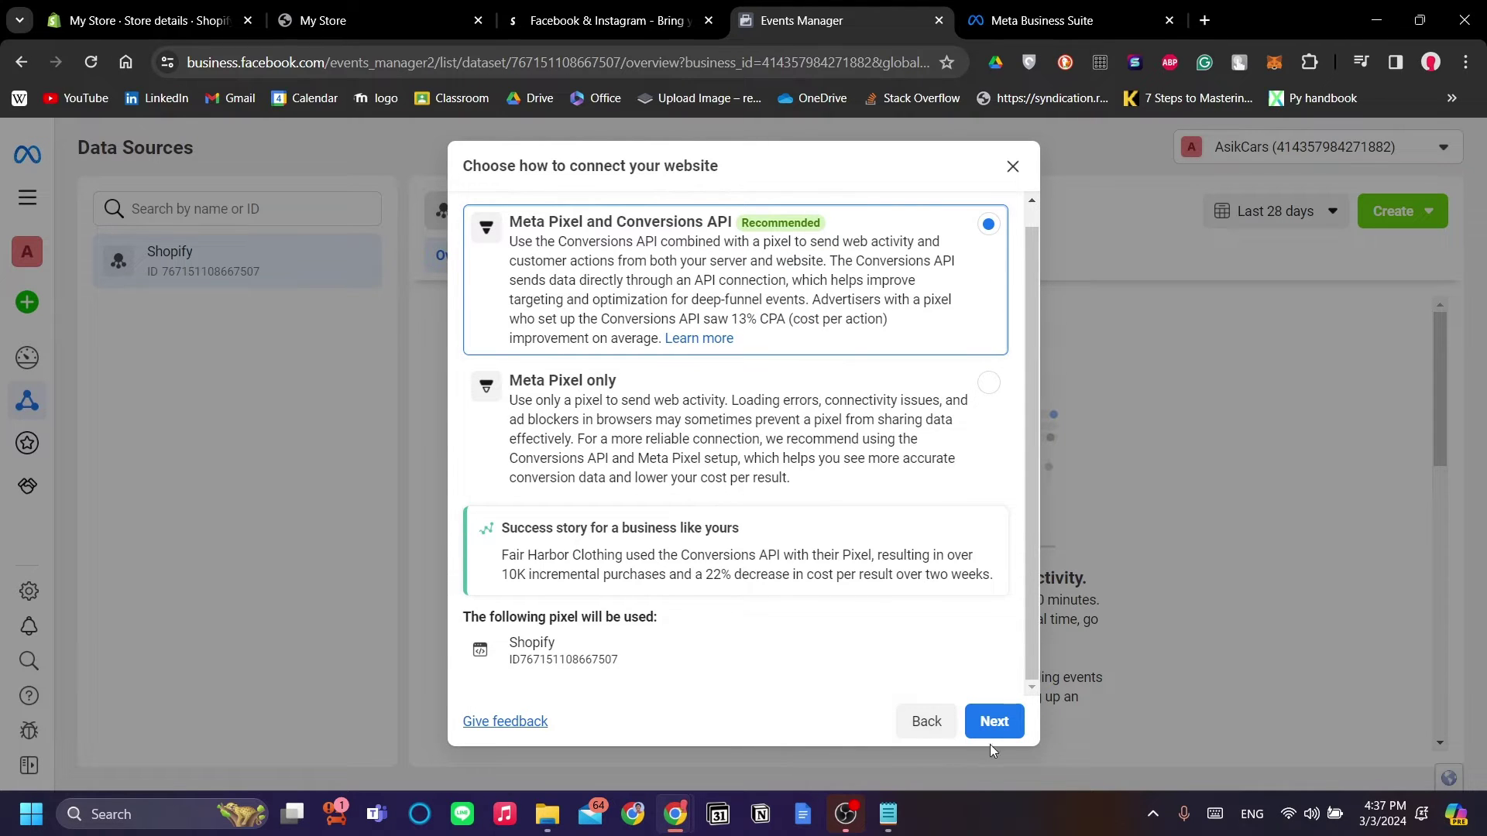
click(991, 722)
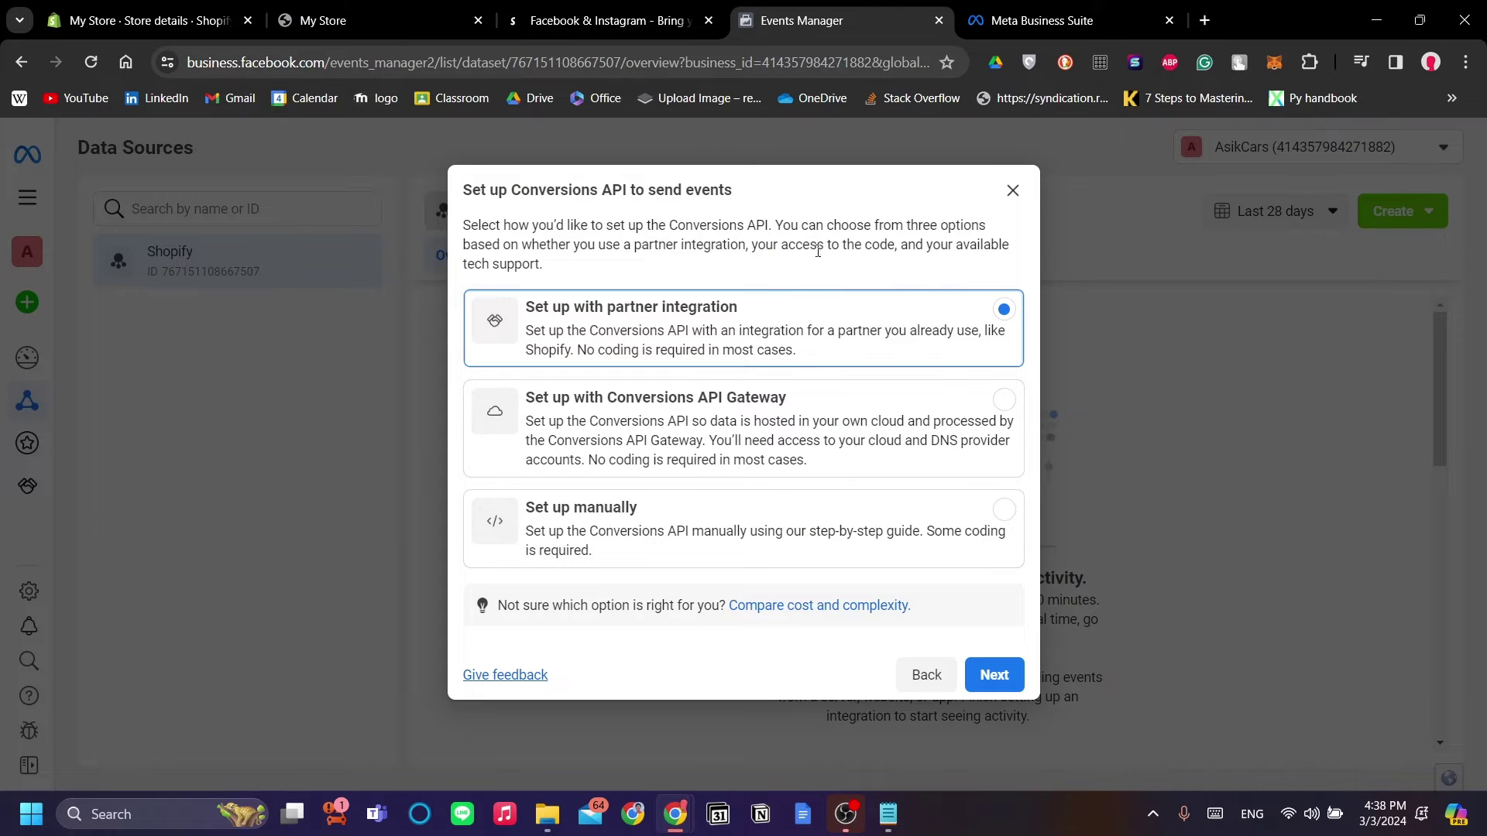
click(843, 512)
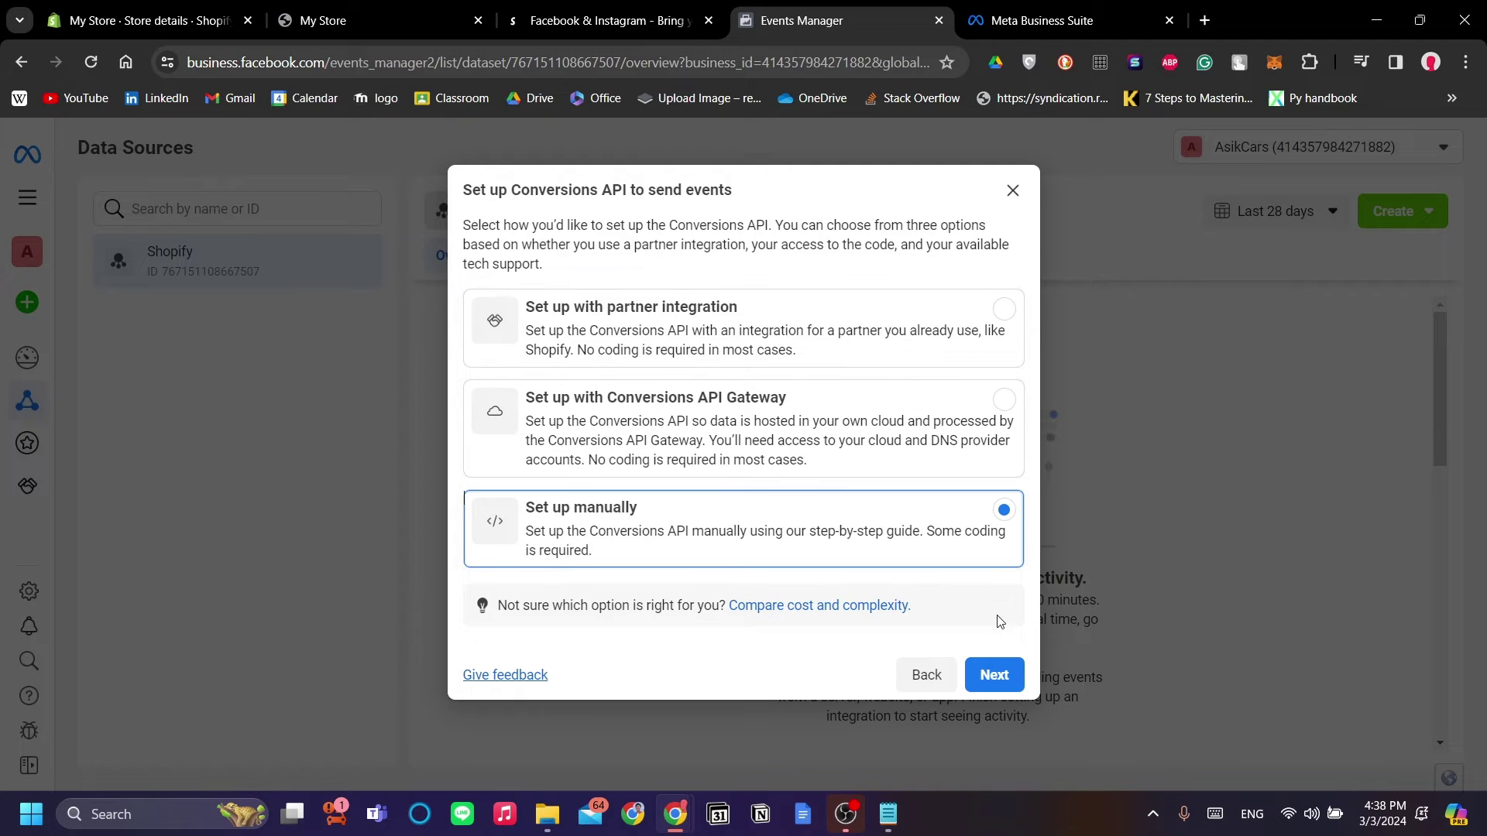
click(997, 679)
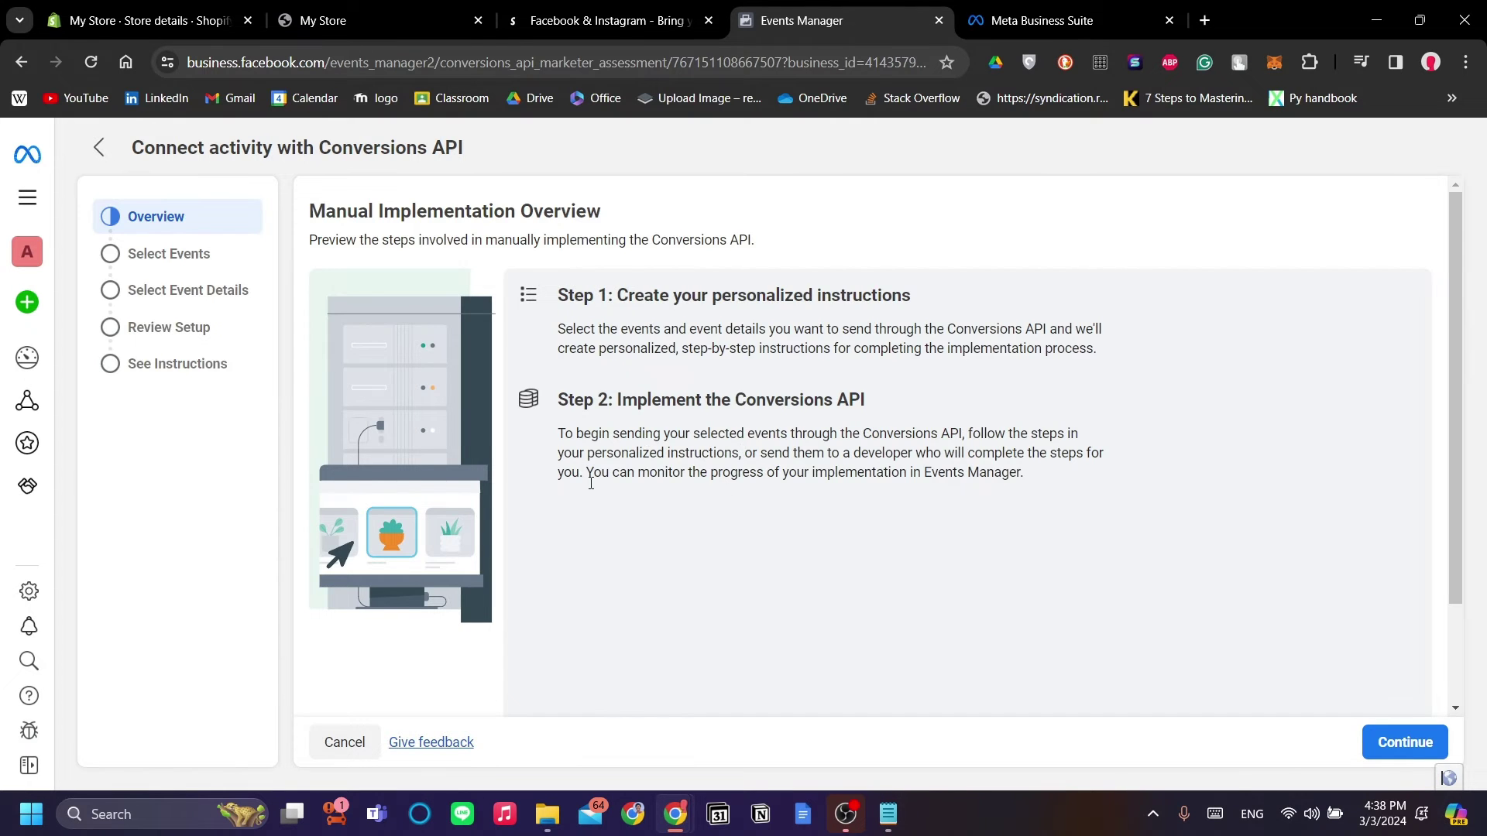
Step: Continue to event selection and expand the Additional Events list
scroll(593, 491, down, 2)
scroll(601, 496, up, 2)
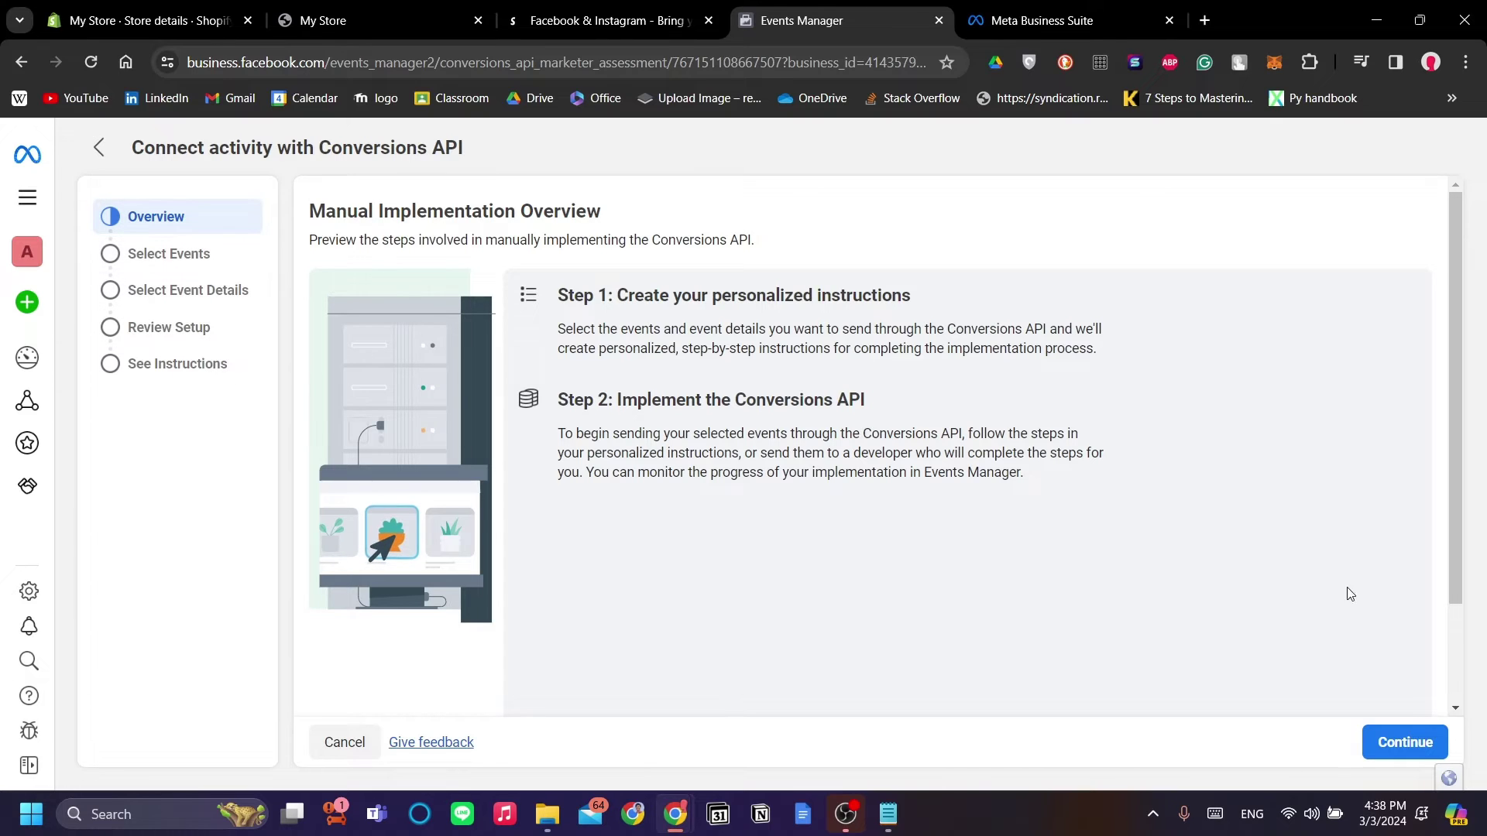
click(1383, 741)
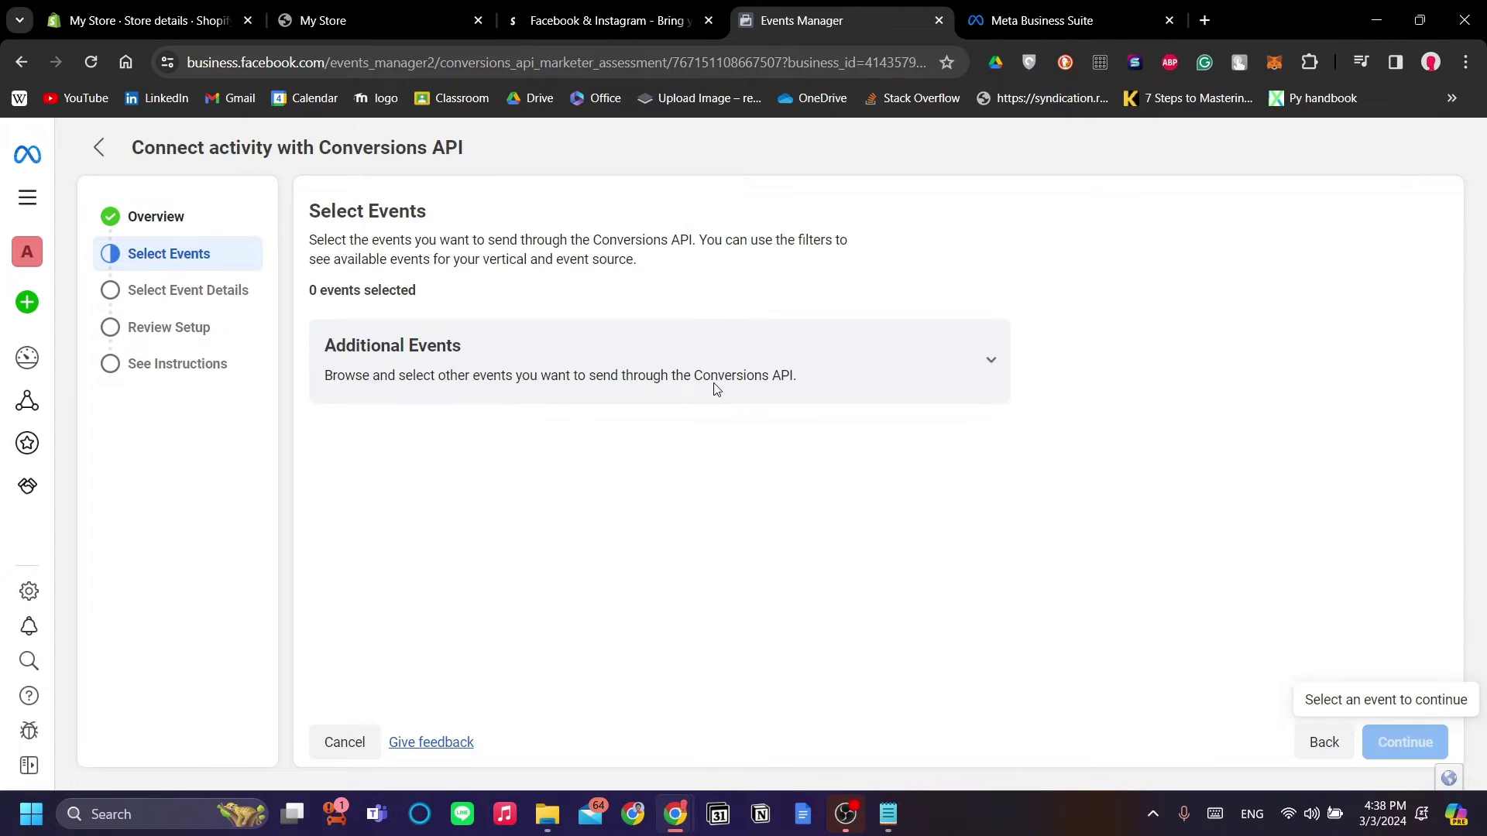
click(689, 369)
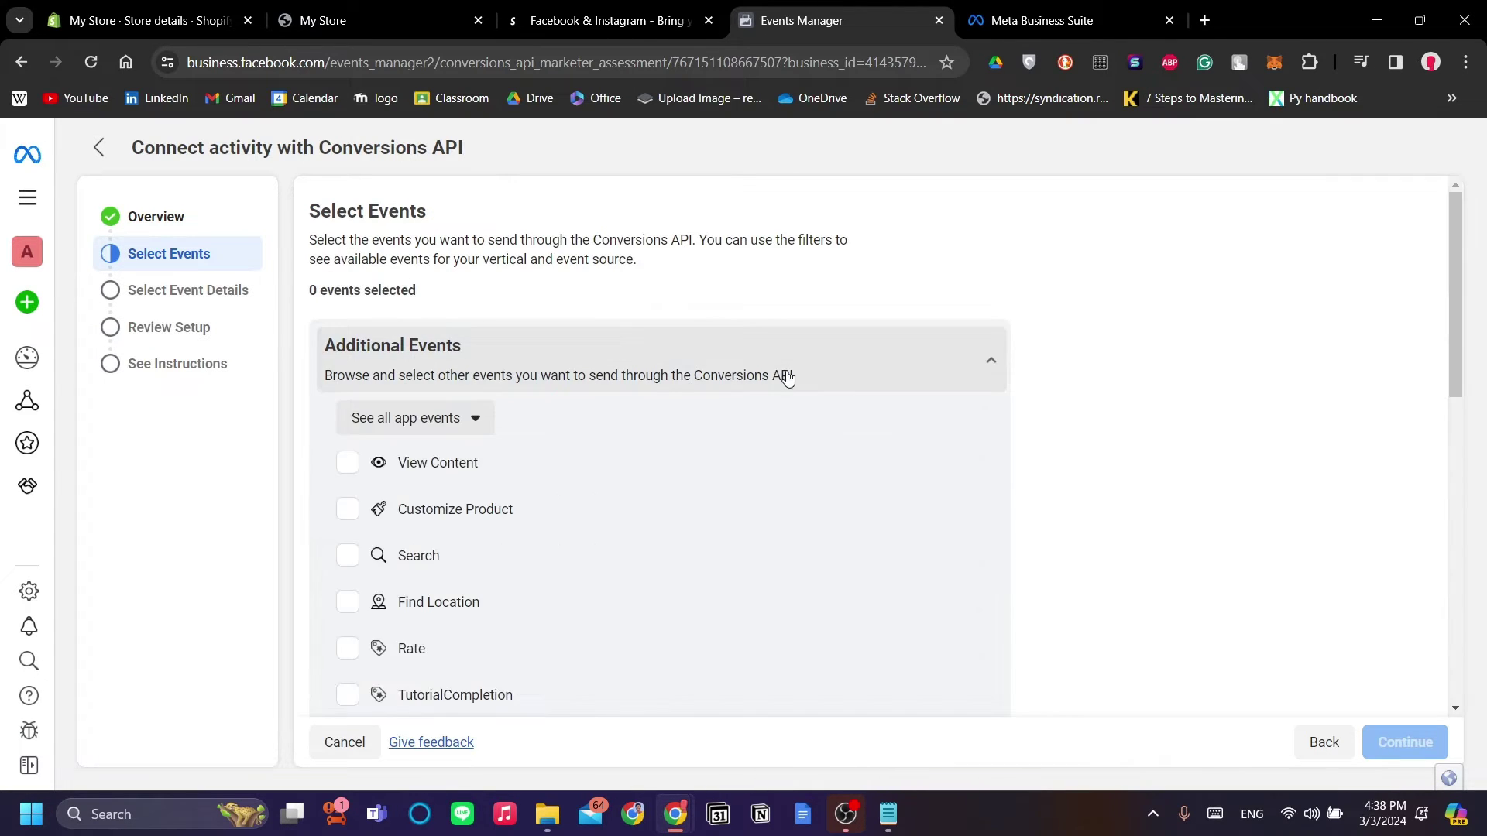
scroll(787, 380, down, 1)
click(439, 328)
click(490, 331)
scroll(611, 429, down, 6)
scroll(615, 454, up, 2)
scroll(465, 521, up, 4)
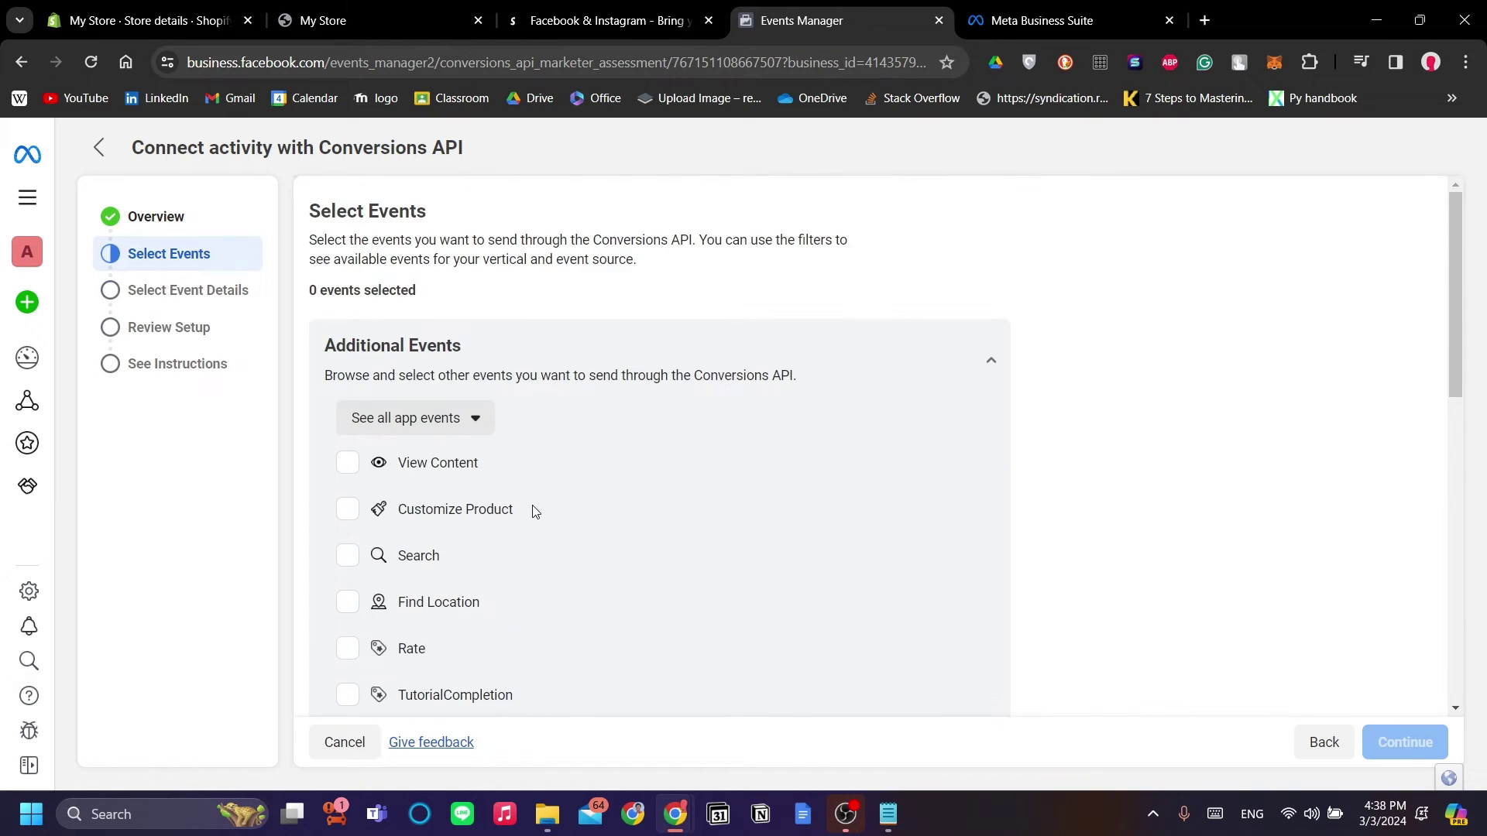
scroll(403, 464, down, 2)
scroll(352, 392, up, 1)
Step: Tick View Content, Customize Product, Search, Find Location, Rate and TutorialCompletion
click(348, 367)
click(347, 414)
click(347, 459)
click(347, 505)
click(343, 559)
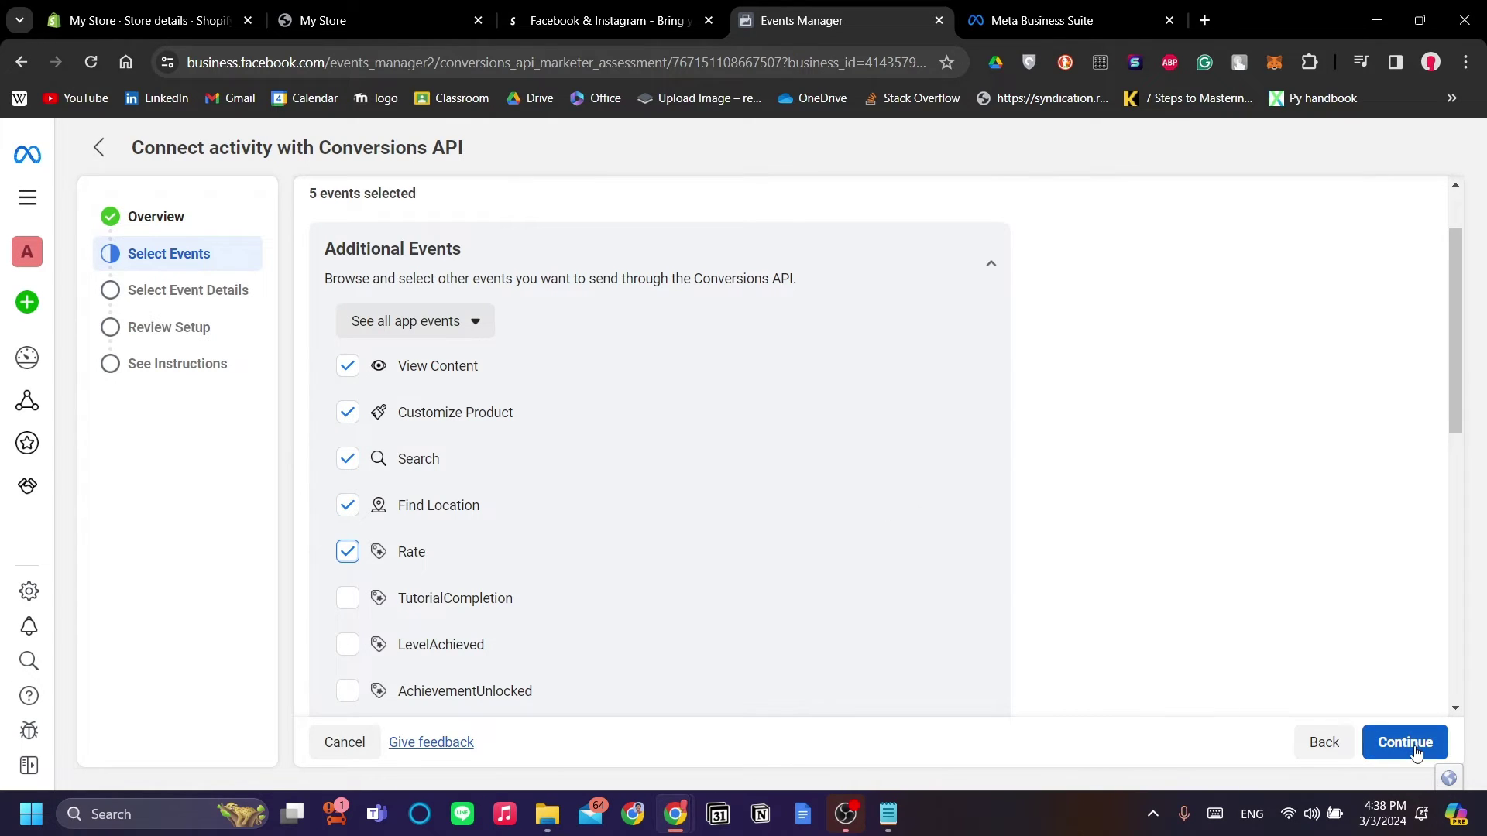
click(346, 600)
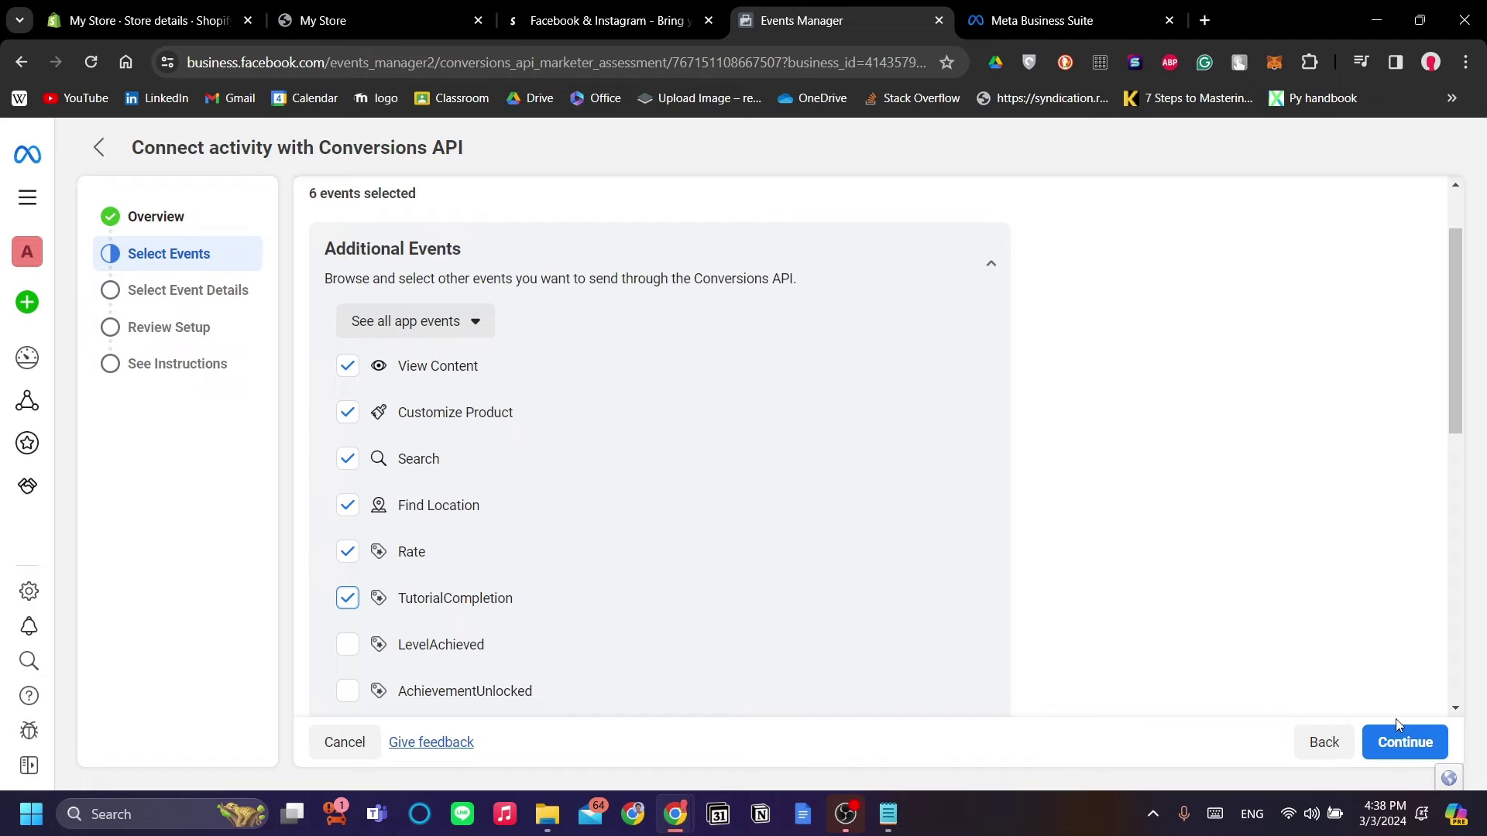
Step: Continue to parameter selection and review the parameters offered for Find Location
click(1404, 740)
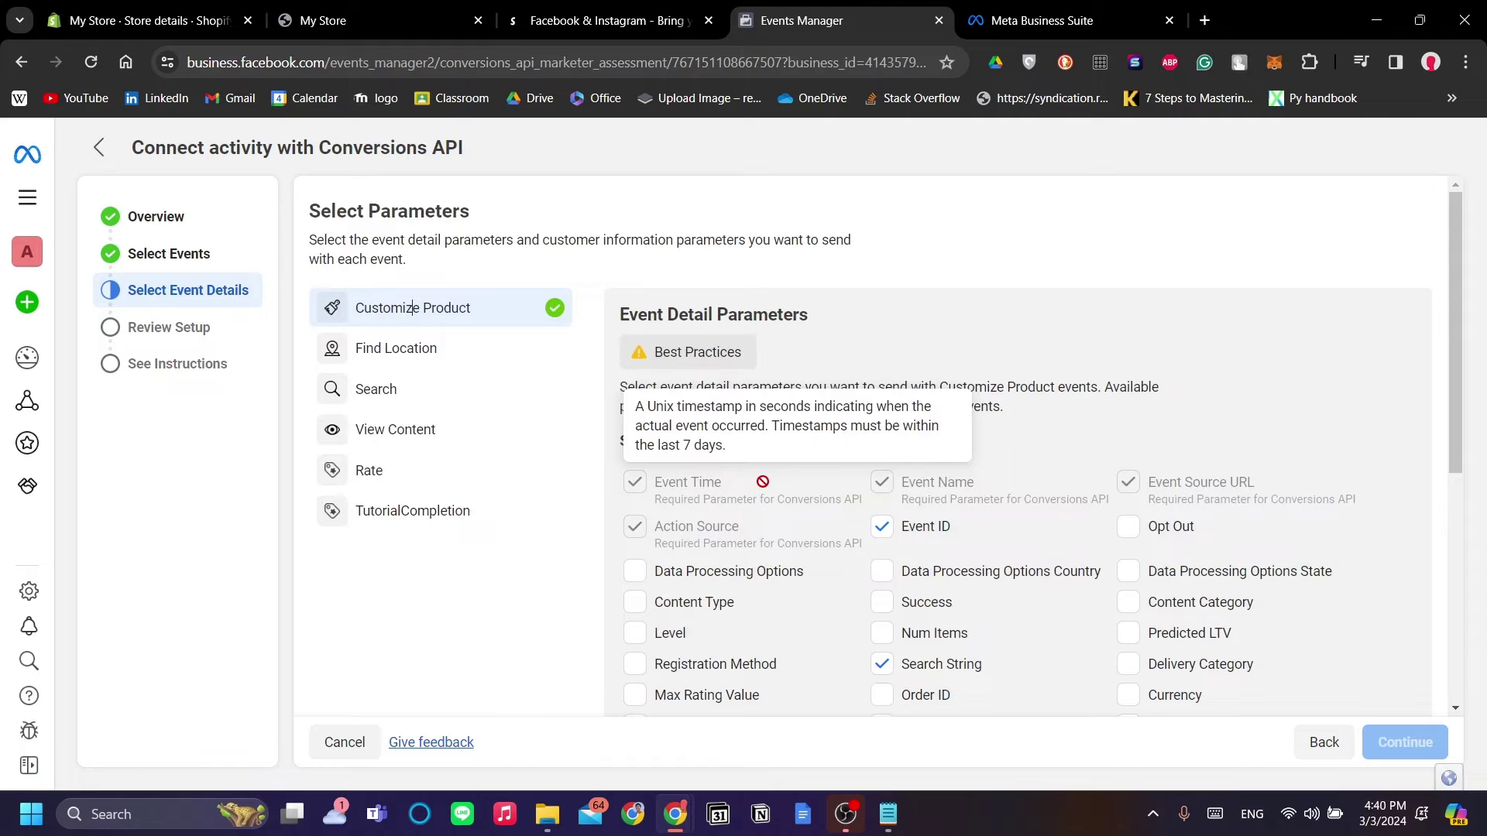
scroll(1007, 589, down, 5)
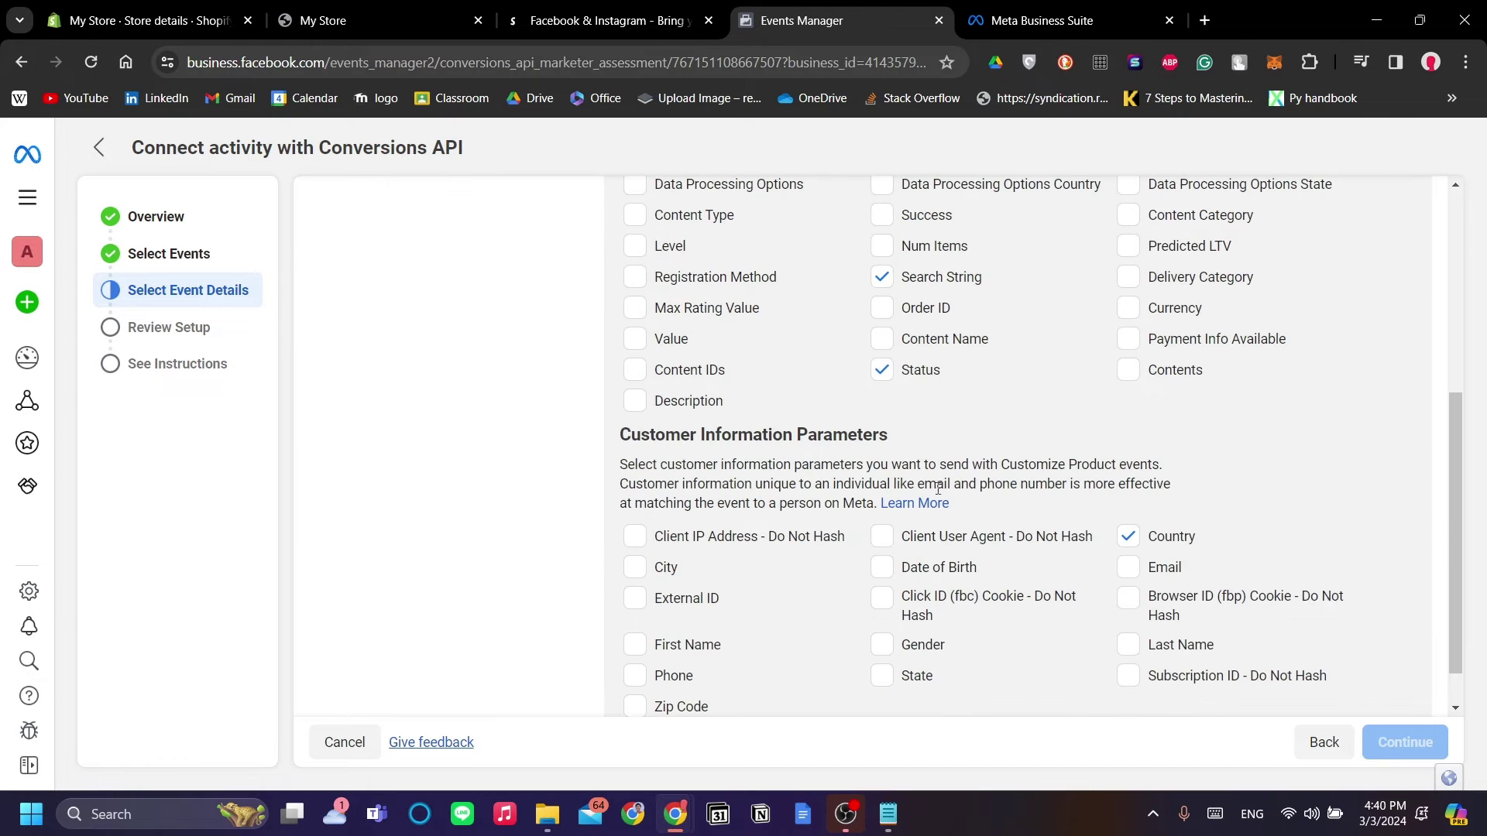
scroll(701, 459, up, 3)
scroll(920, 567, down, 3)
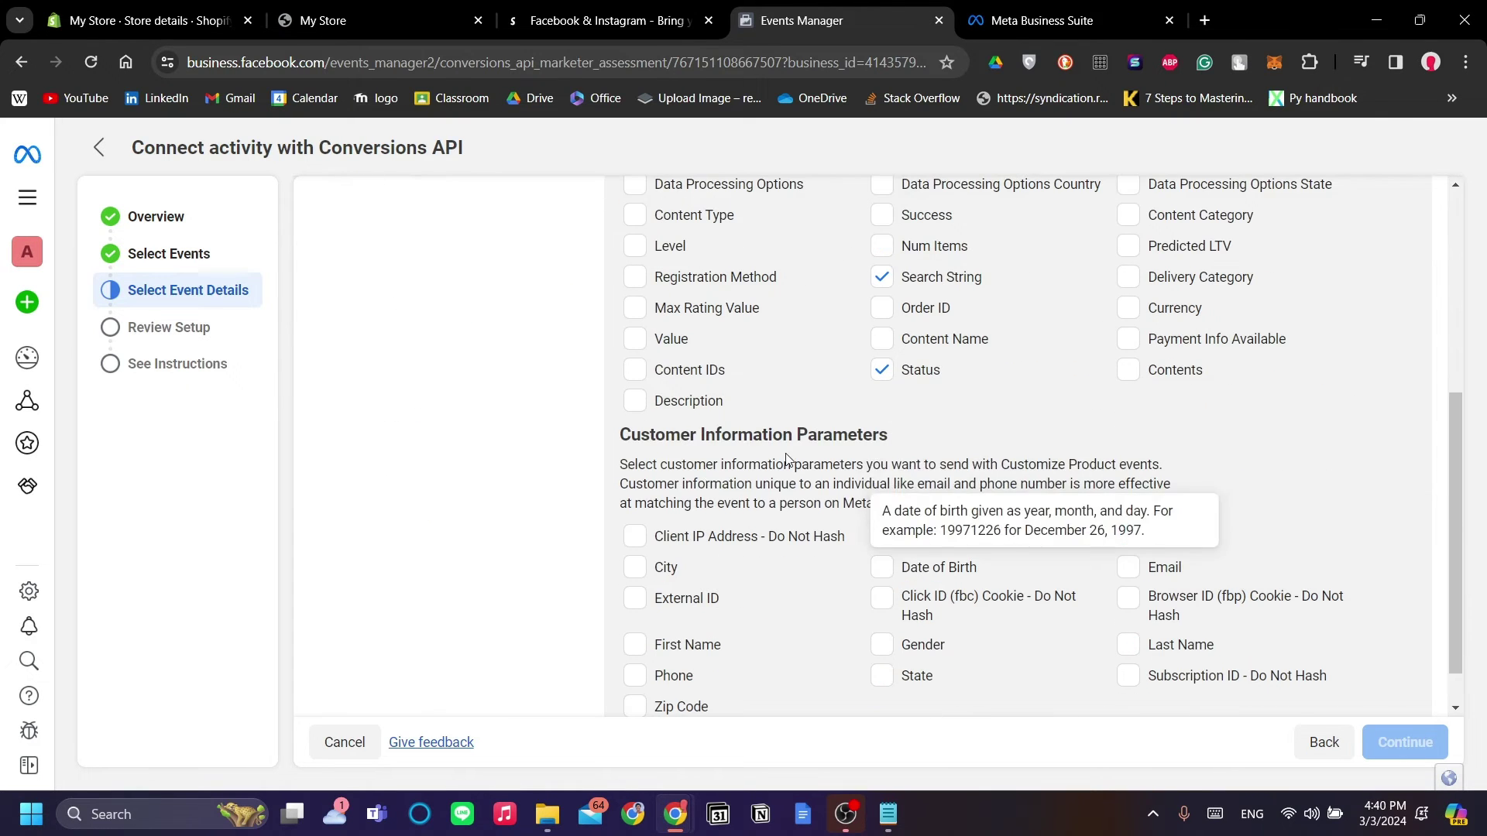
scroll(1159, 542, down, 1)
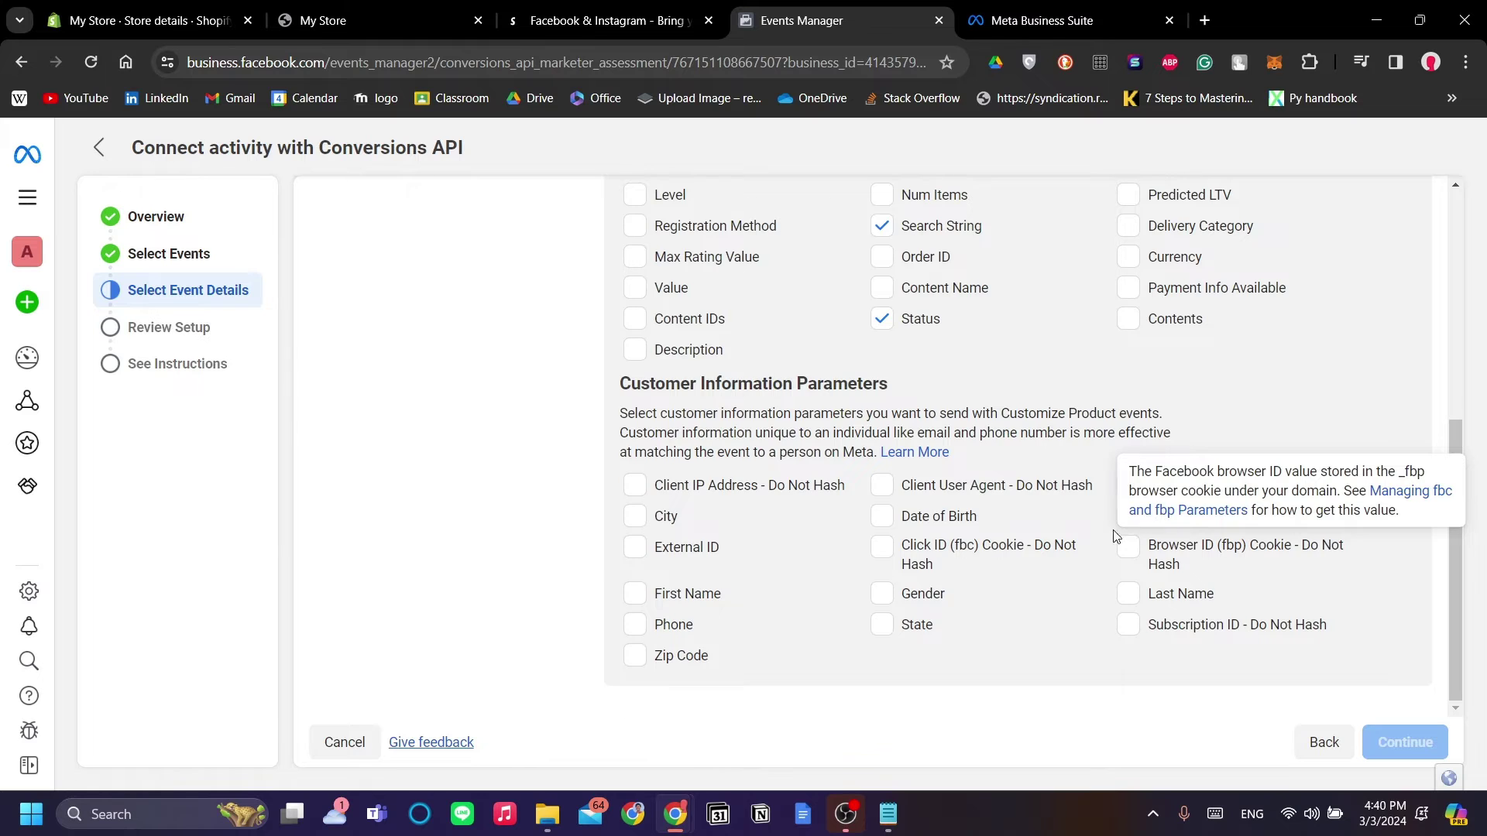
scroll(1070, 533, up, 5)
click(387, 277)
scroll(774, 465, down, 5)
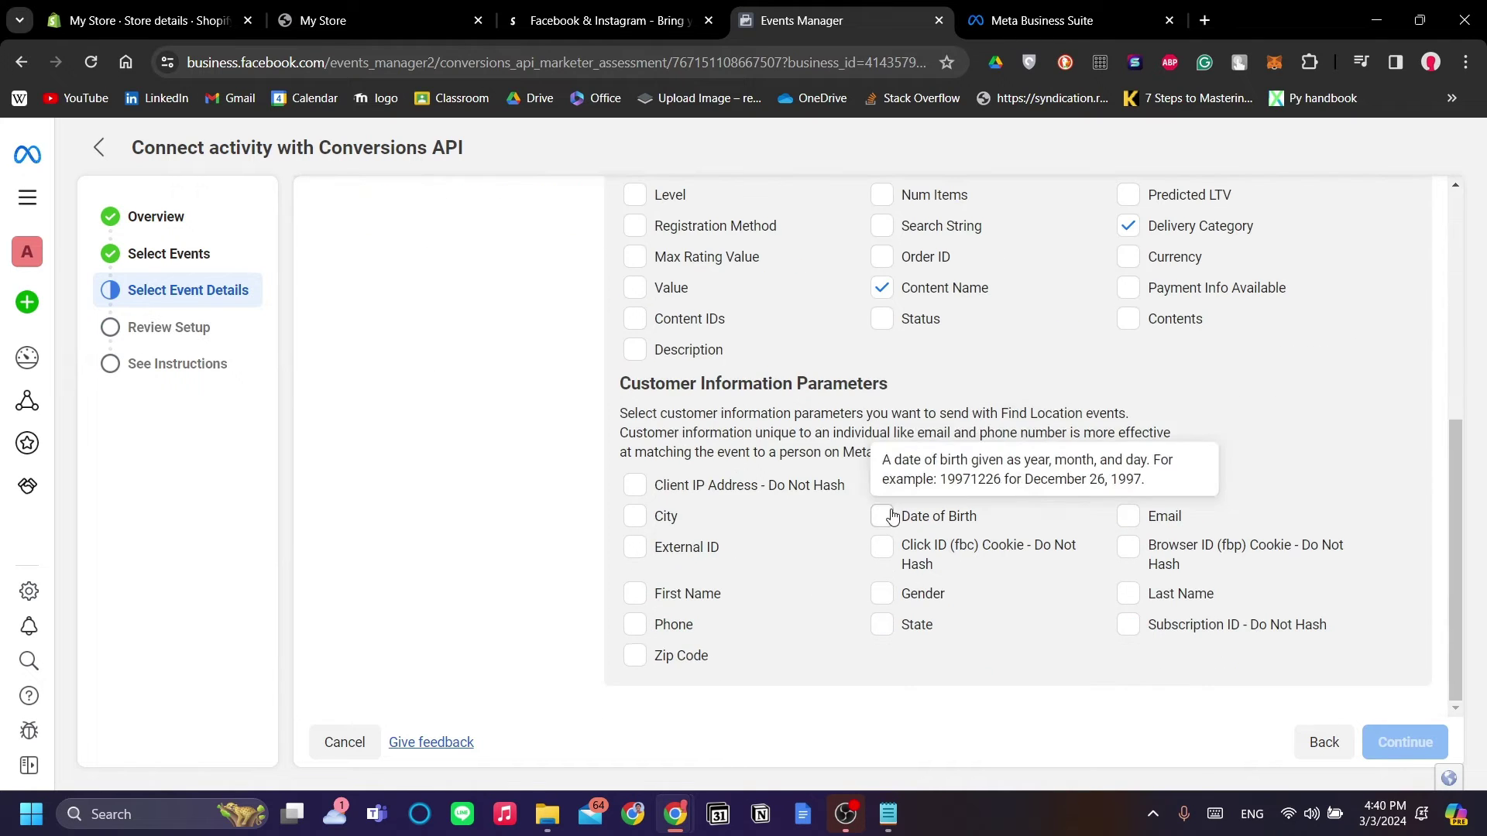
scroll(892, 517, up, 5)
Step: Review the parameter options for the Search, Rate and TutorialCompletion events
click(442, 385)
scroll(1062, 554, down, 6)
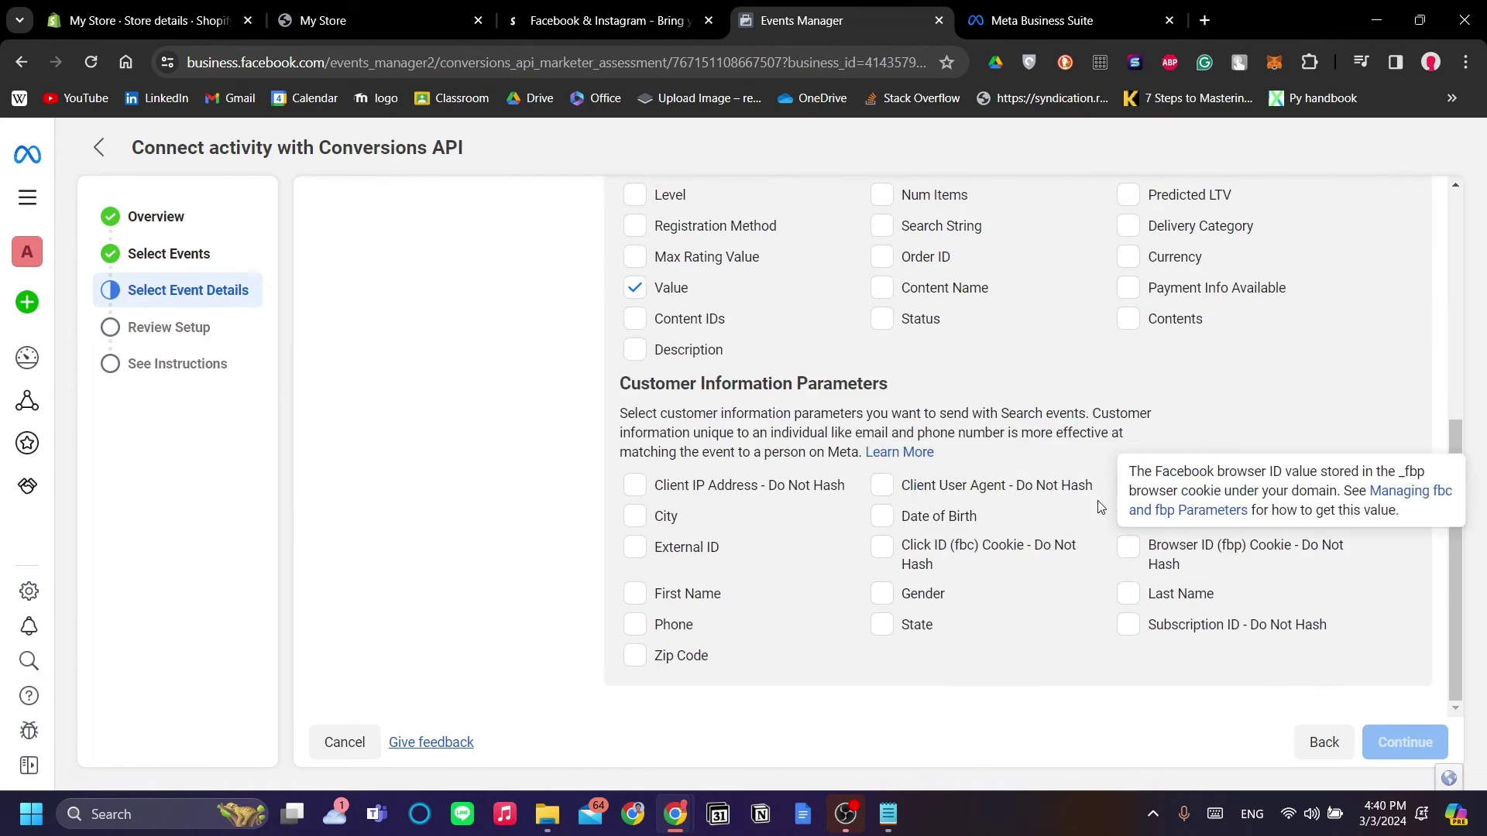
scroll(1088, 505, up, 5)
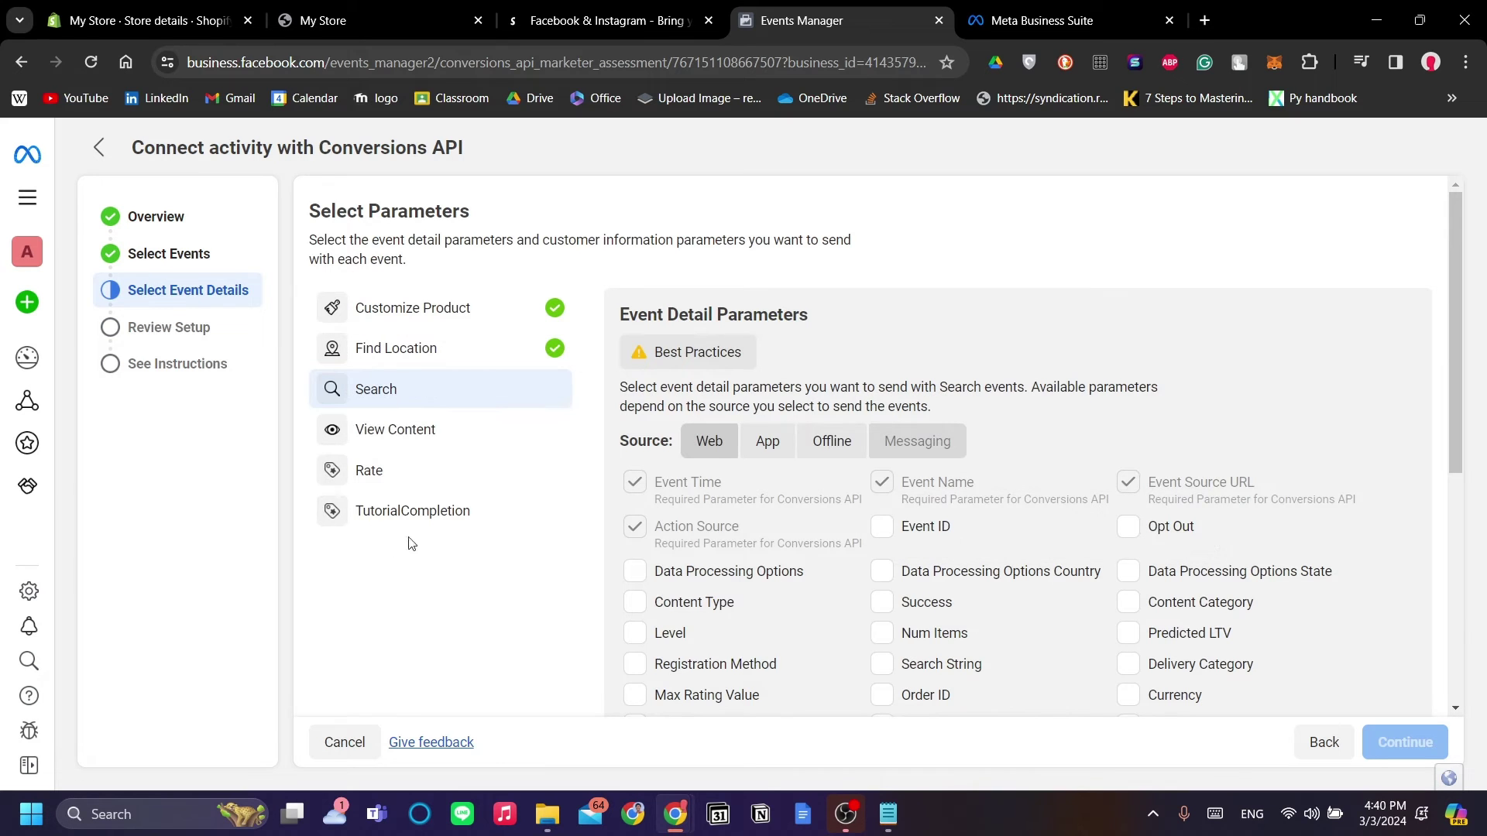
scroll(950, 492, down, 5)
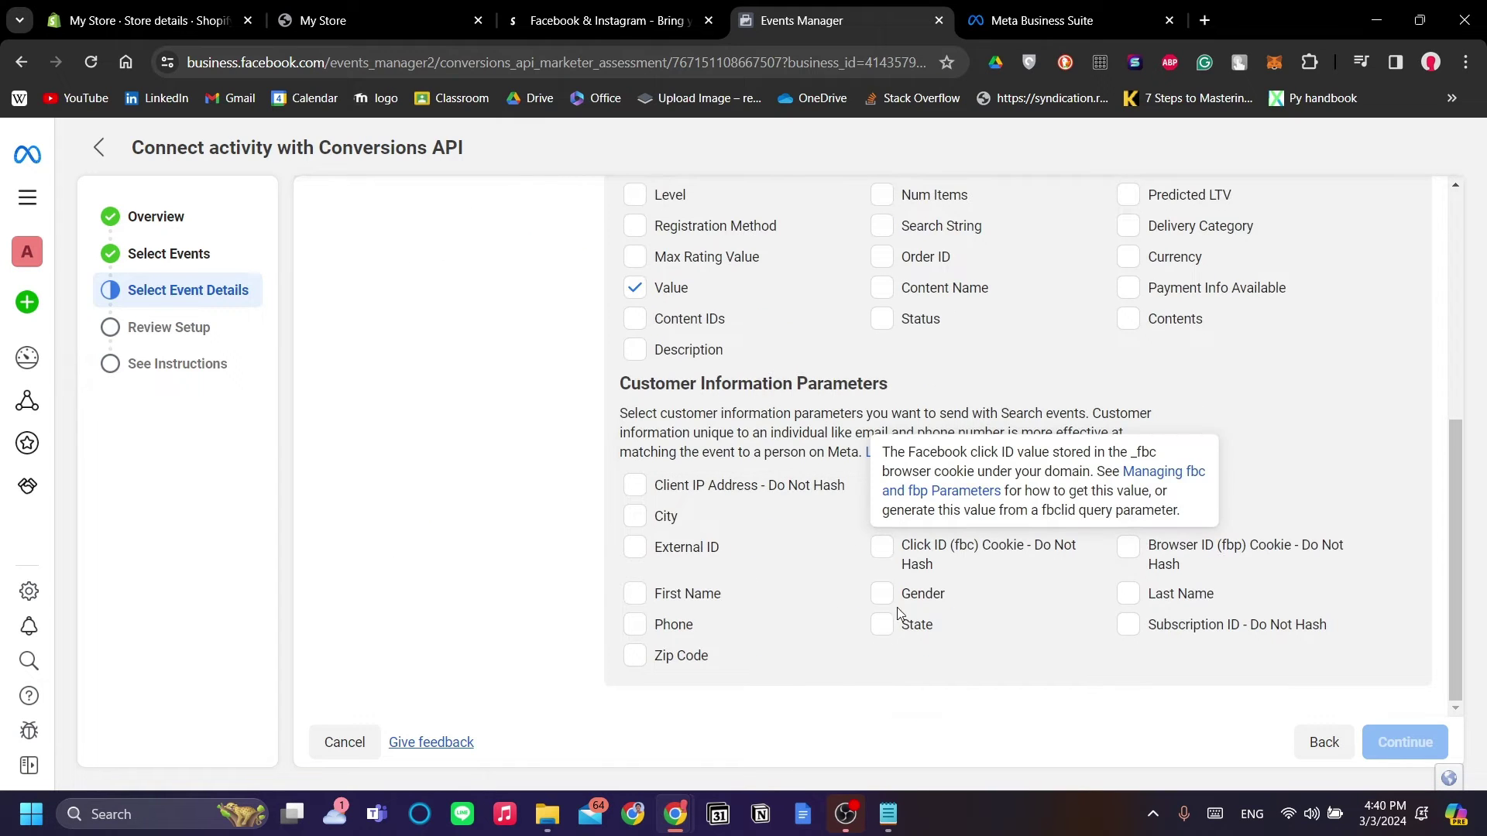
scroll(682, 385, up, 5)
scroll(852, 480, down, 5)
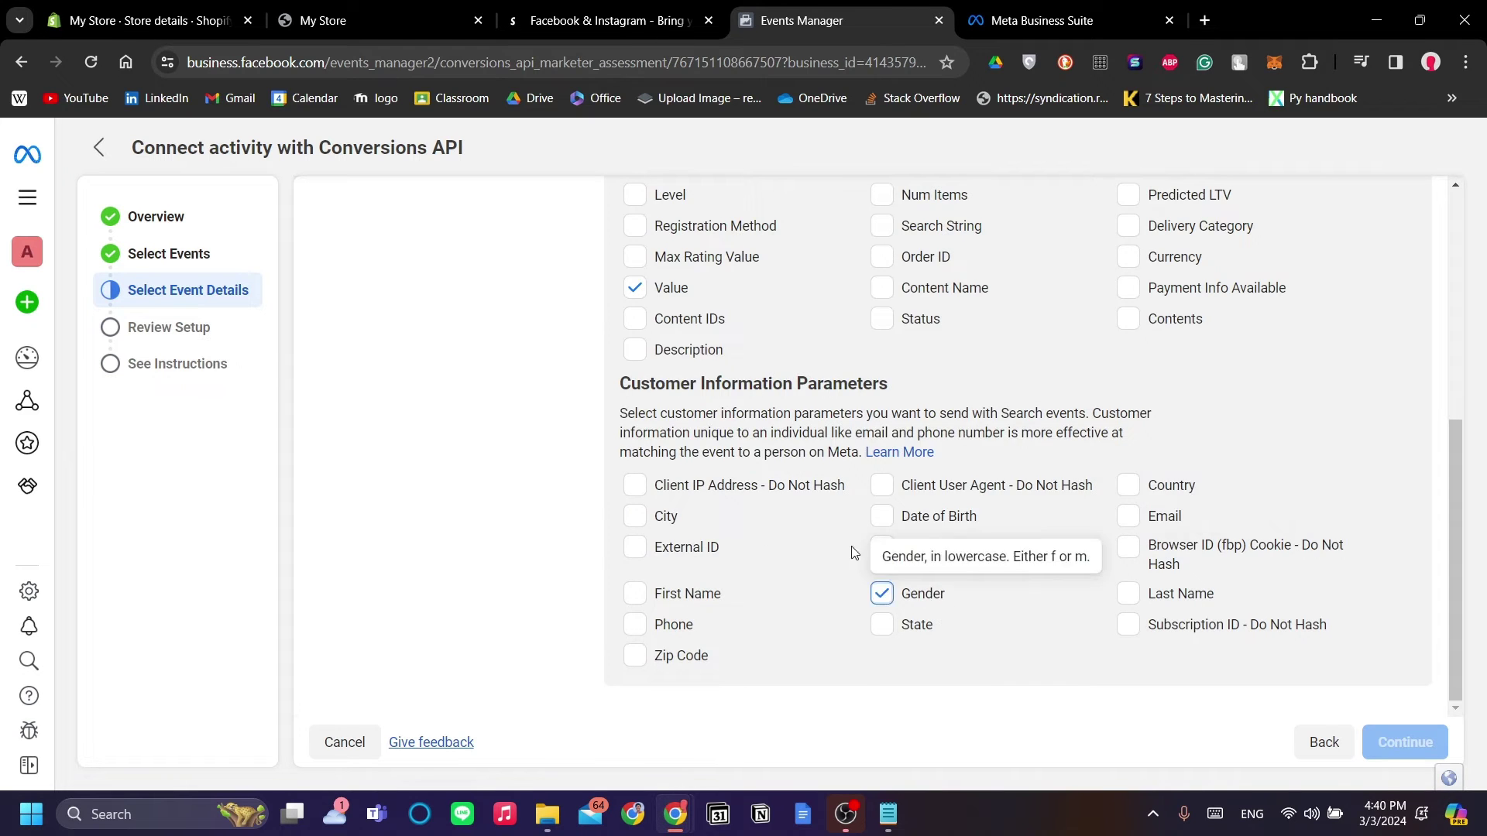
scroll(503, 457, up, 5)
scroll(496, 453, down, 5)
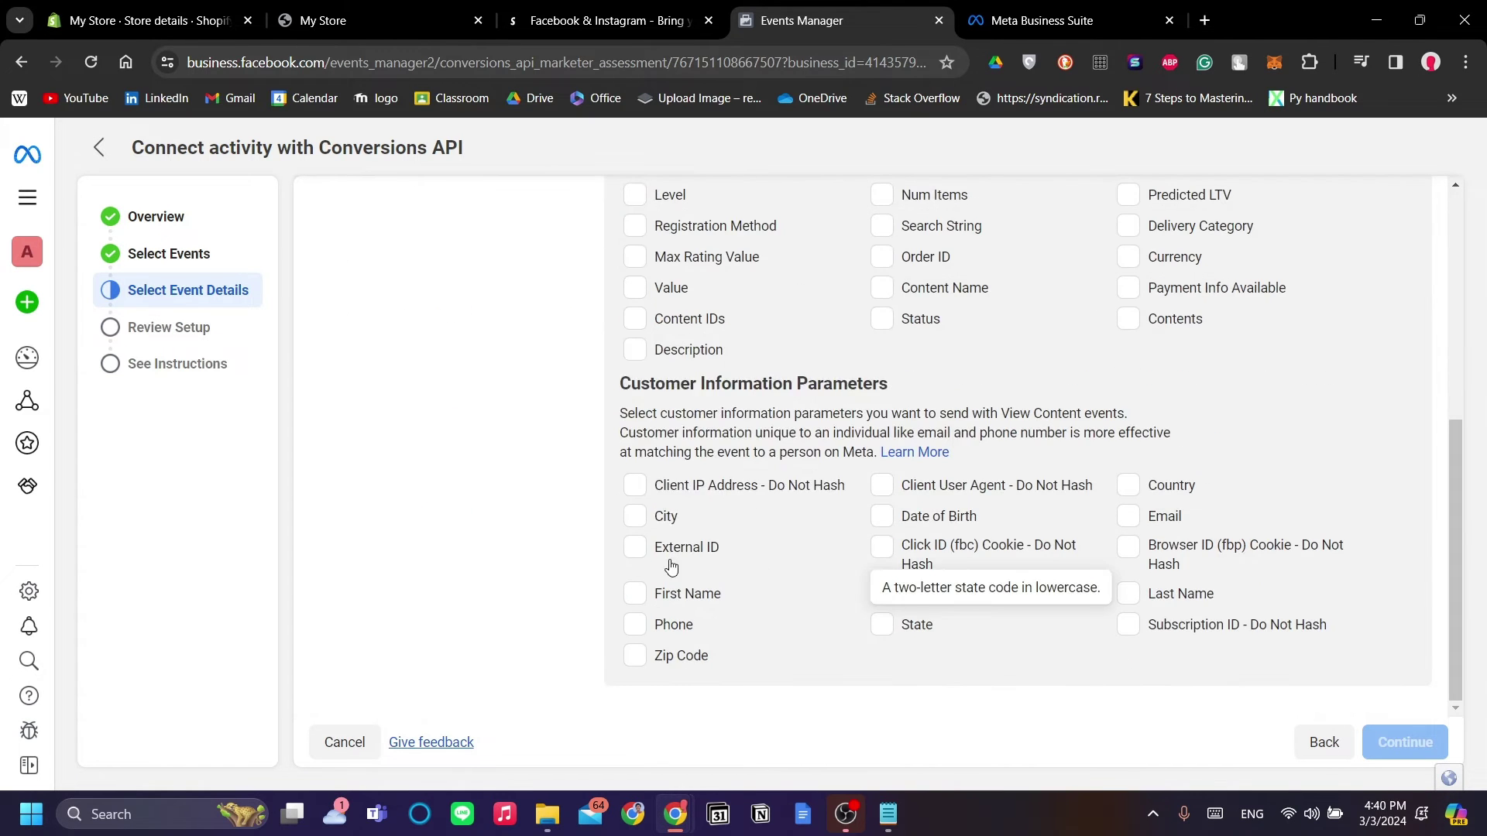
scroll(656, 564, up, 5)
click(451, 468)
scroll(452, 467, down, 5)
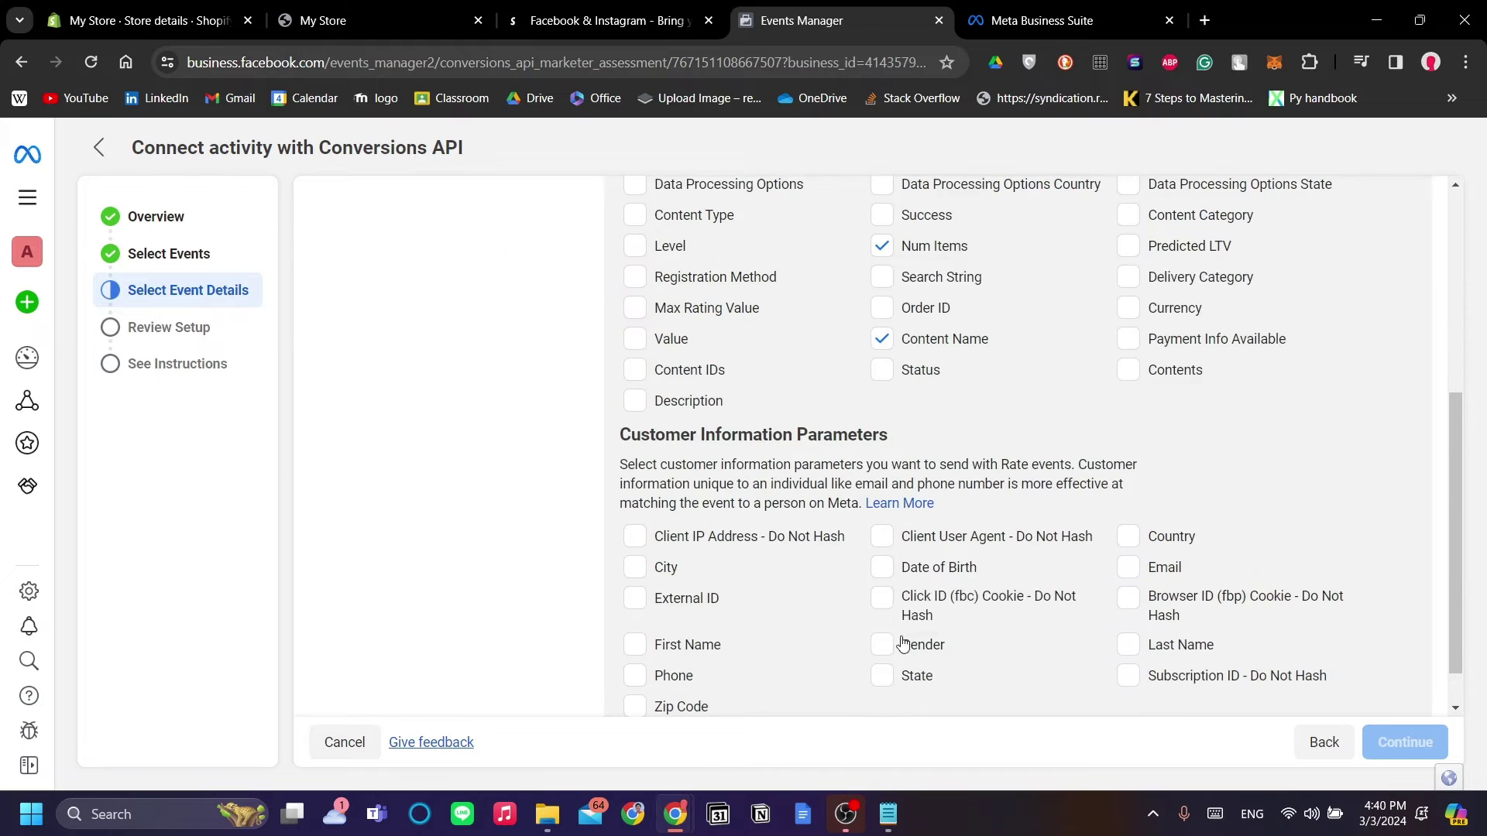
scroll(392, 525, up, 5)
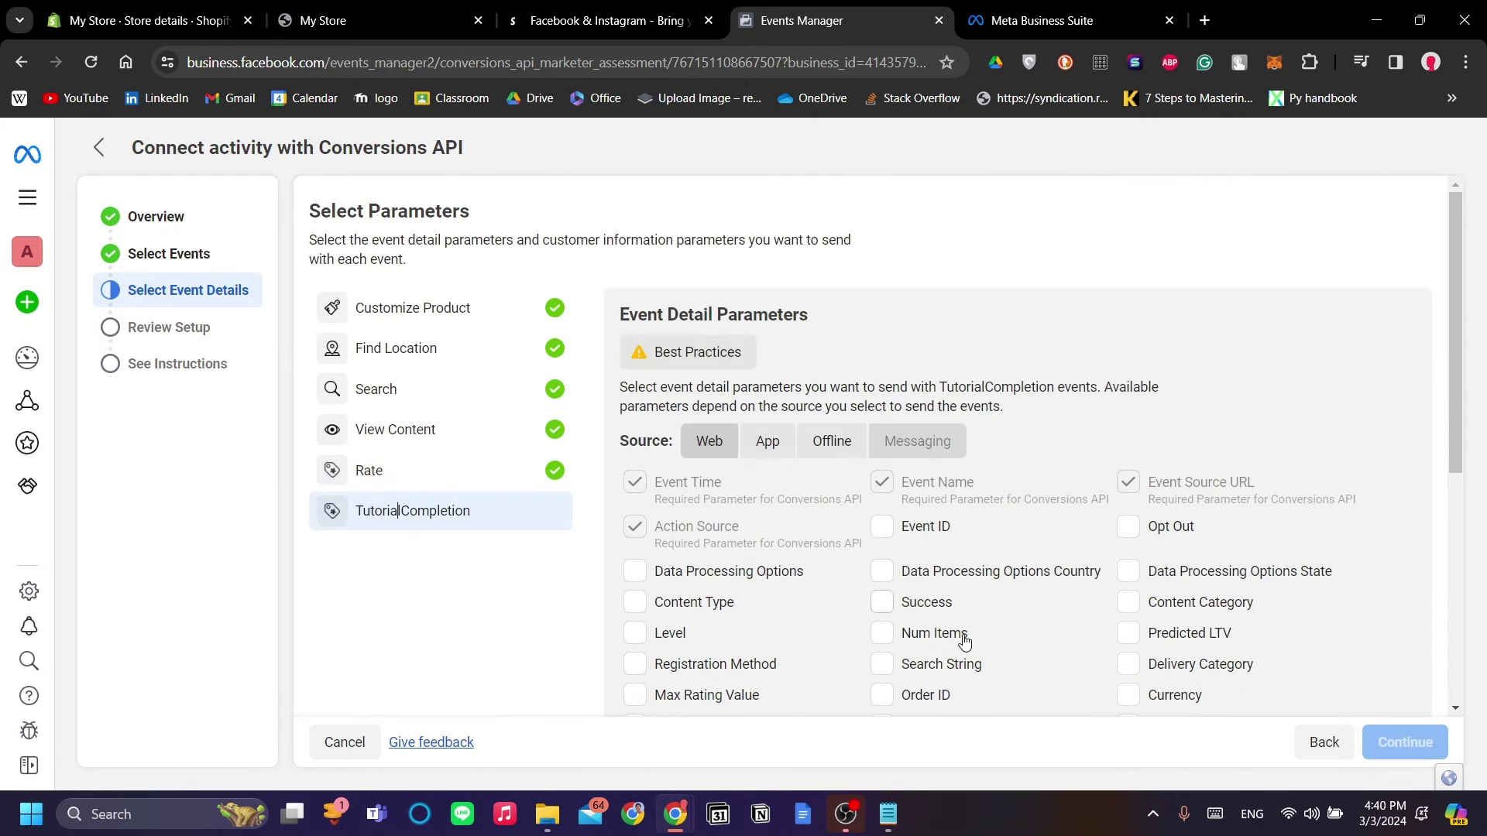
click(392, 512)
scroll(966, 641, down, 5)
Step: Add Subscription ID (Do Not Hash) to TutorialCompletion, confirm the setup, and finish to the dataset overview
click(1170, 629)
click(1404, 742)
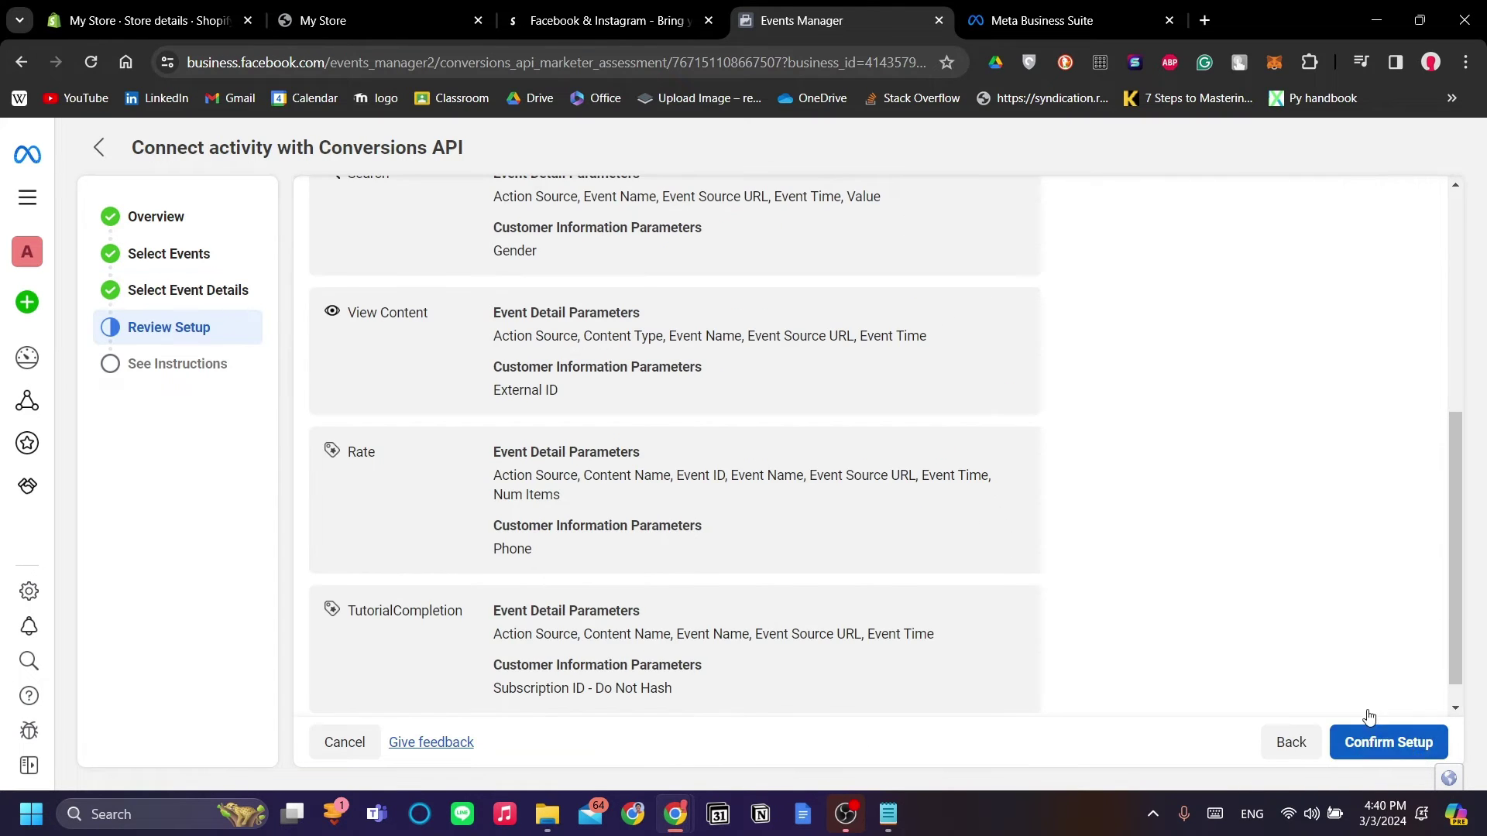
scroll(803, 495, down, 1)
click(1374, 742)
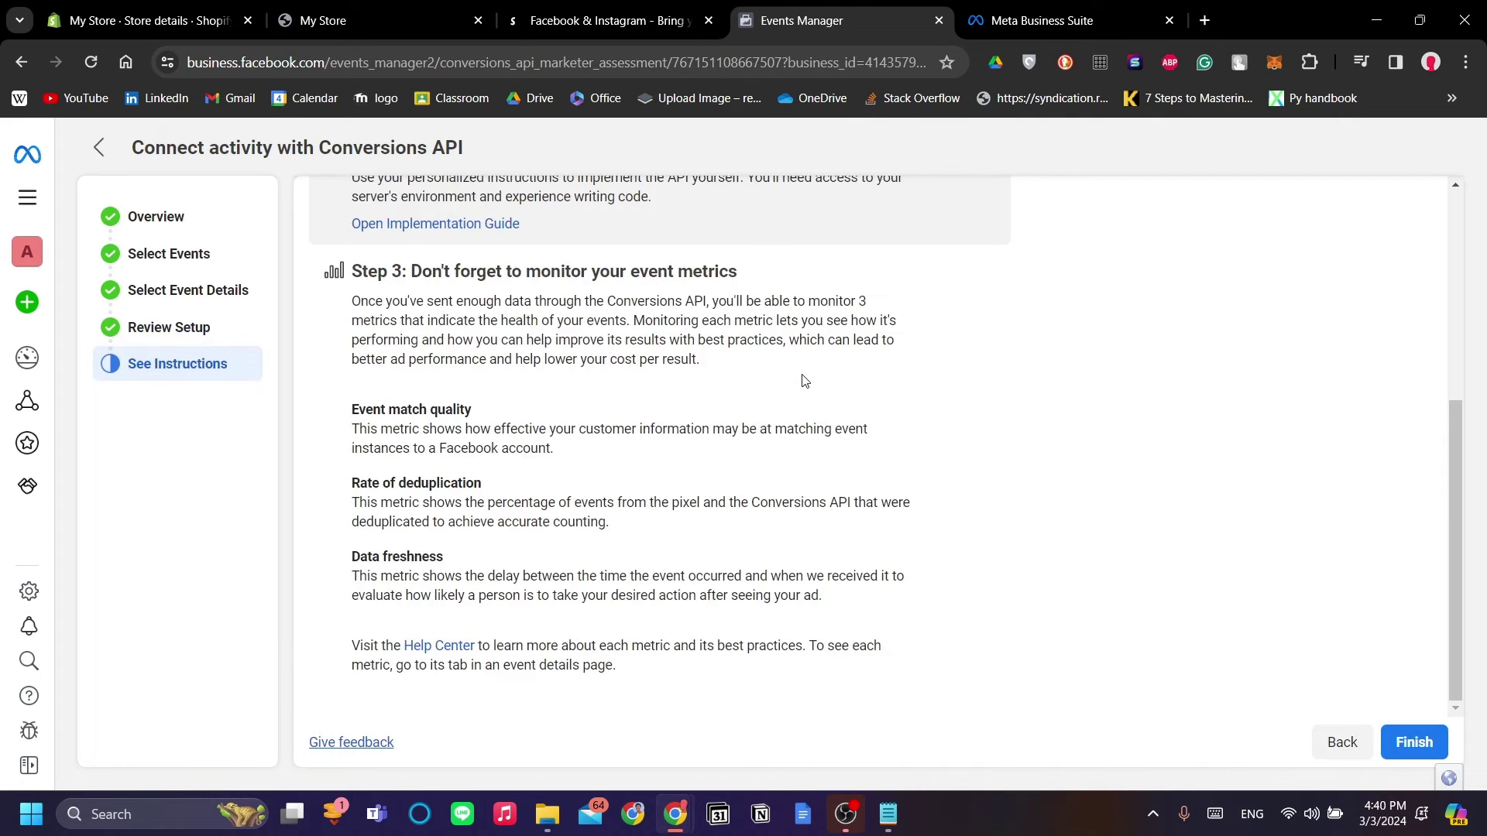
scroll(950, 462, up, 5)
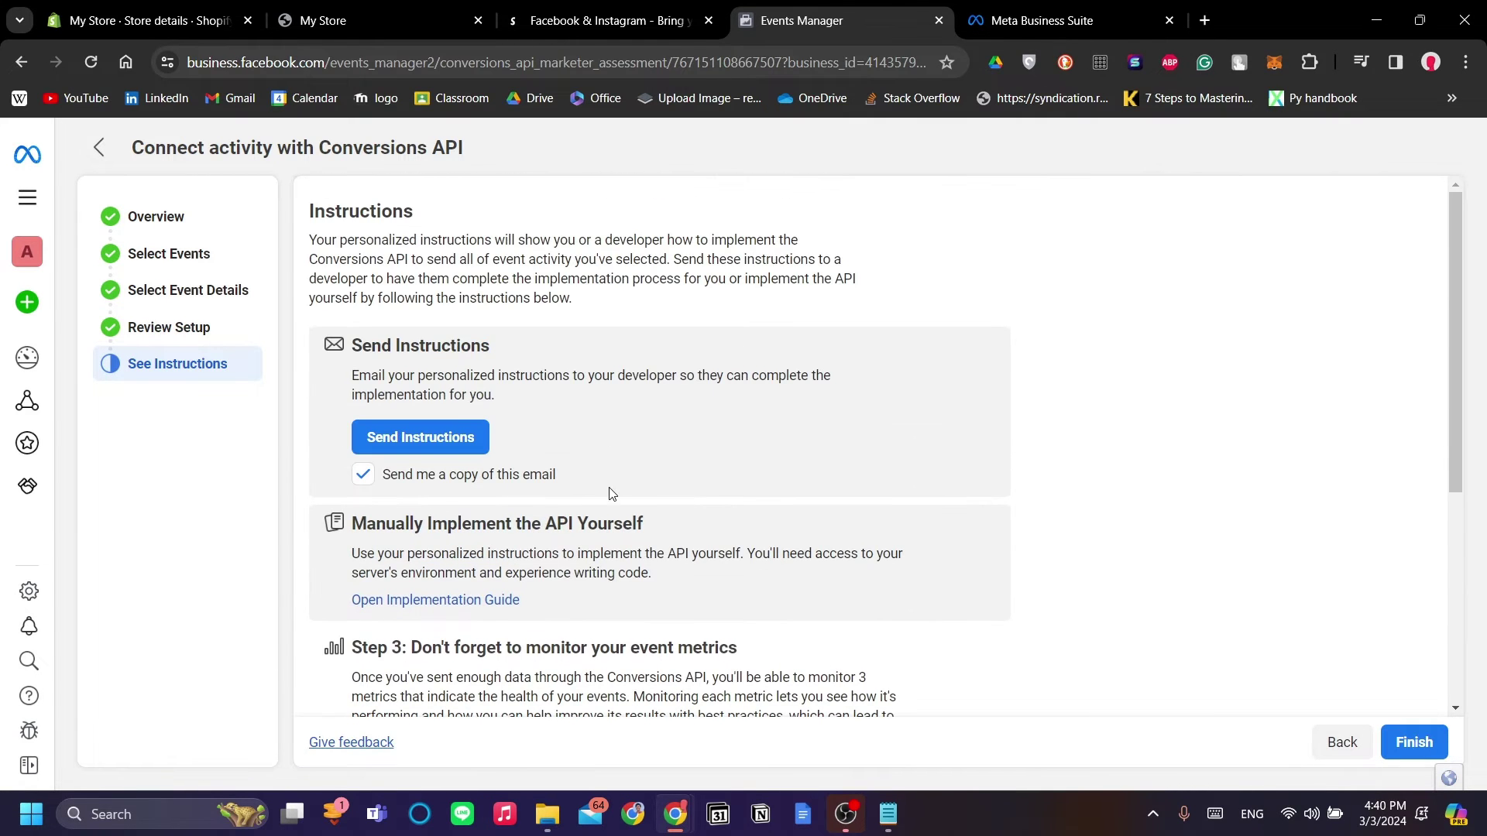
scroll(544, 460, down, 5)
click(1414, 742)
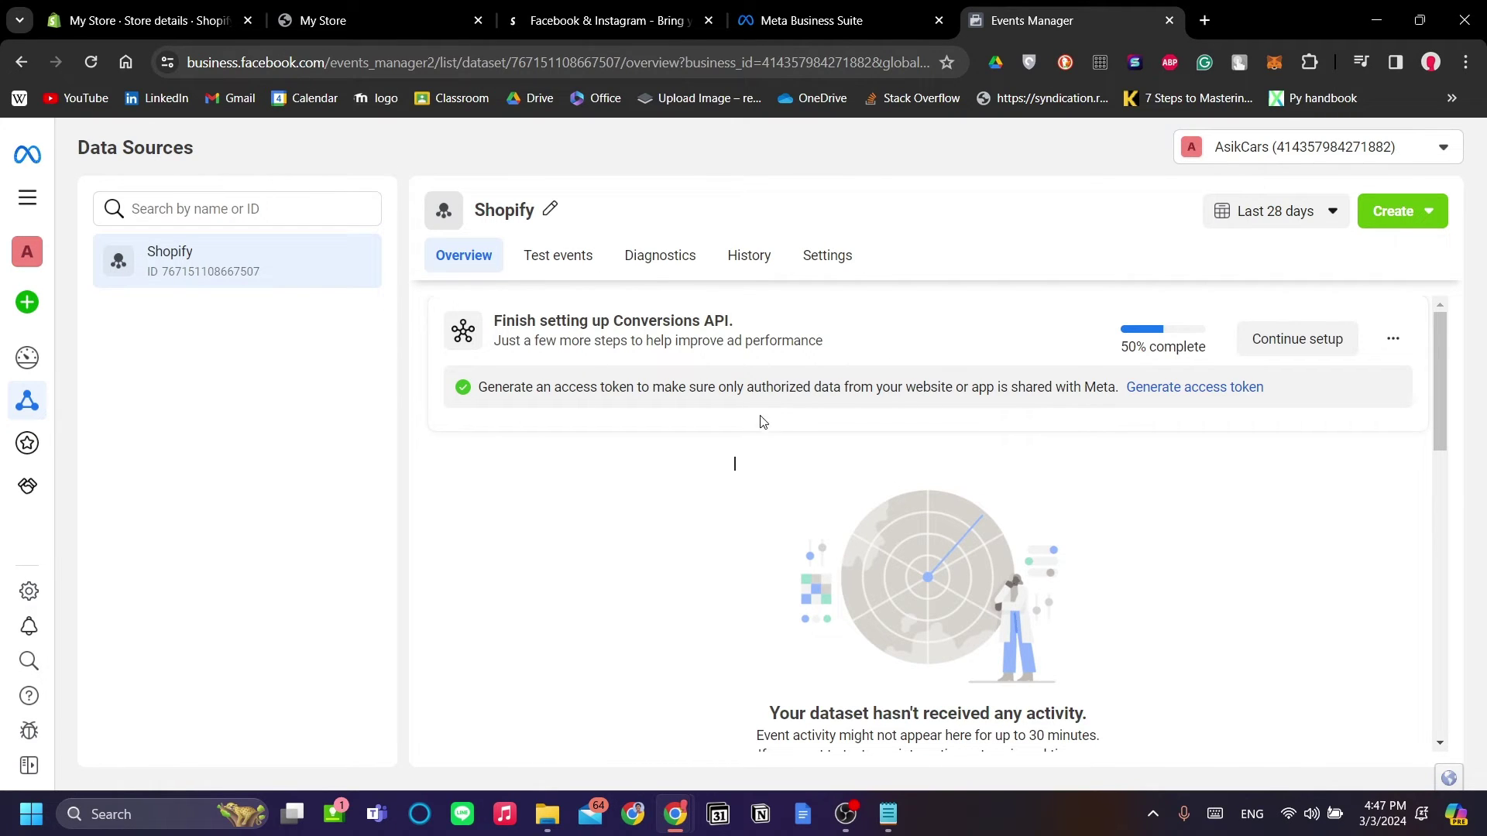
drag(454, 405, 1401, 291)
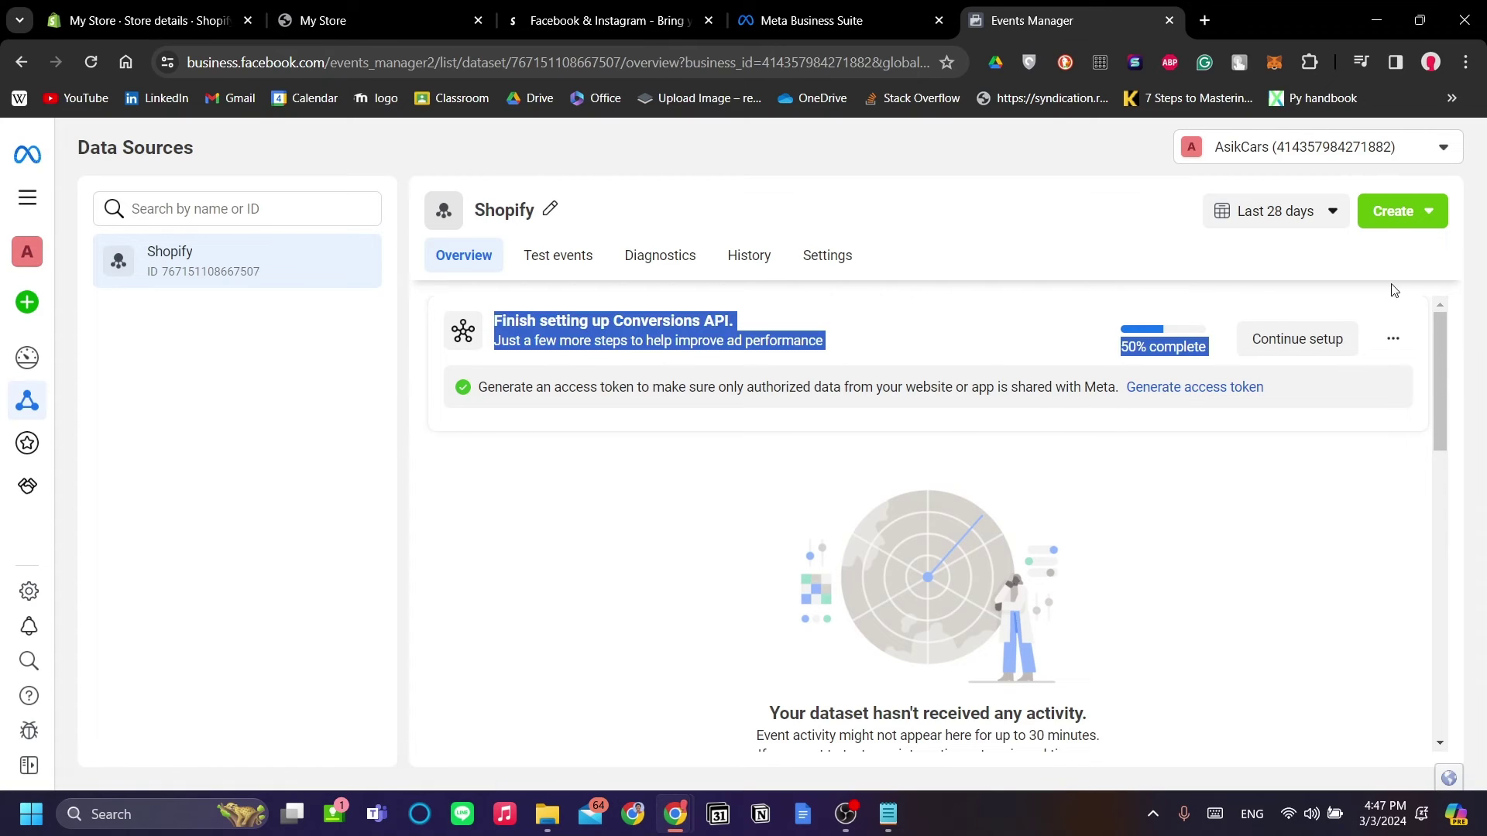
click(1239, 502)
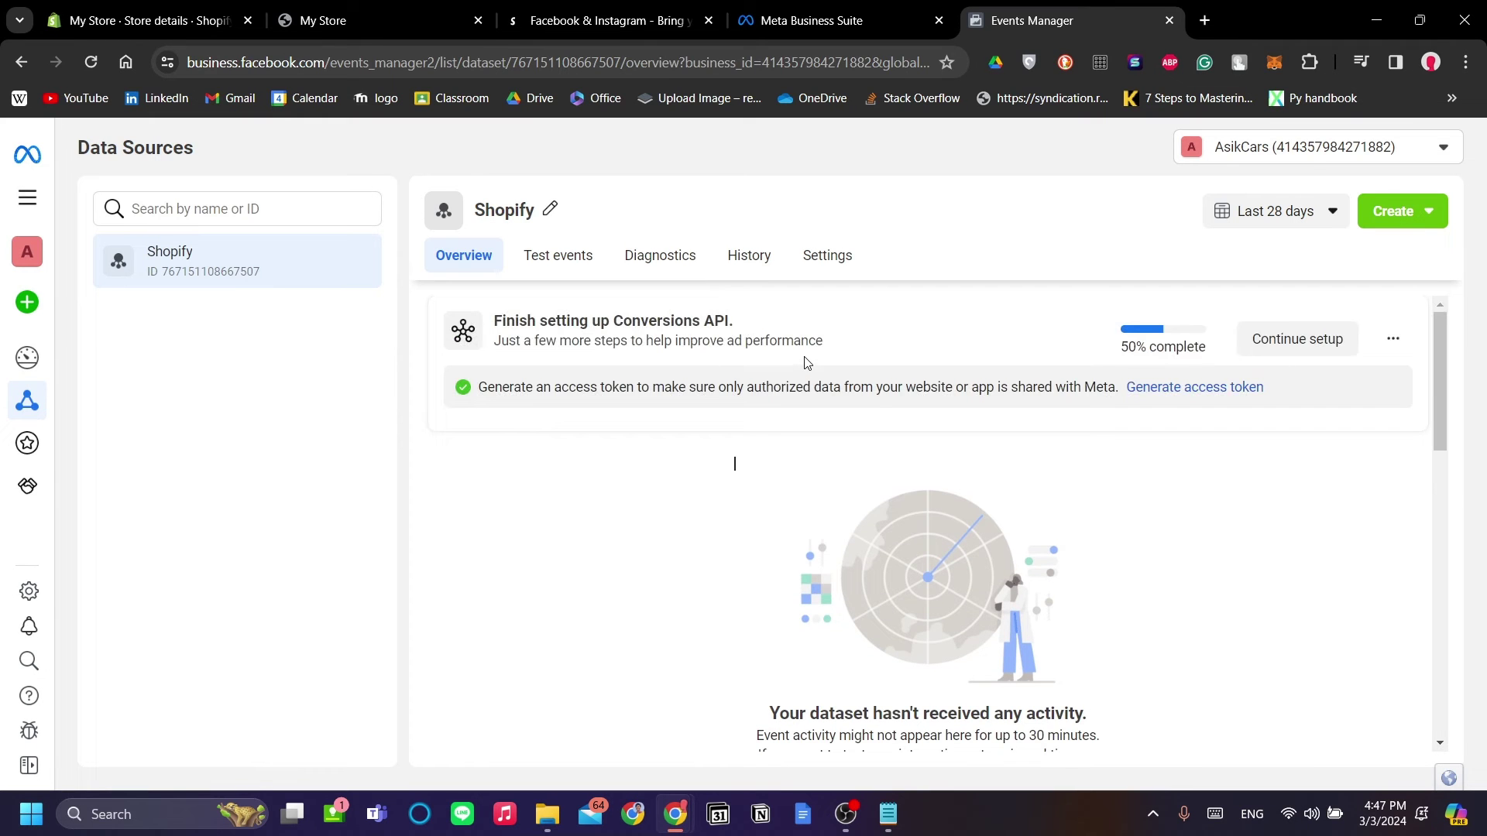
scroll(855, 391, down, 5)
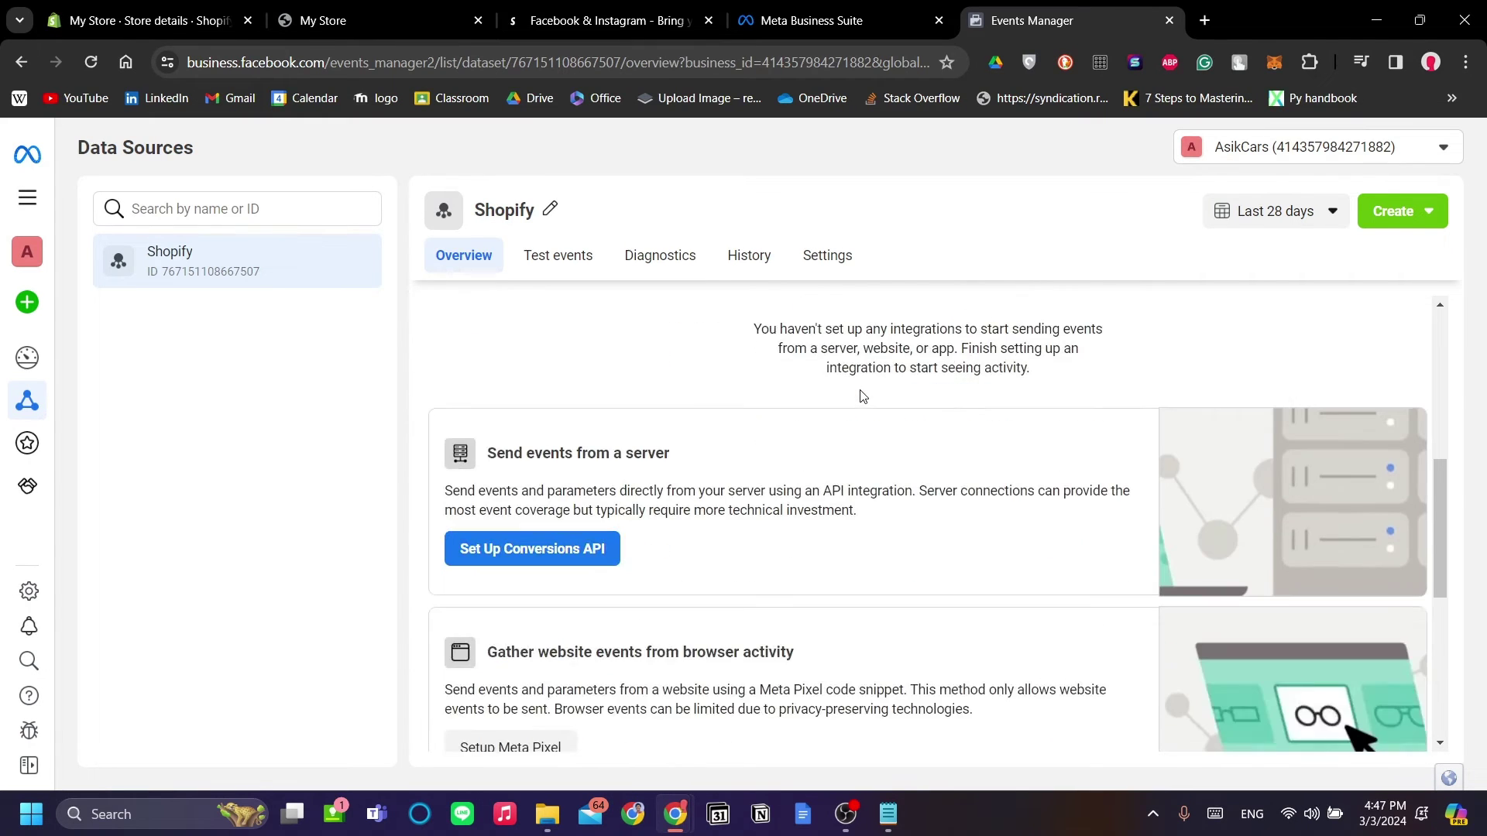
scroll(862, 396, down, 1)
scroll(840, 480, down, 1)
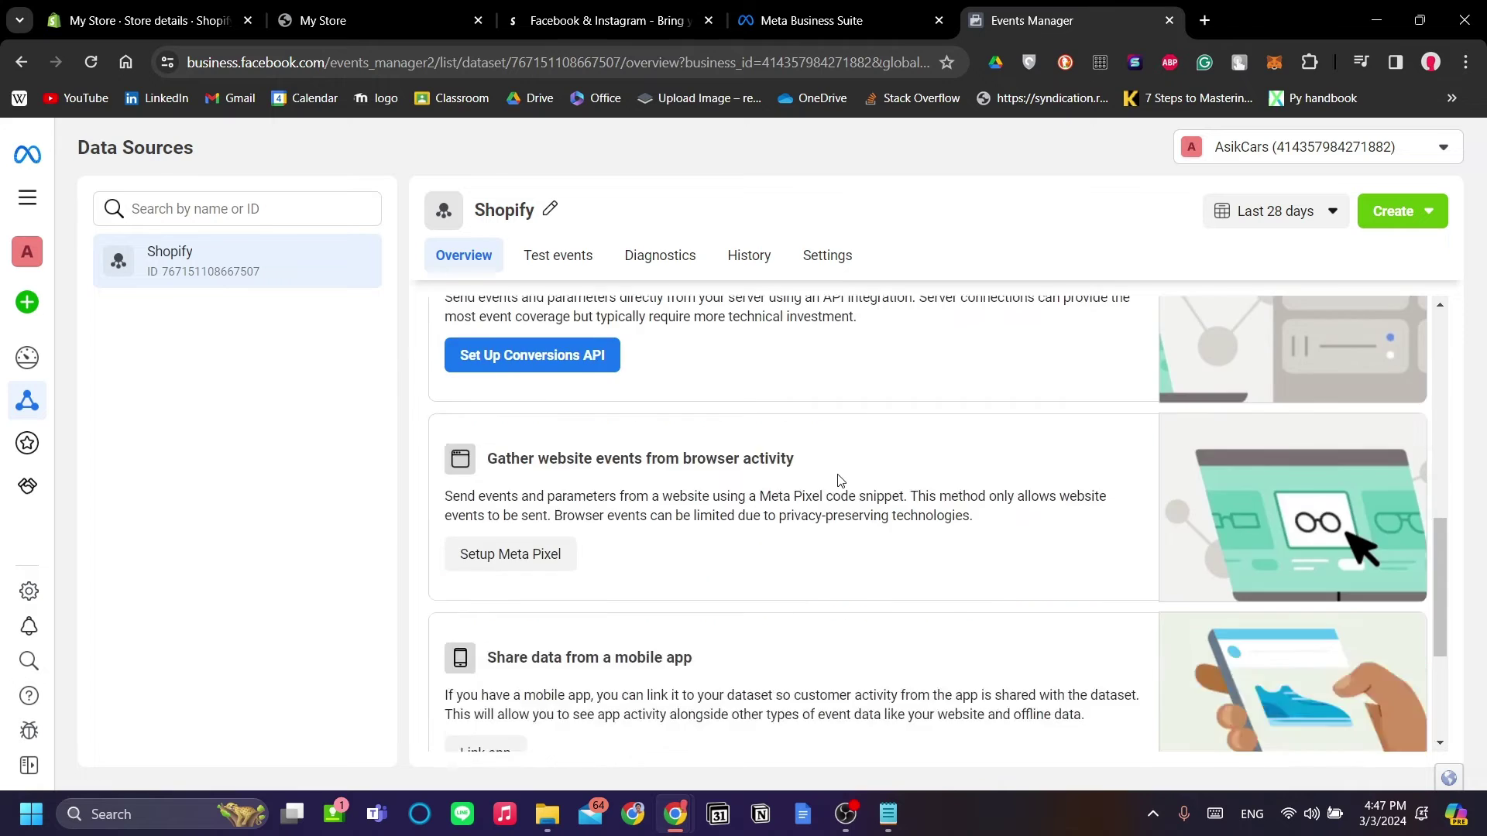
scroll(840, 480, up, 8)
scroll(840, 480, down, 3)
scroll(841, 481, up, 3)
scroll(840, 481, down, 8)
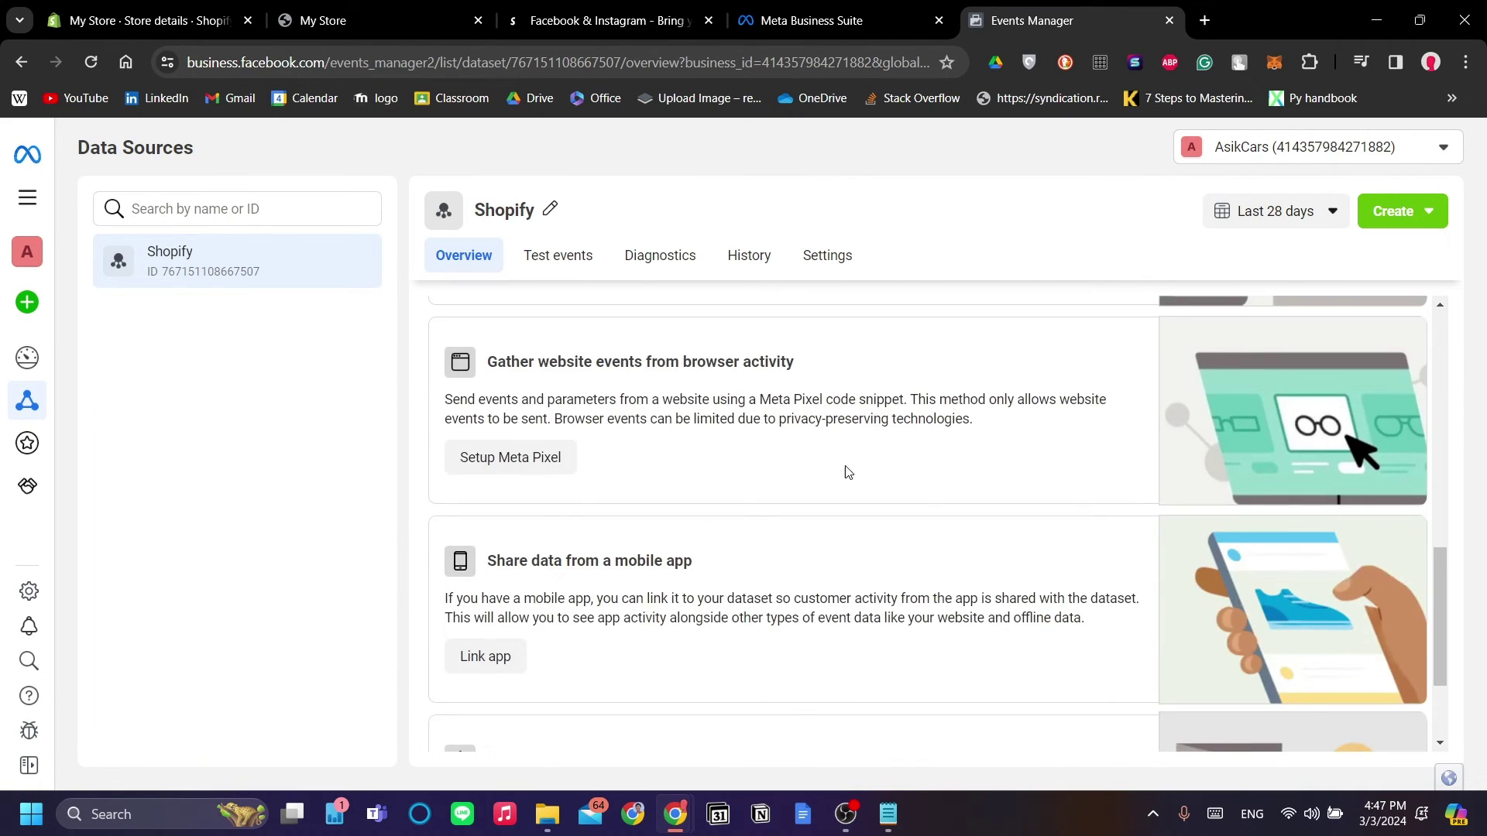
drag(485, 362, 748, 357)
click(810, 396)
Step: Start Meta Pixel setup, pick manual code installation, and copy the pixel base code
click(538, 475)
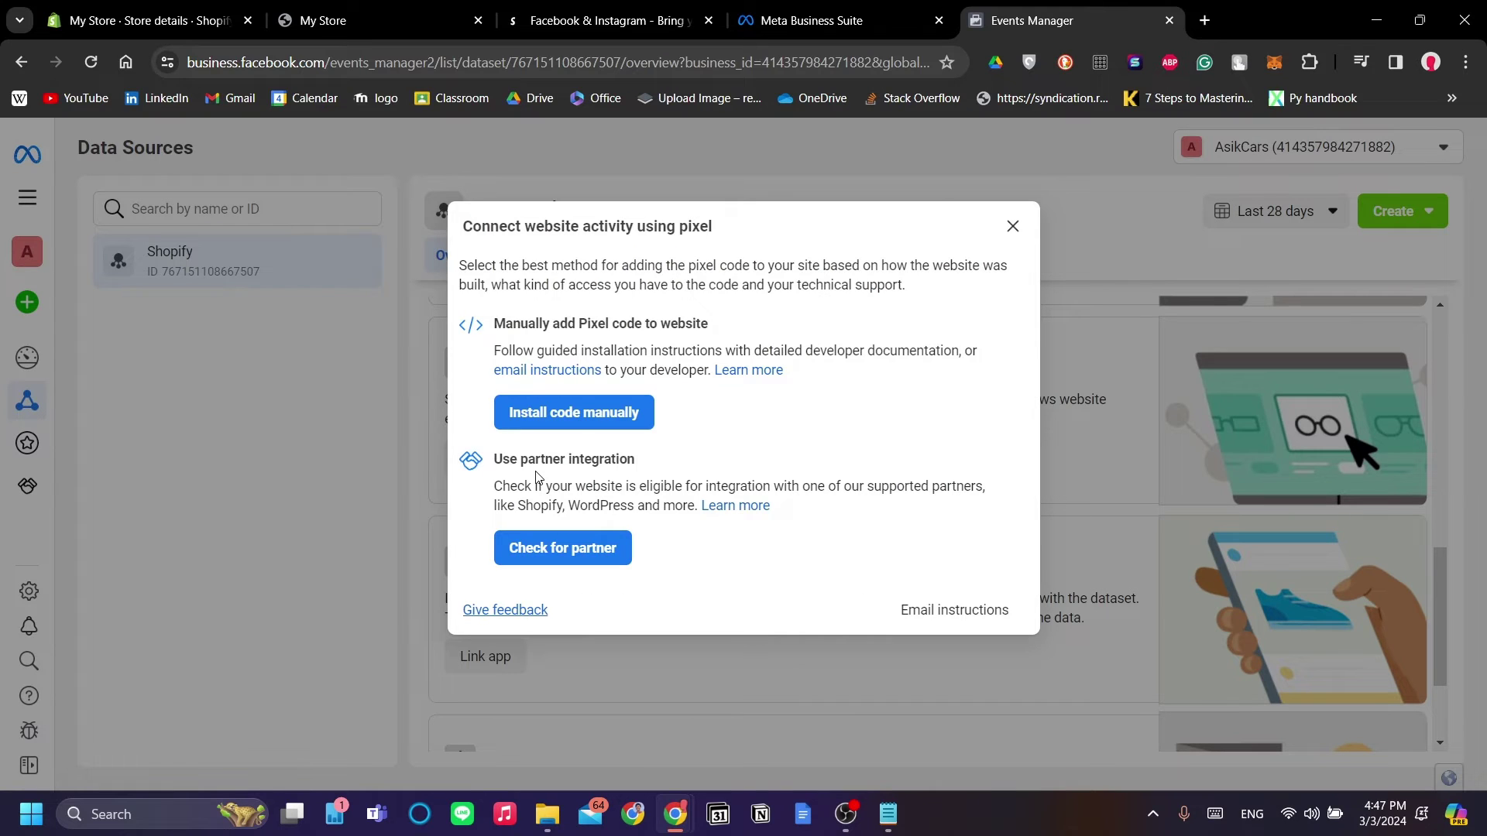
click(622, 419)
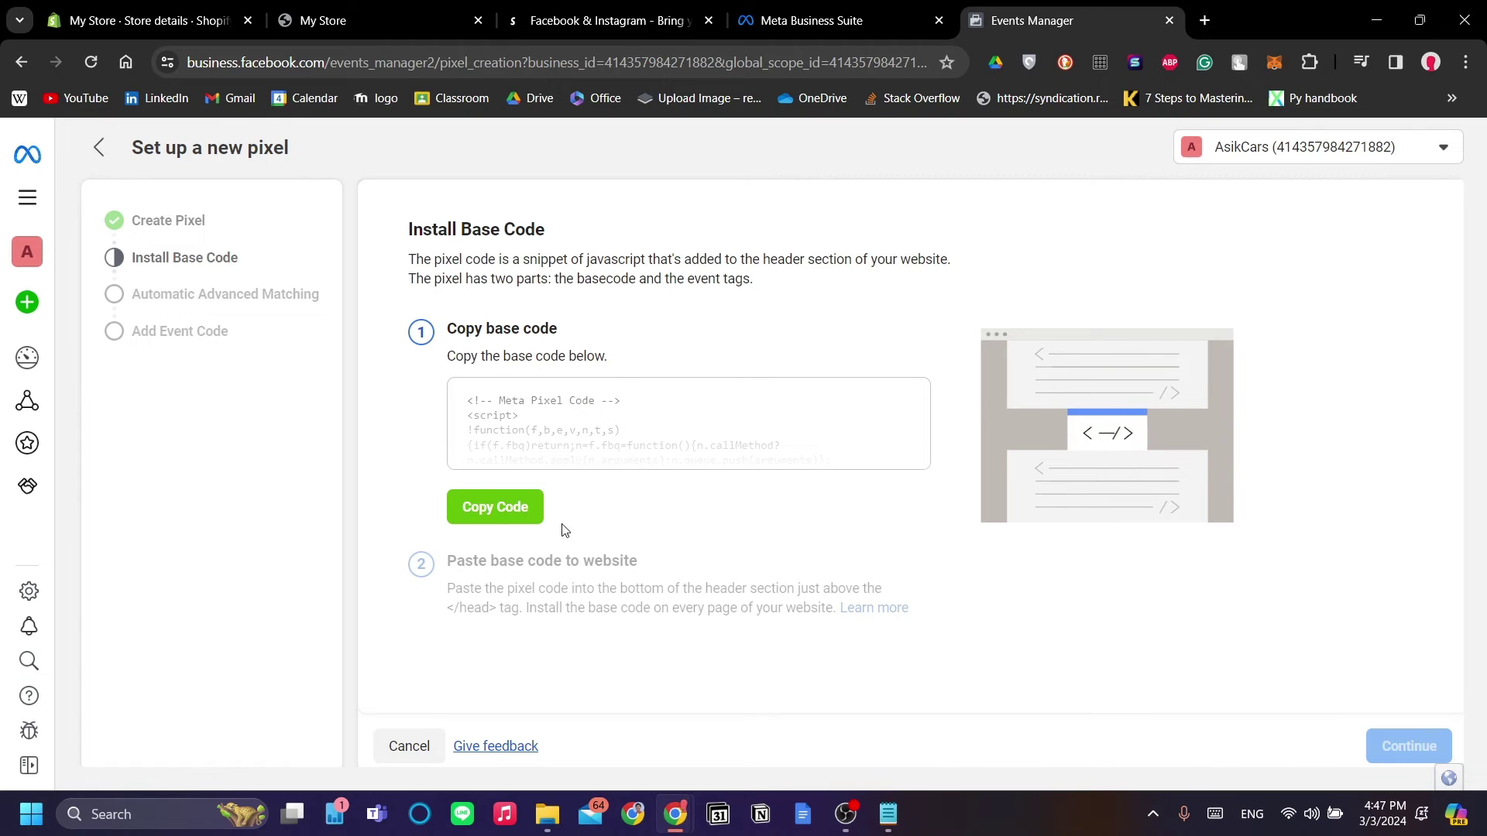
click(517, 508)
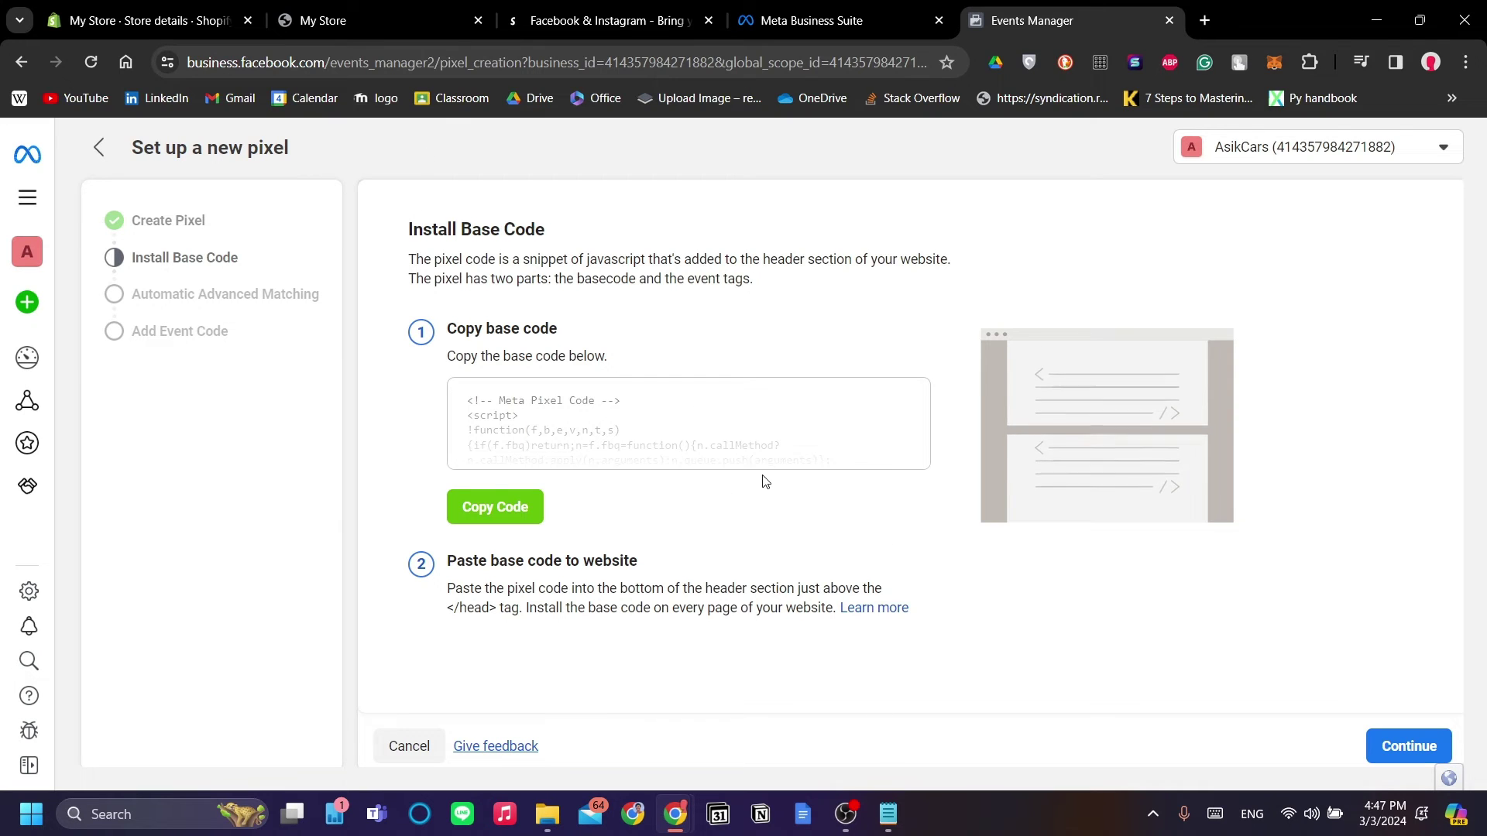
Step: Paste the copied Meta Pixel base code into a new Notepad note, then return to the browser
click(889, 815)
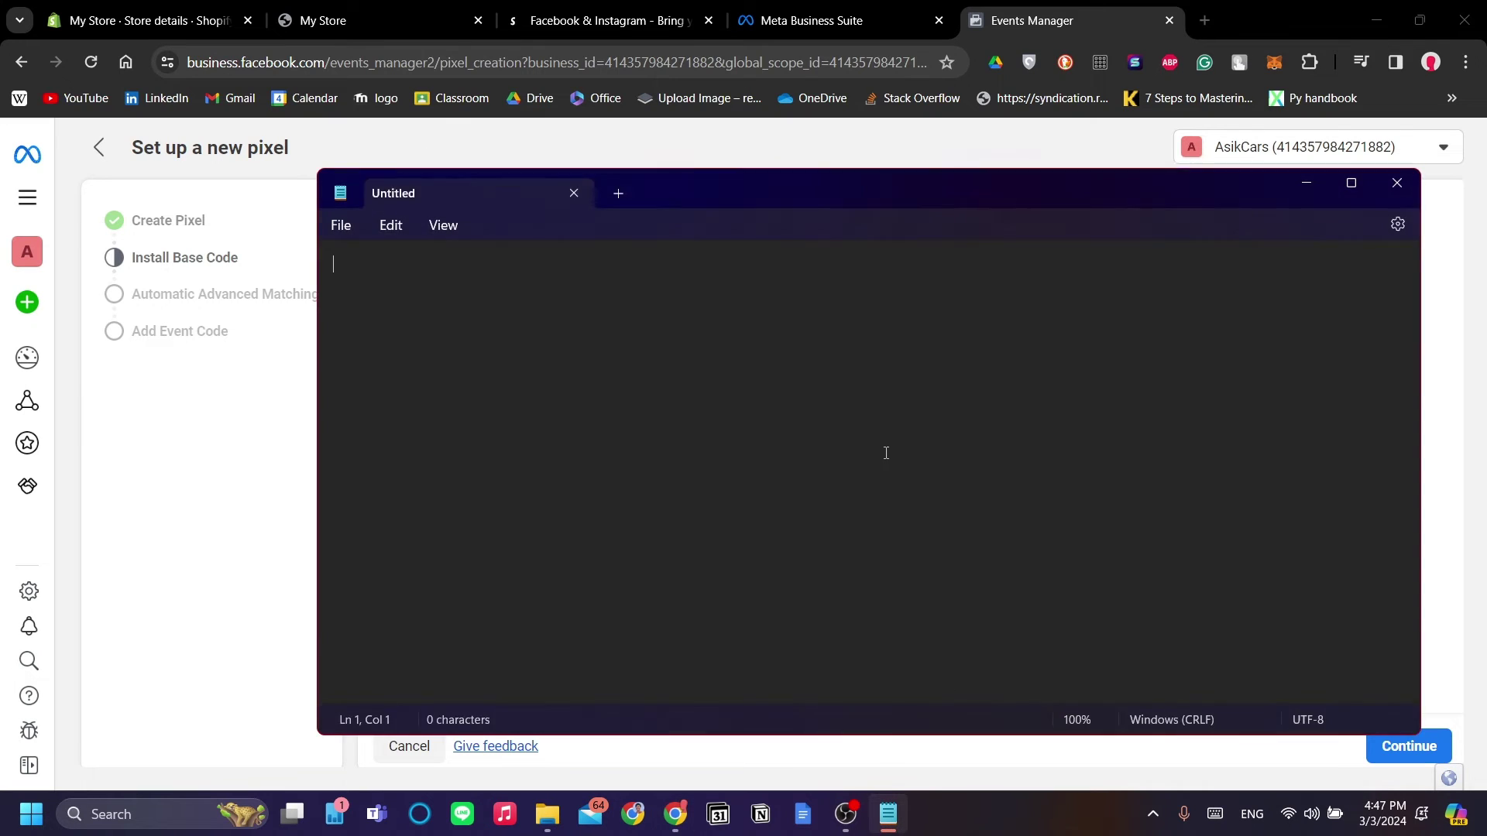
drag(626, 190, 946, 208)
key(ctrl+v)
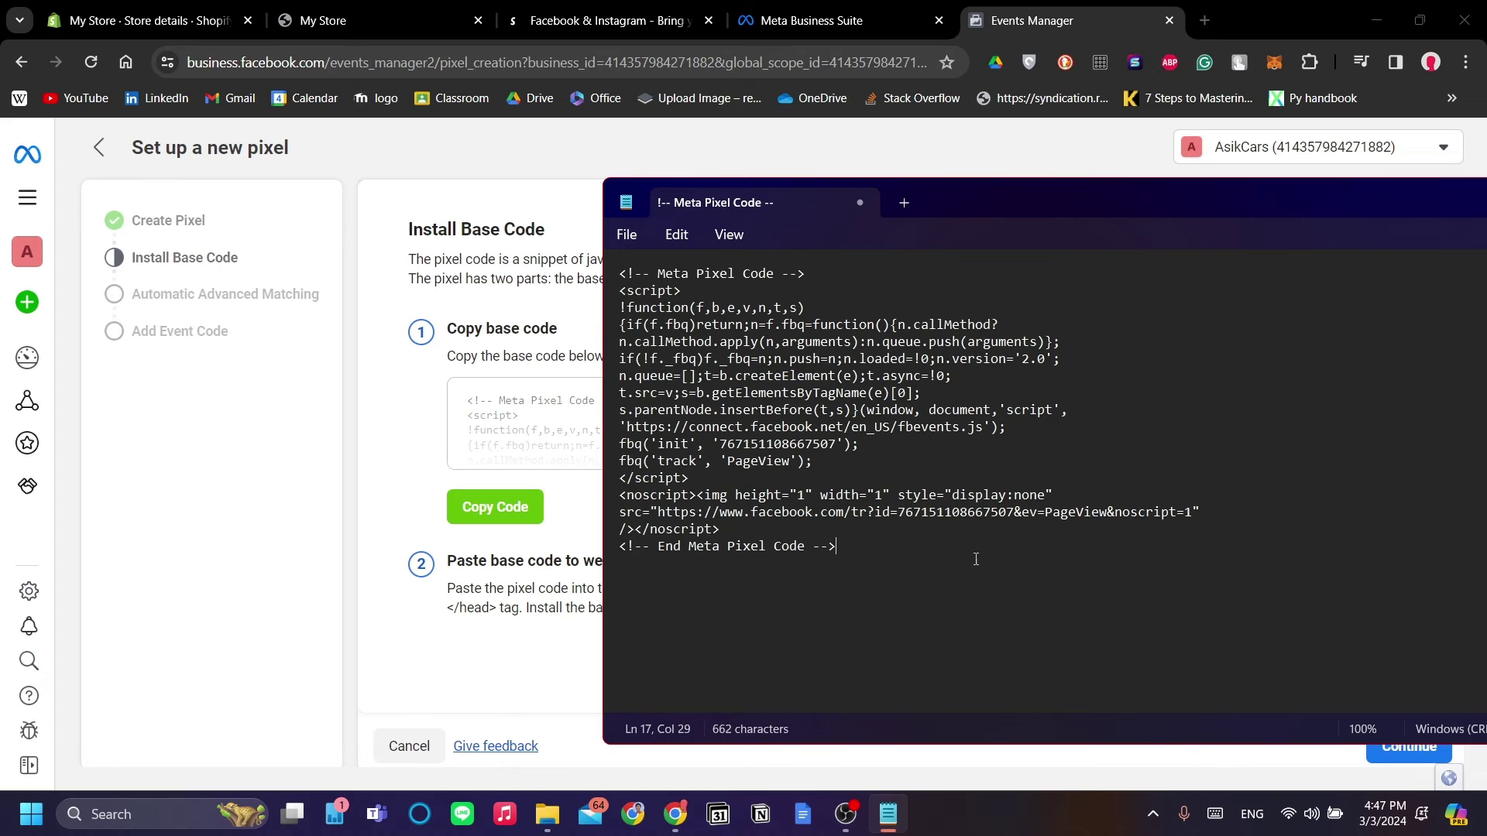
key(ctrl+a)
click(957, 550)
click(520, 301)
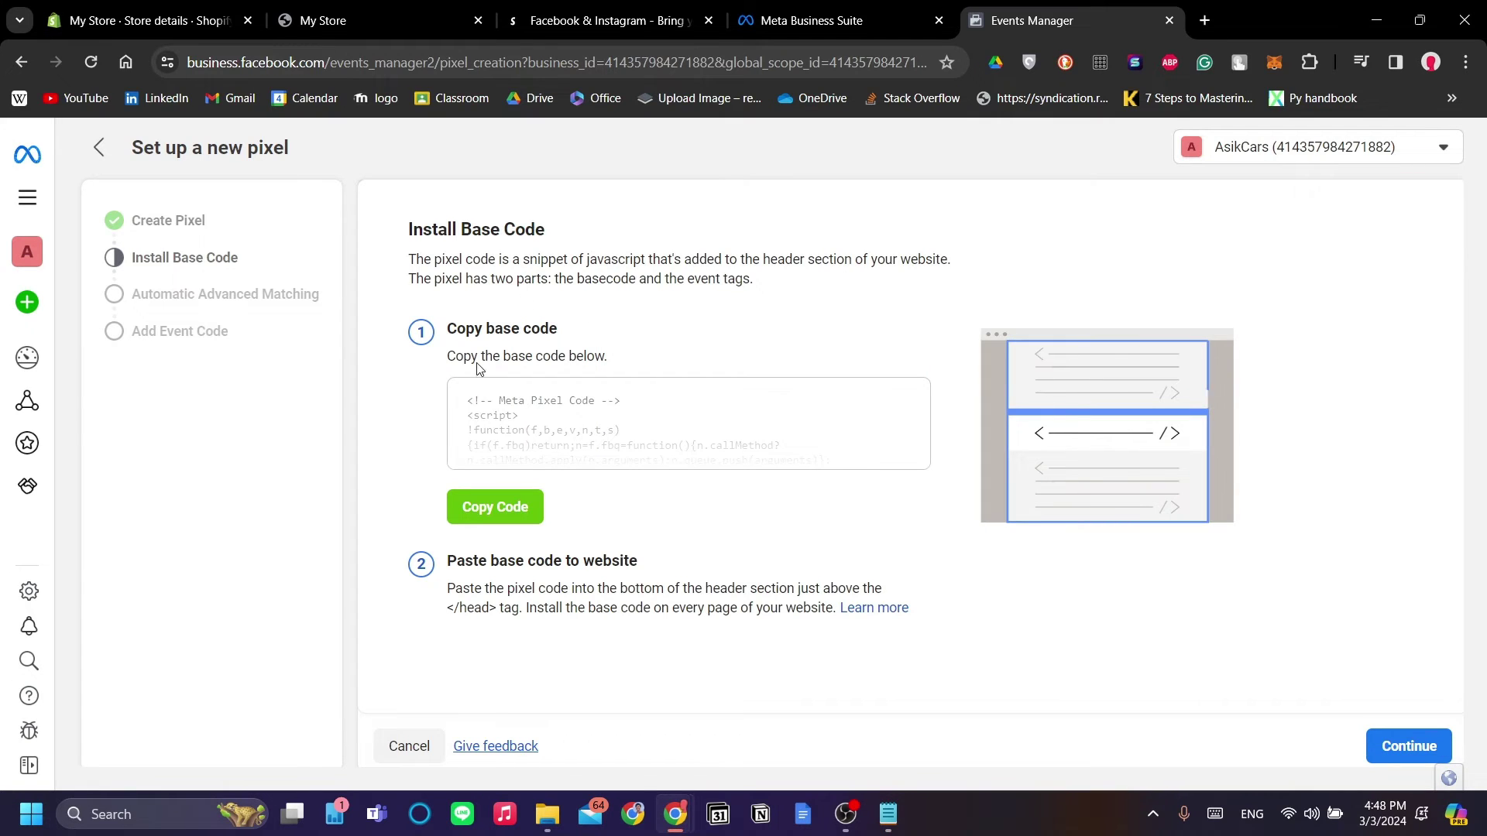
Step: In the Shopify tab, open Edit code for the Dawn theme from Online Store > Themes
click(147, 20)
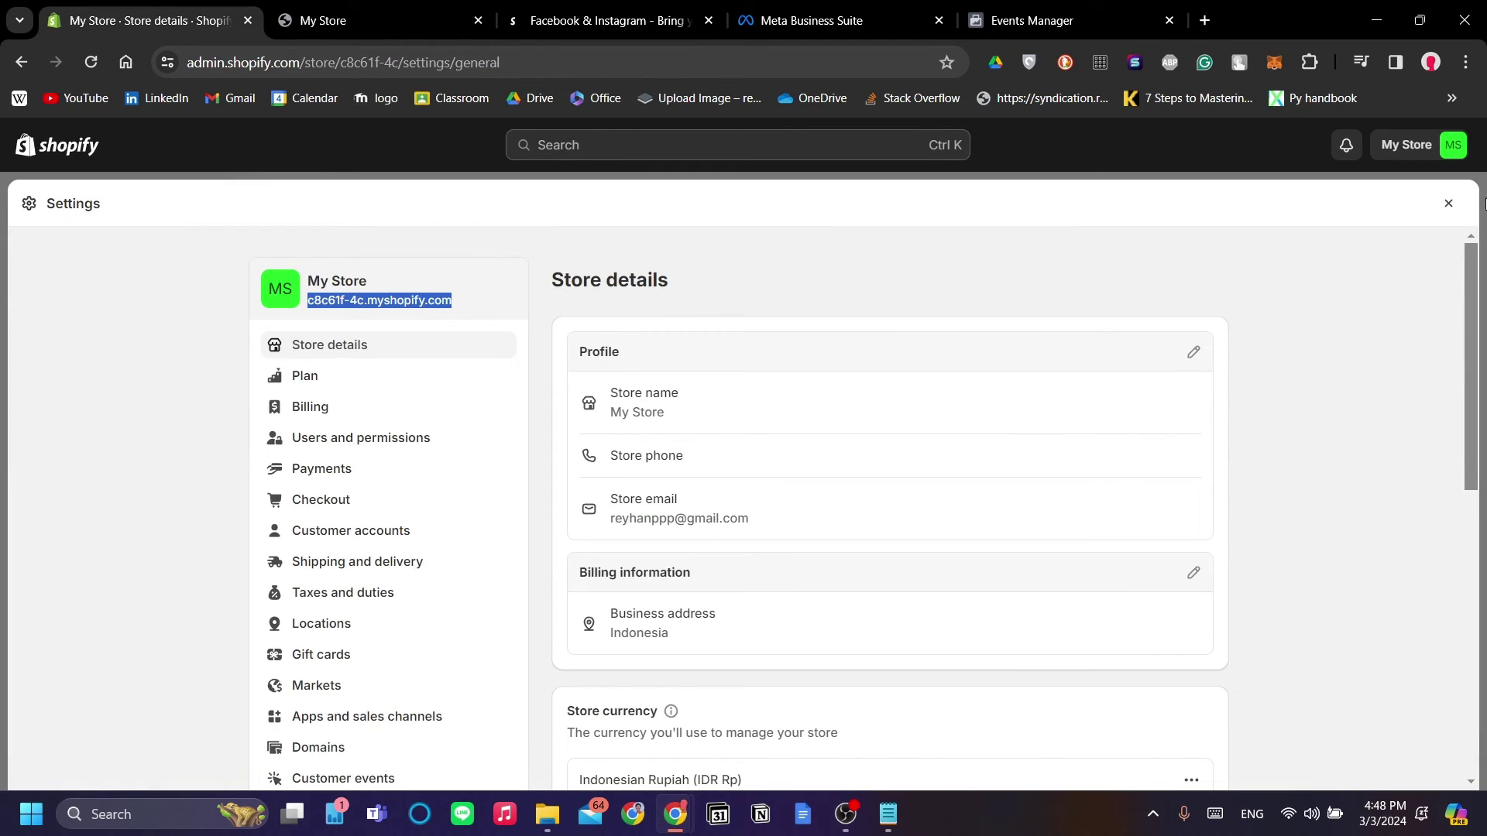
click(1448, 203)
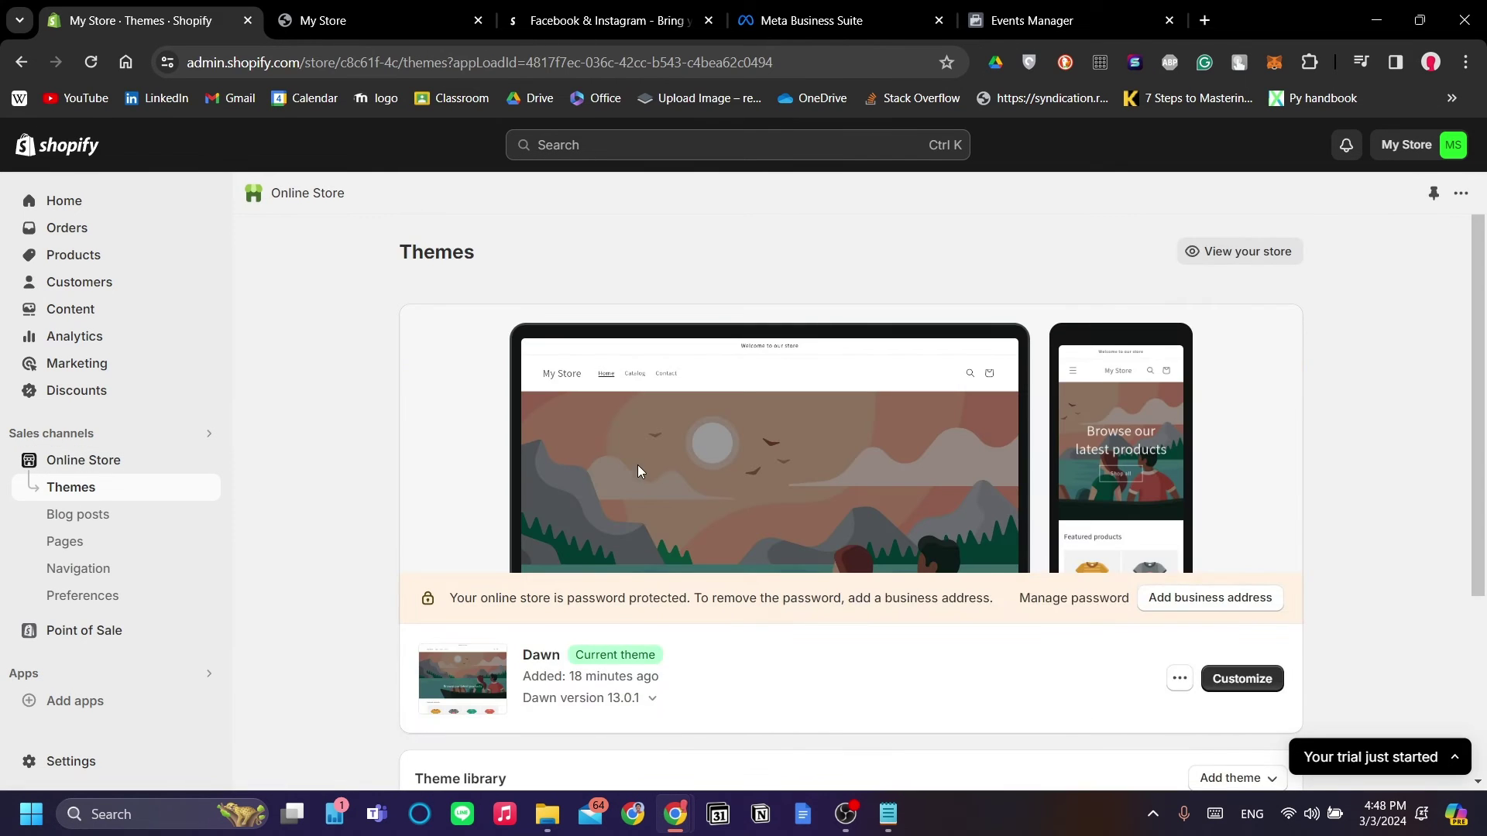
scroll(1045, 558, down, 2)
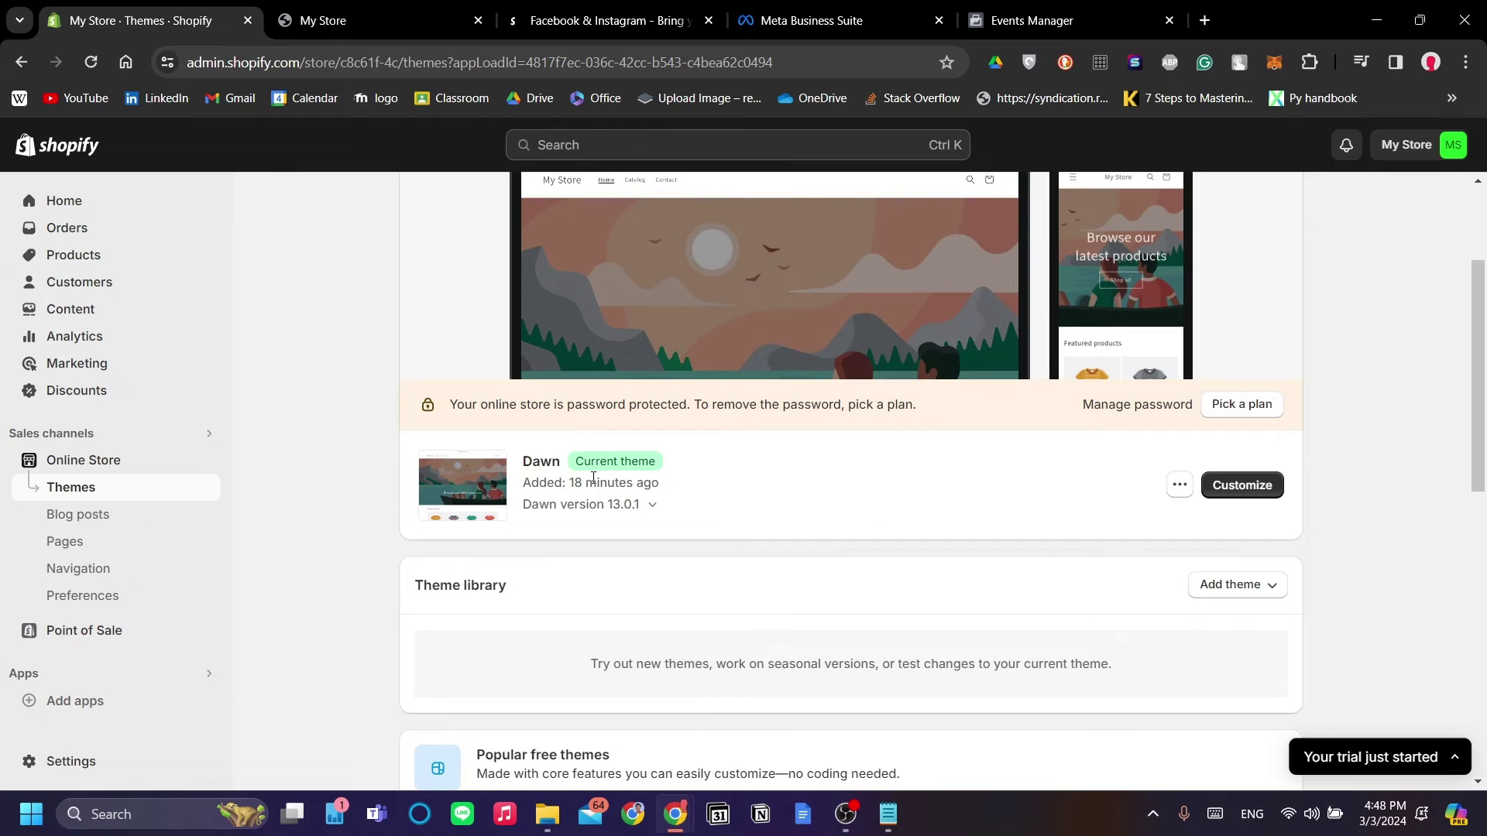
key(alt+Left)
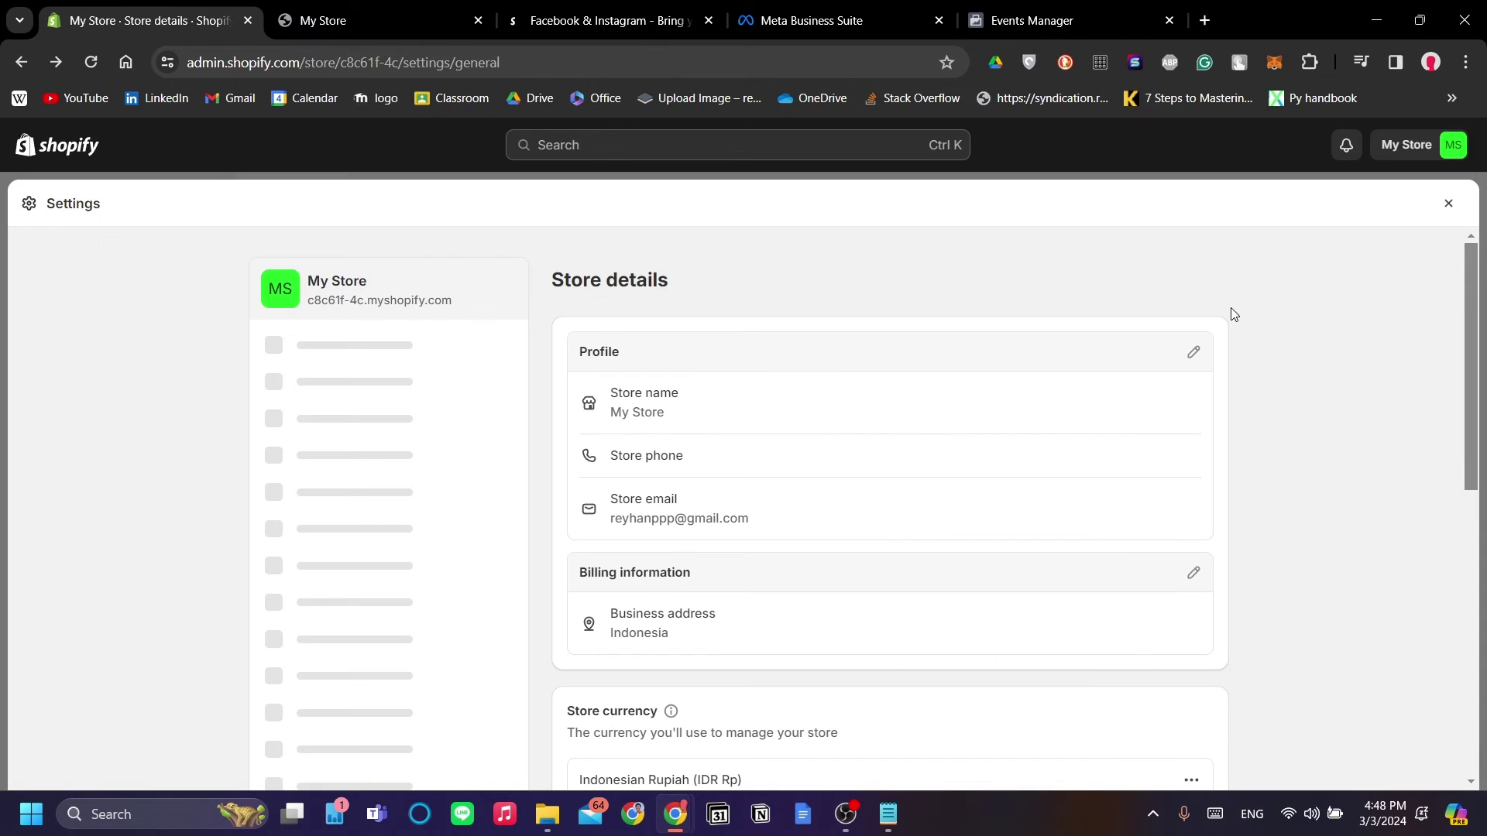
click(1447, 204)
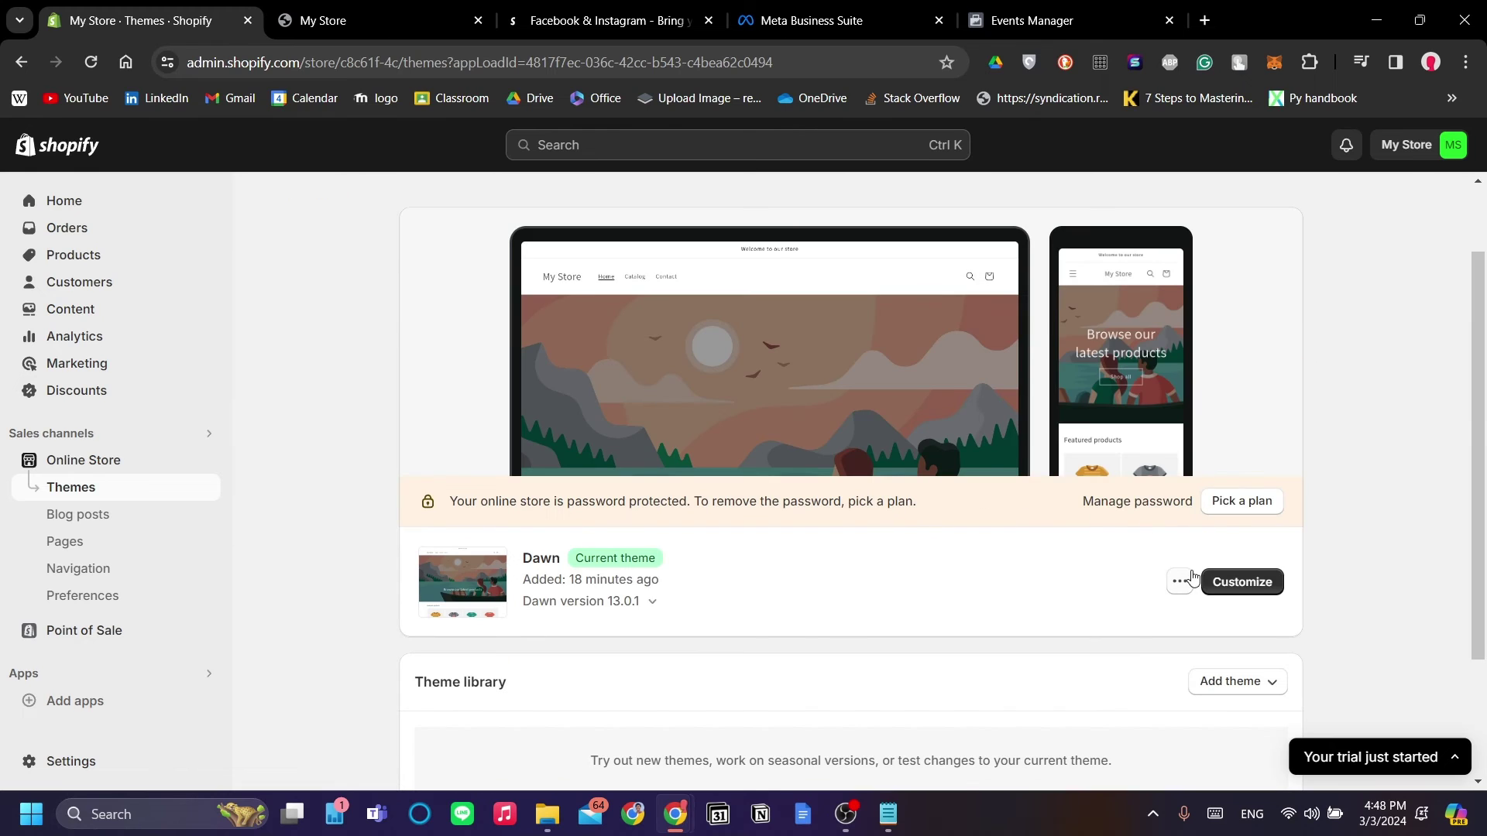
click(1179, 582)
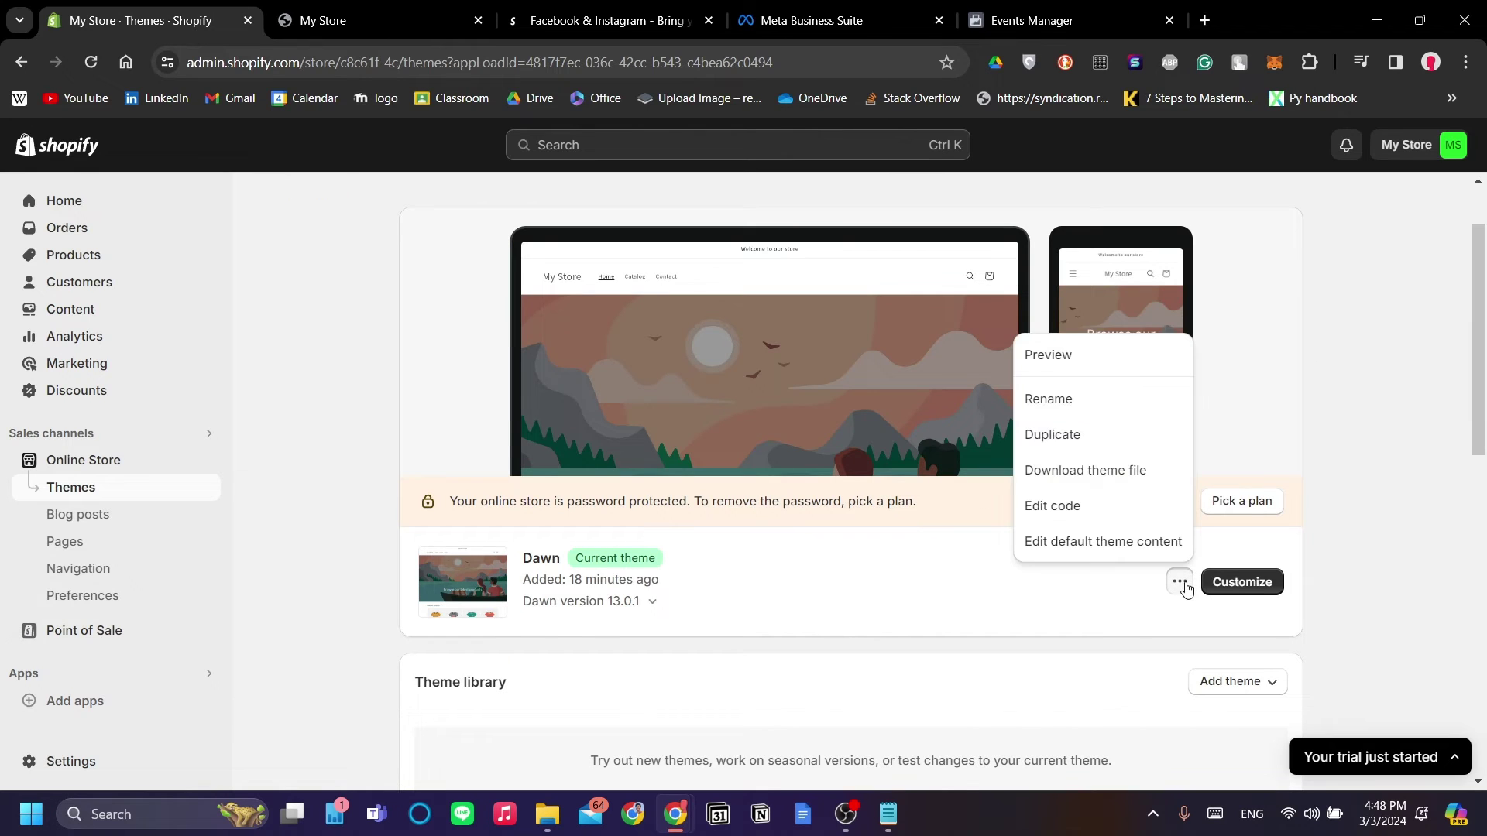
click(1125, 514)
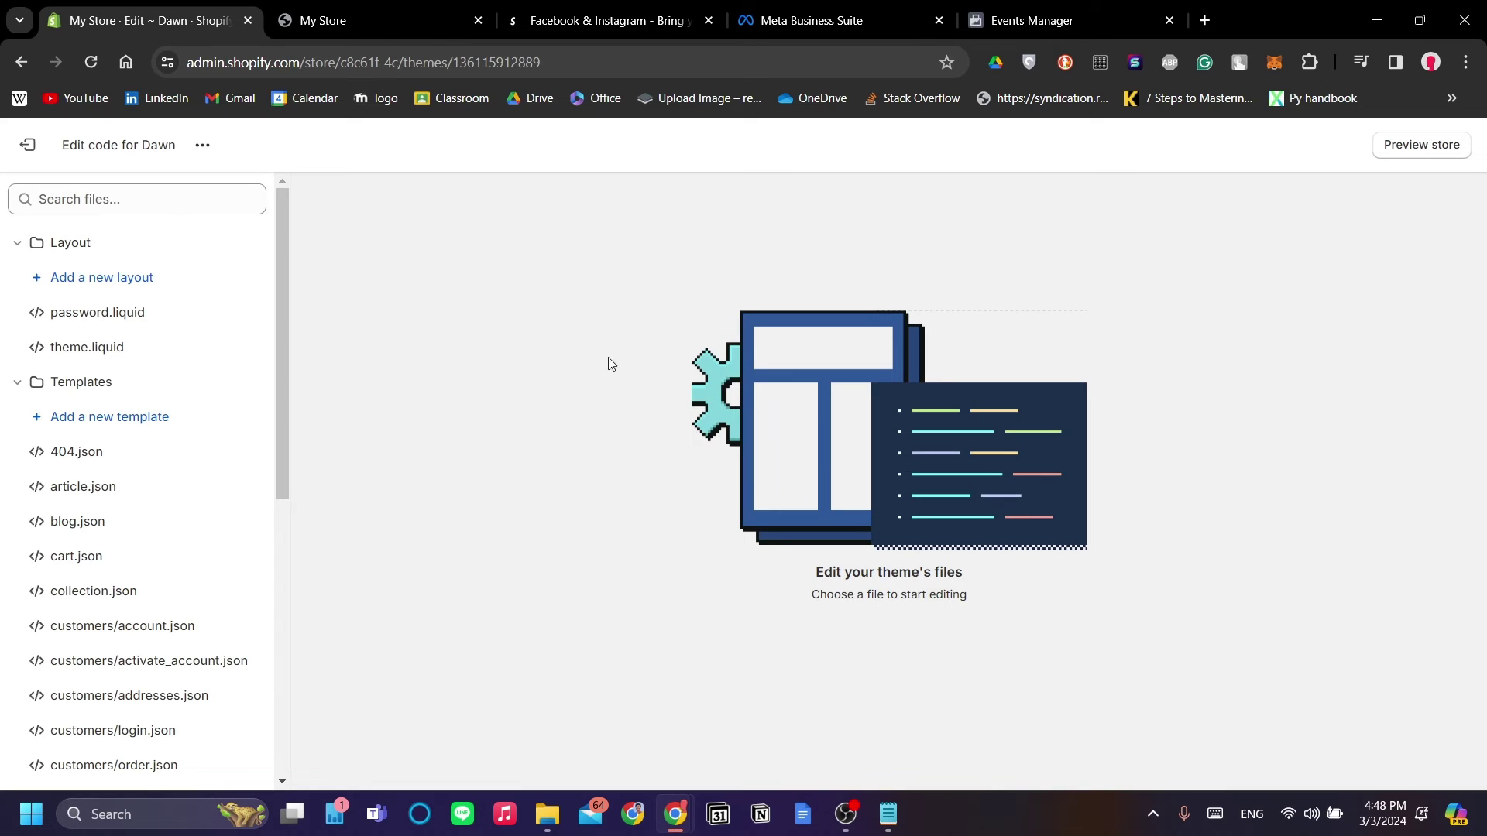
Step: Open the Dawn theme's theme.liquid layout file in the code editor
click(904, 802)
click(887, 826)
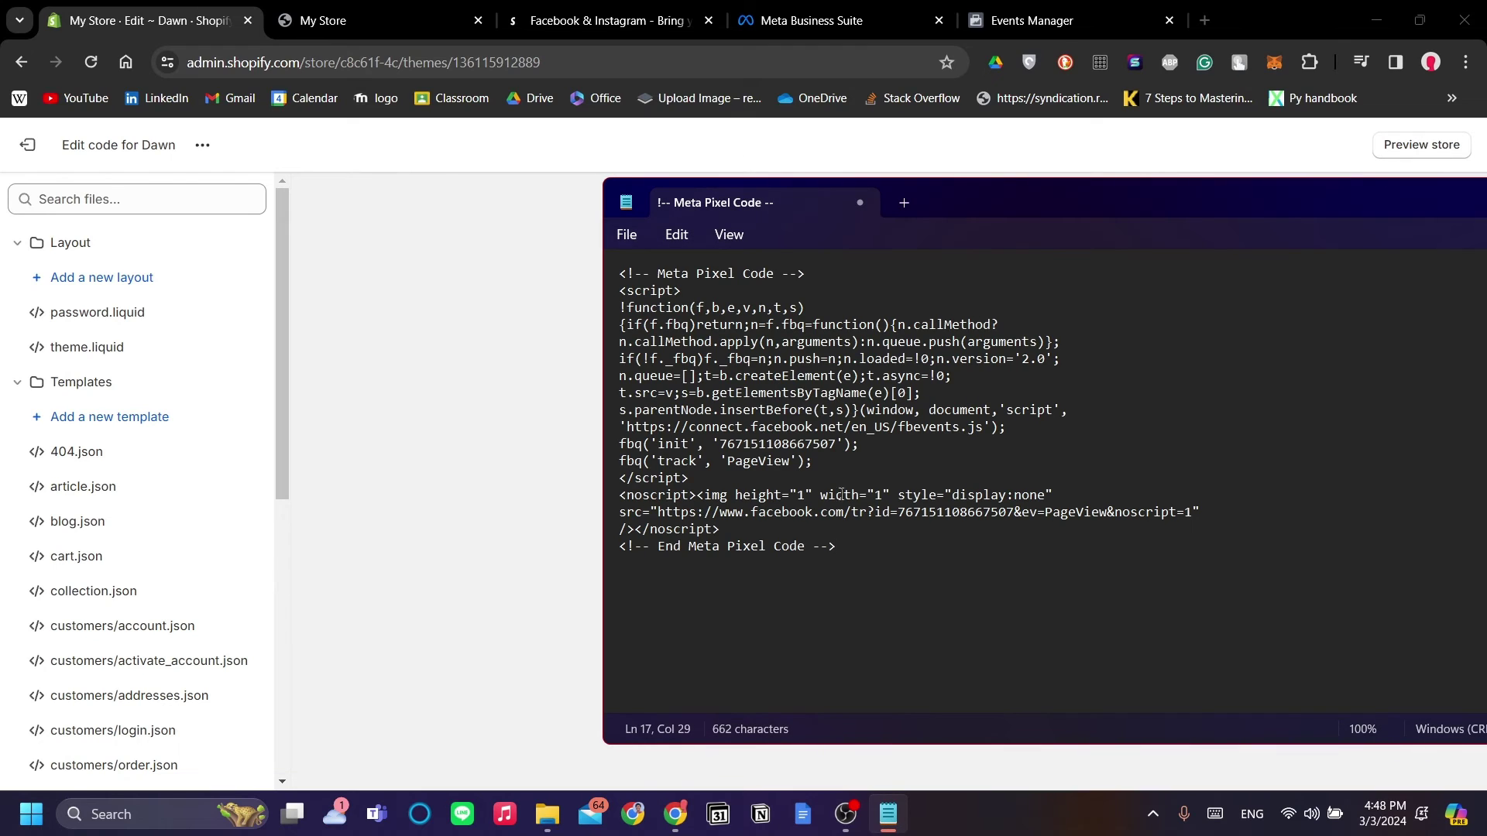
click(889, 814)
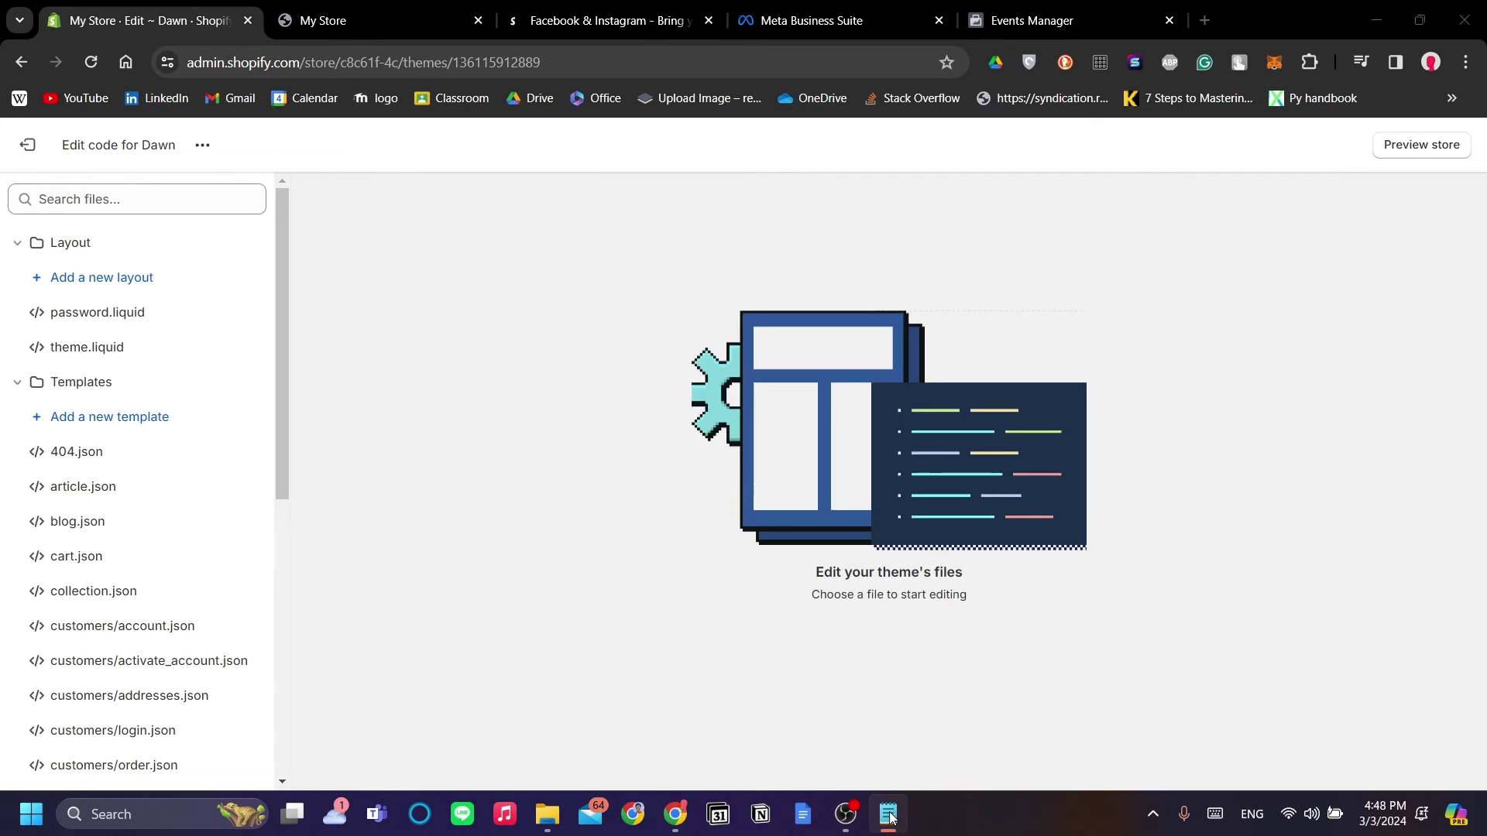
click(113, 364)
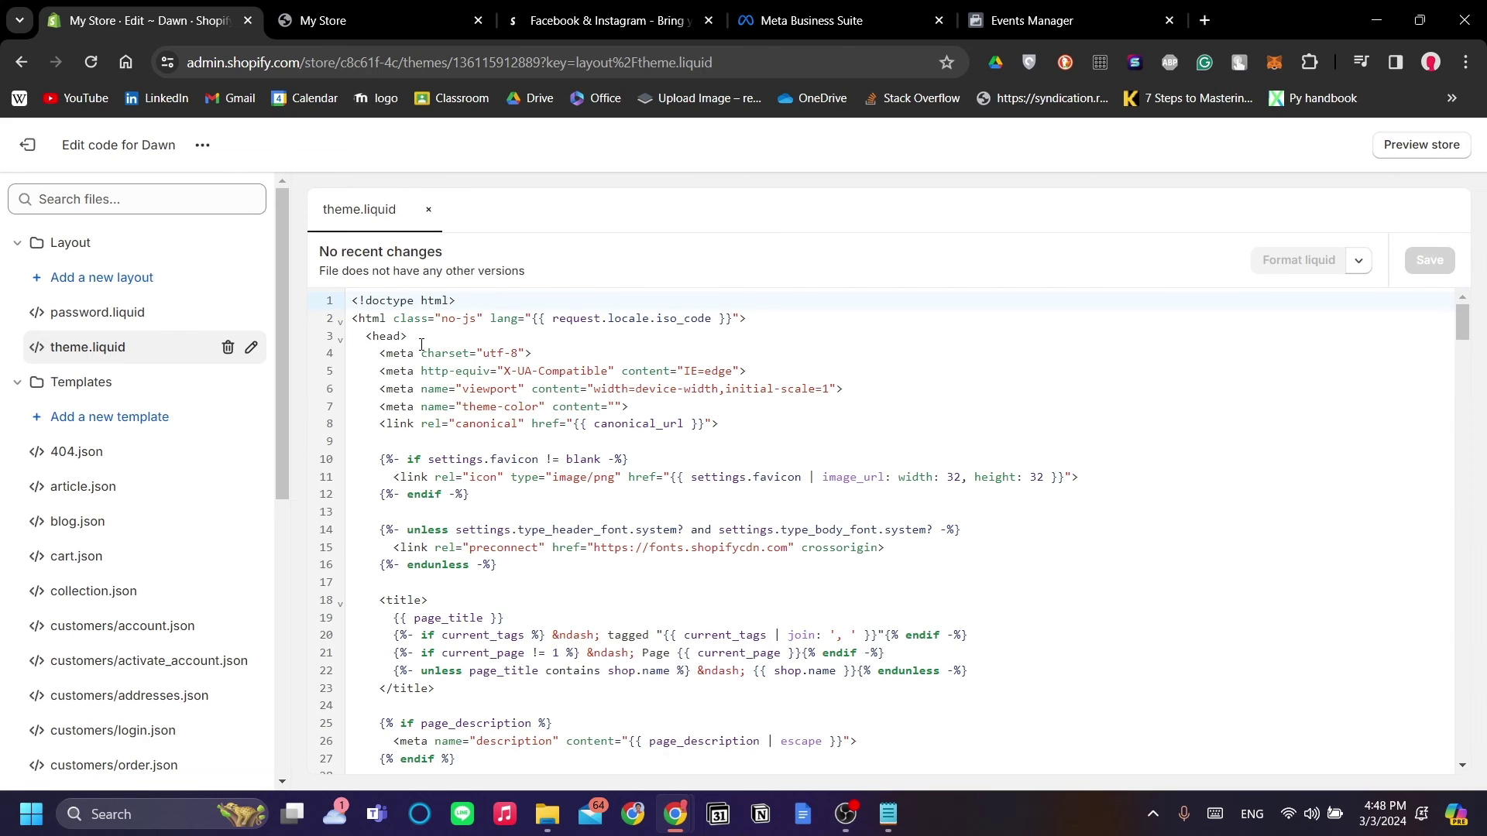
Step: Paste the Meta Pixel base code on a new line after <head> and save theme.liquid
click(422, 343)
key(Return)
key(ctrl+v)
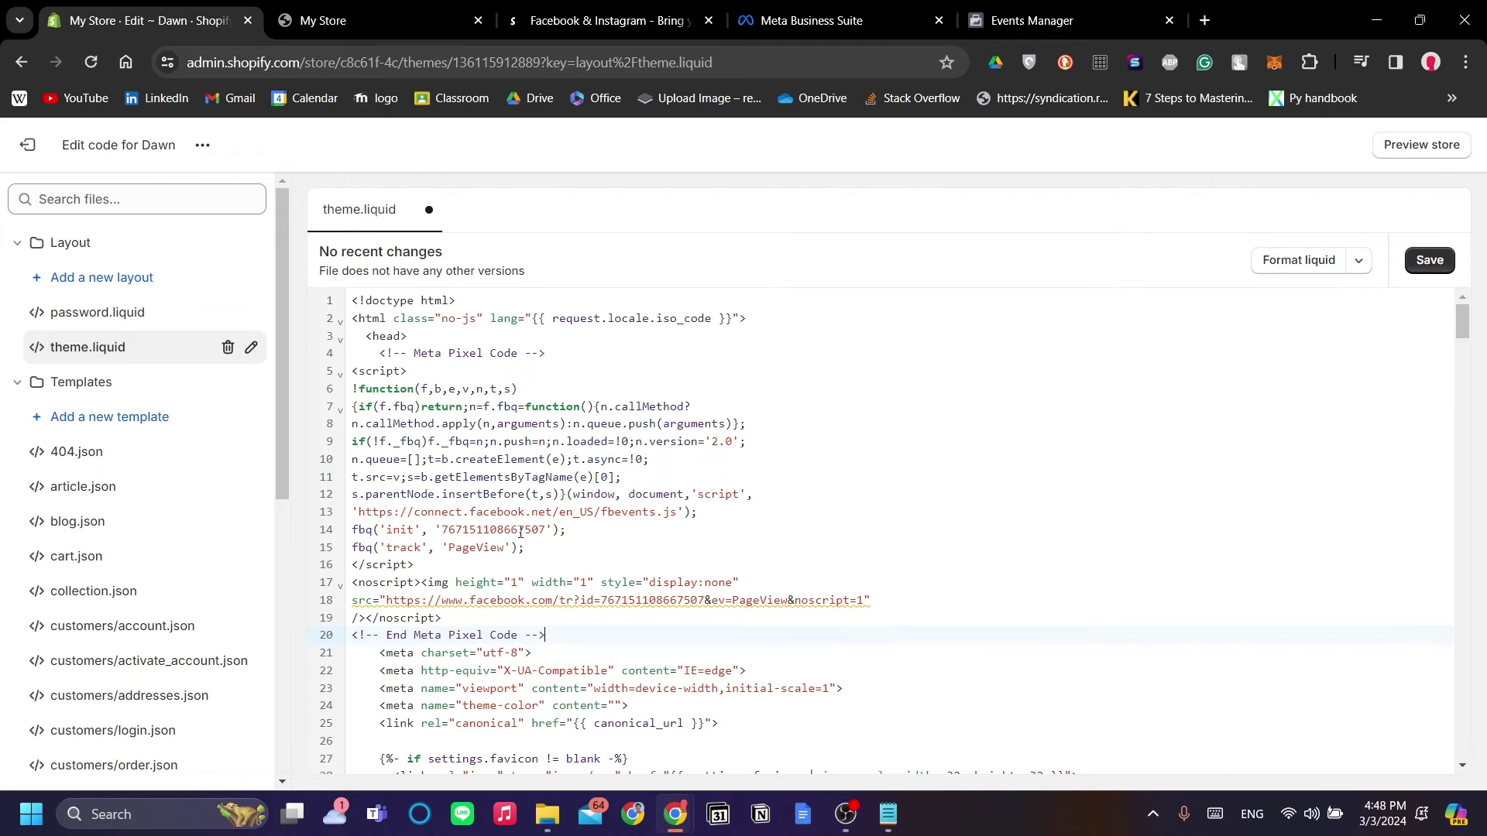
click(368, 336)
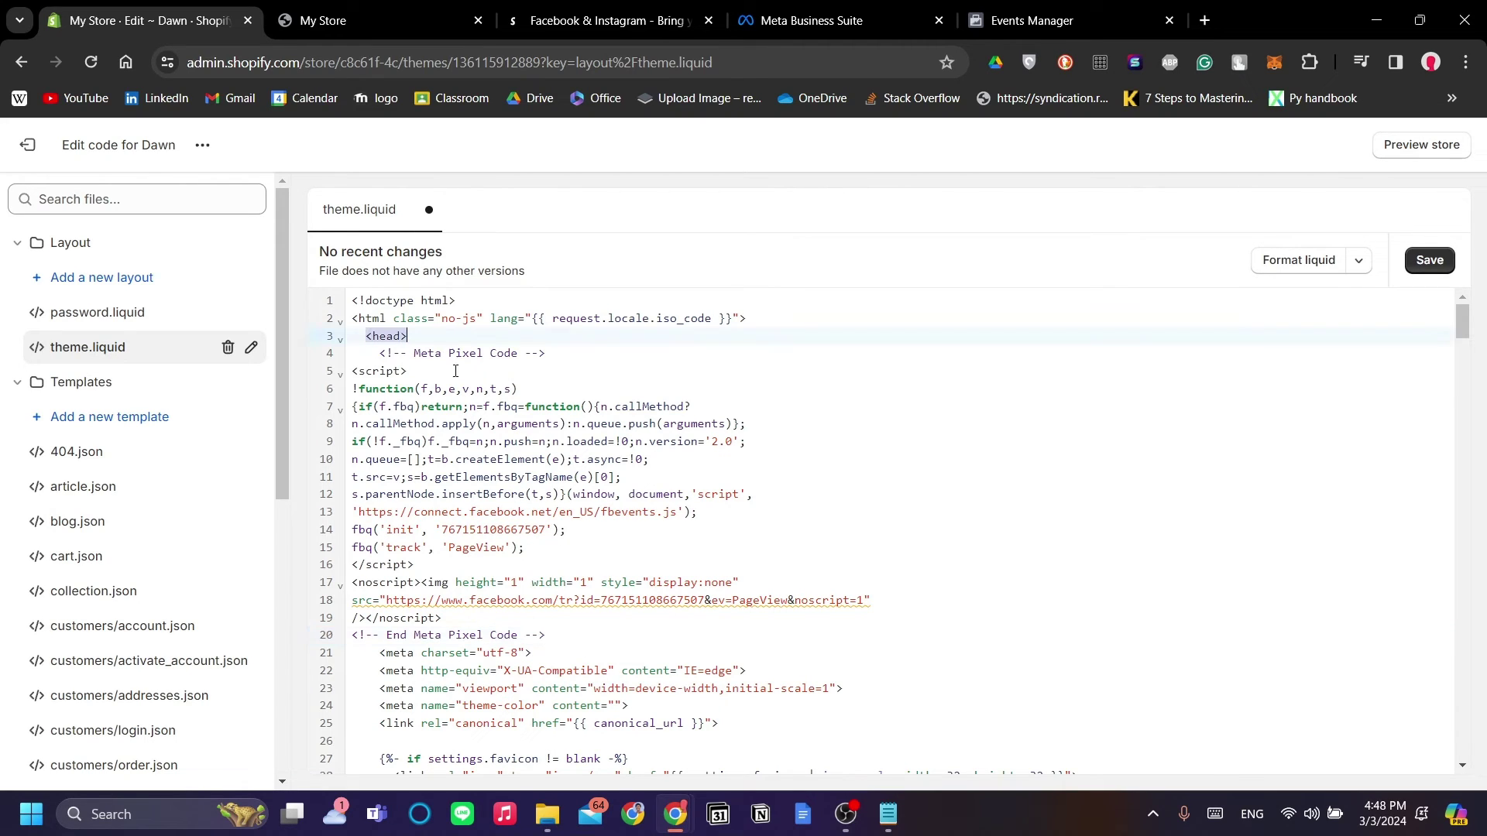
key(Down)
key(Down)
click(778, 545)
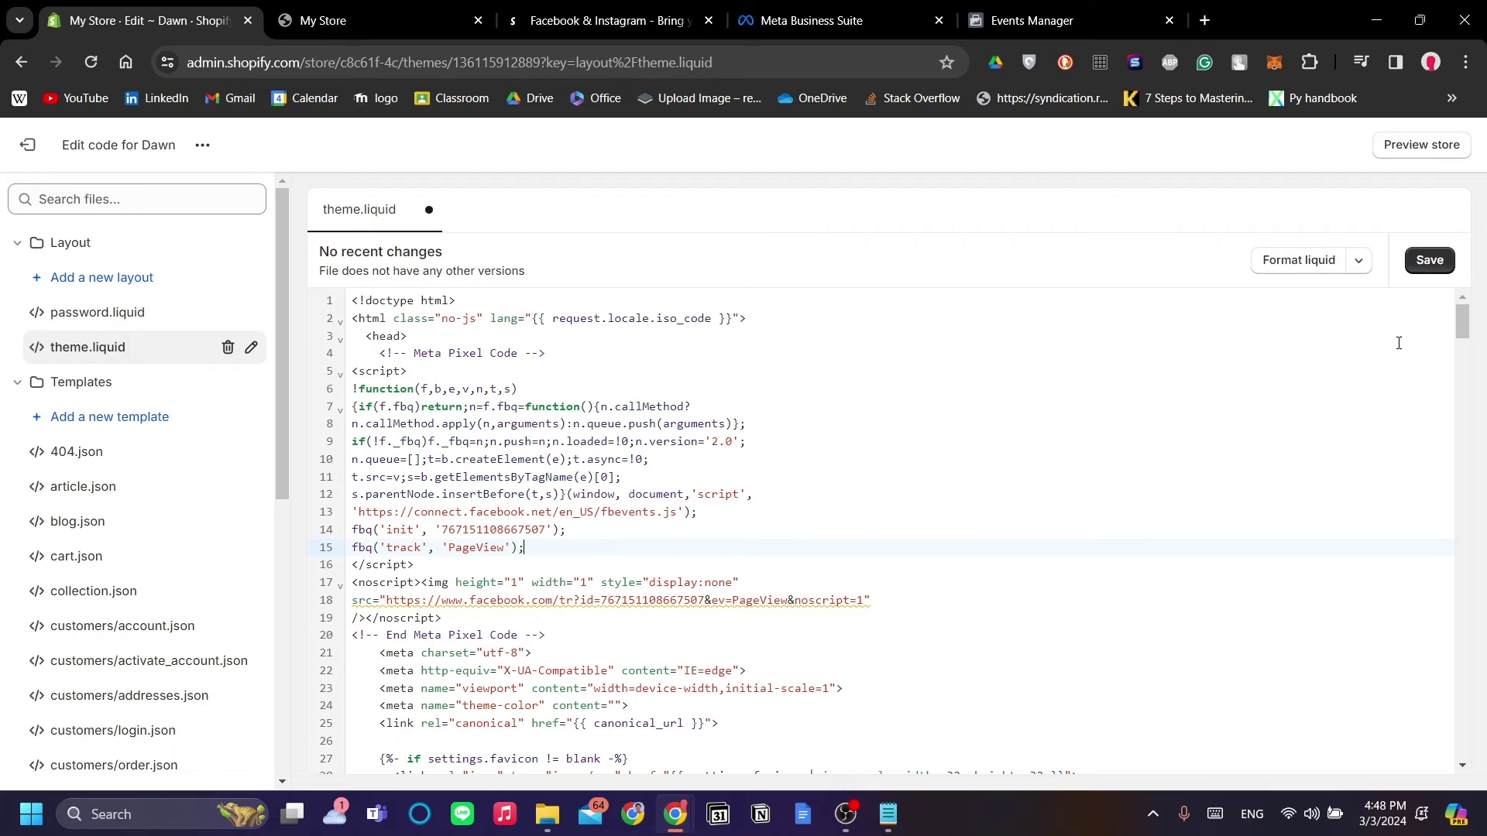
click(1441, 264)
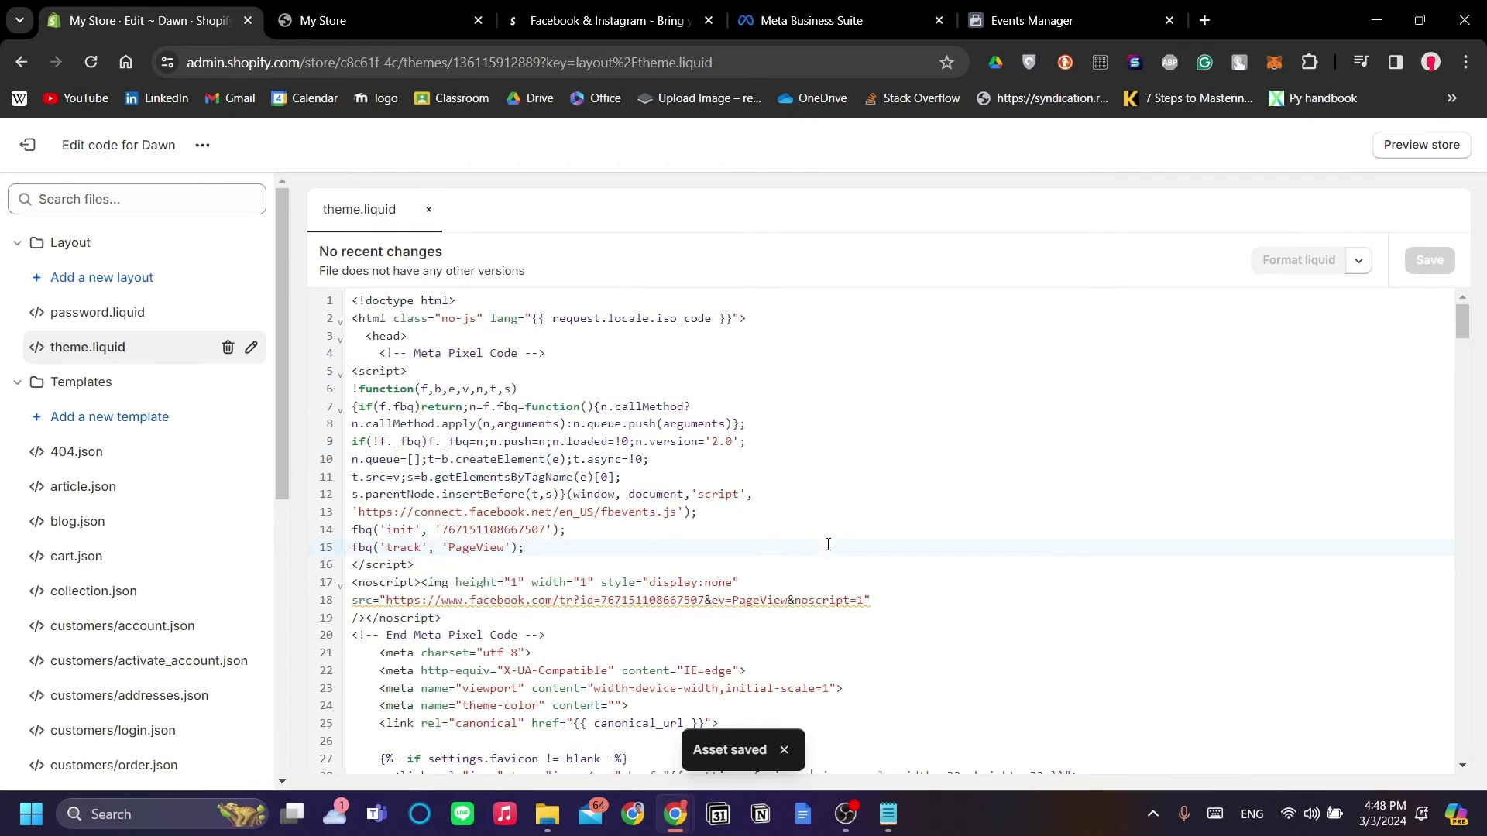
triple_click(813, 237)
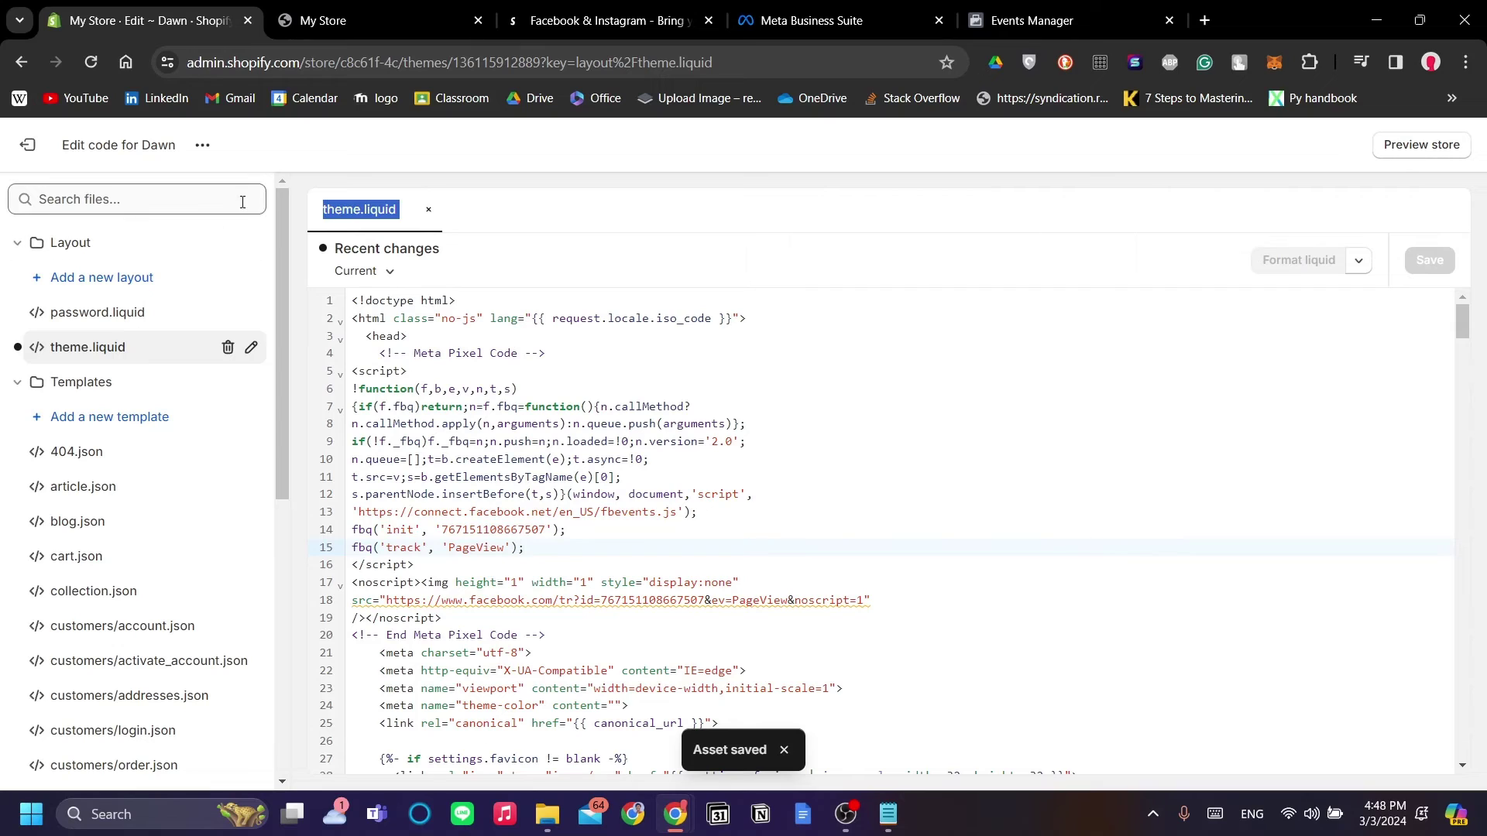
click(755, 288)
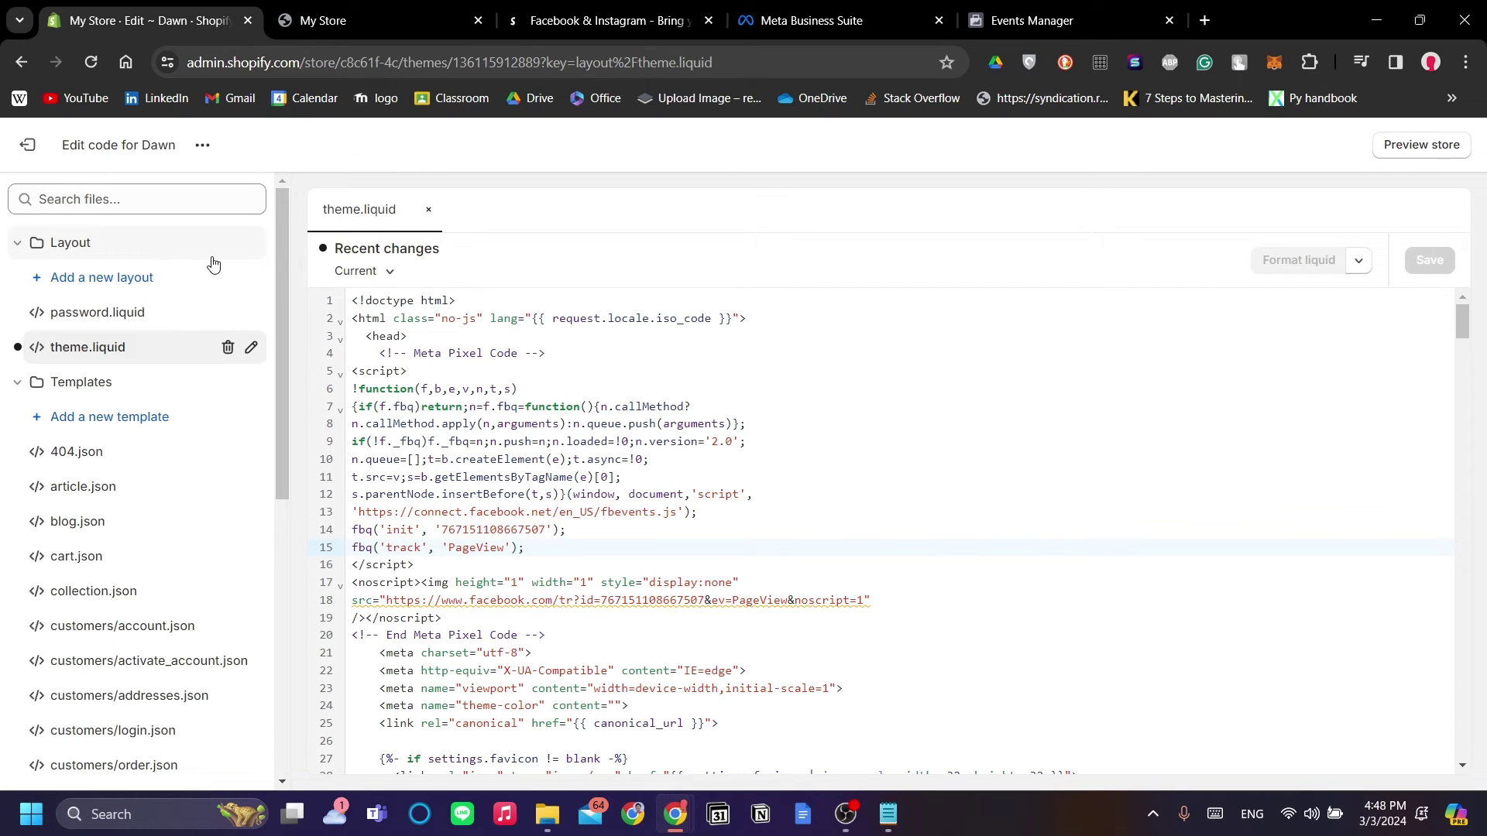
Step: Leave the theme code editor and close the empty extra browser tab
click(28, 144)
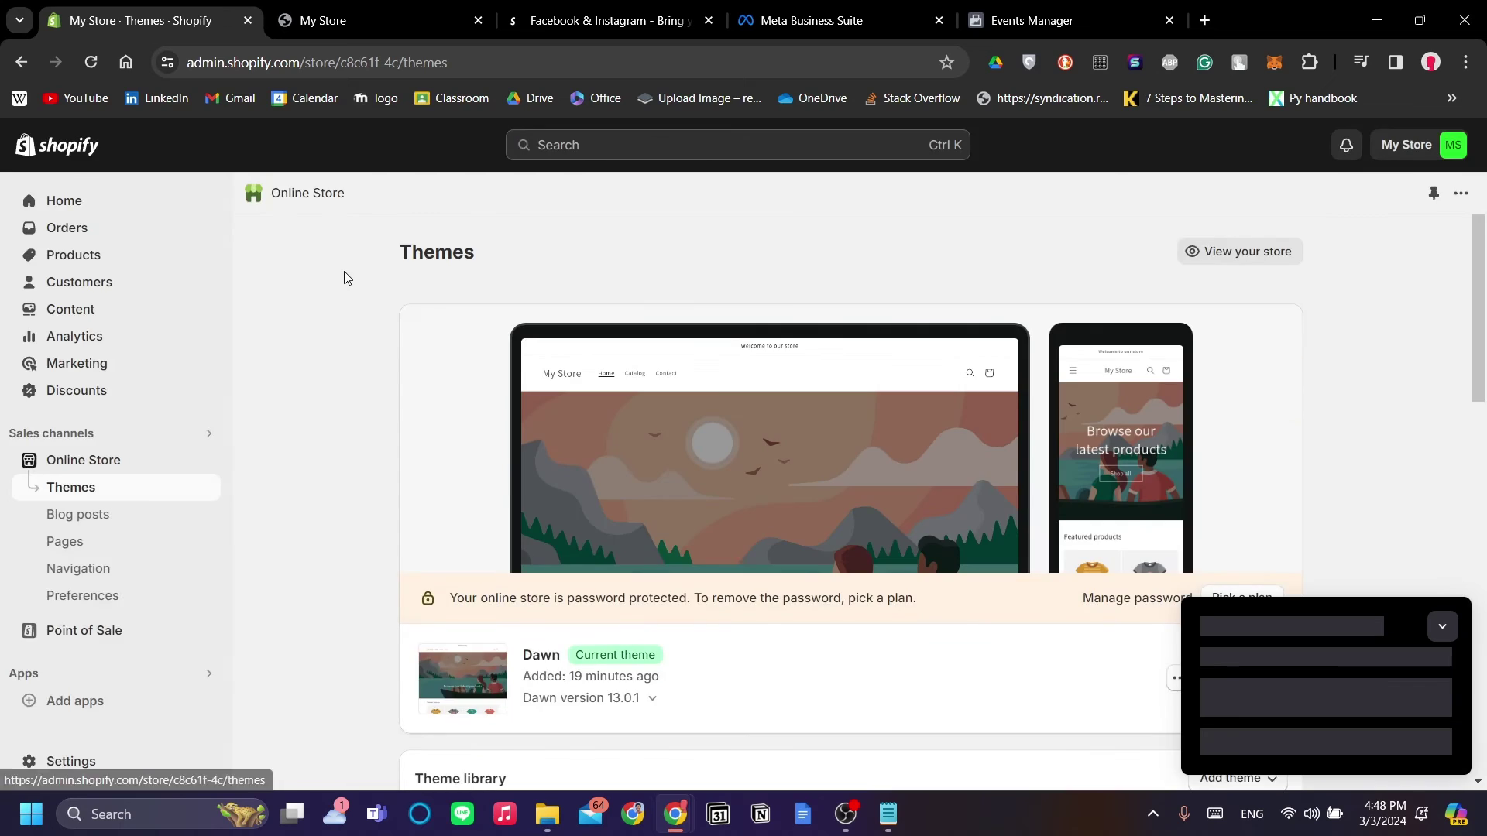
scroll(677, 545, down, 3)
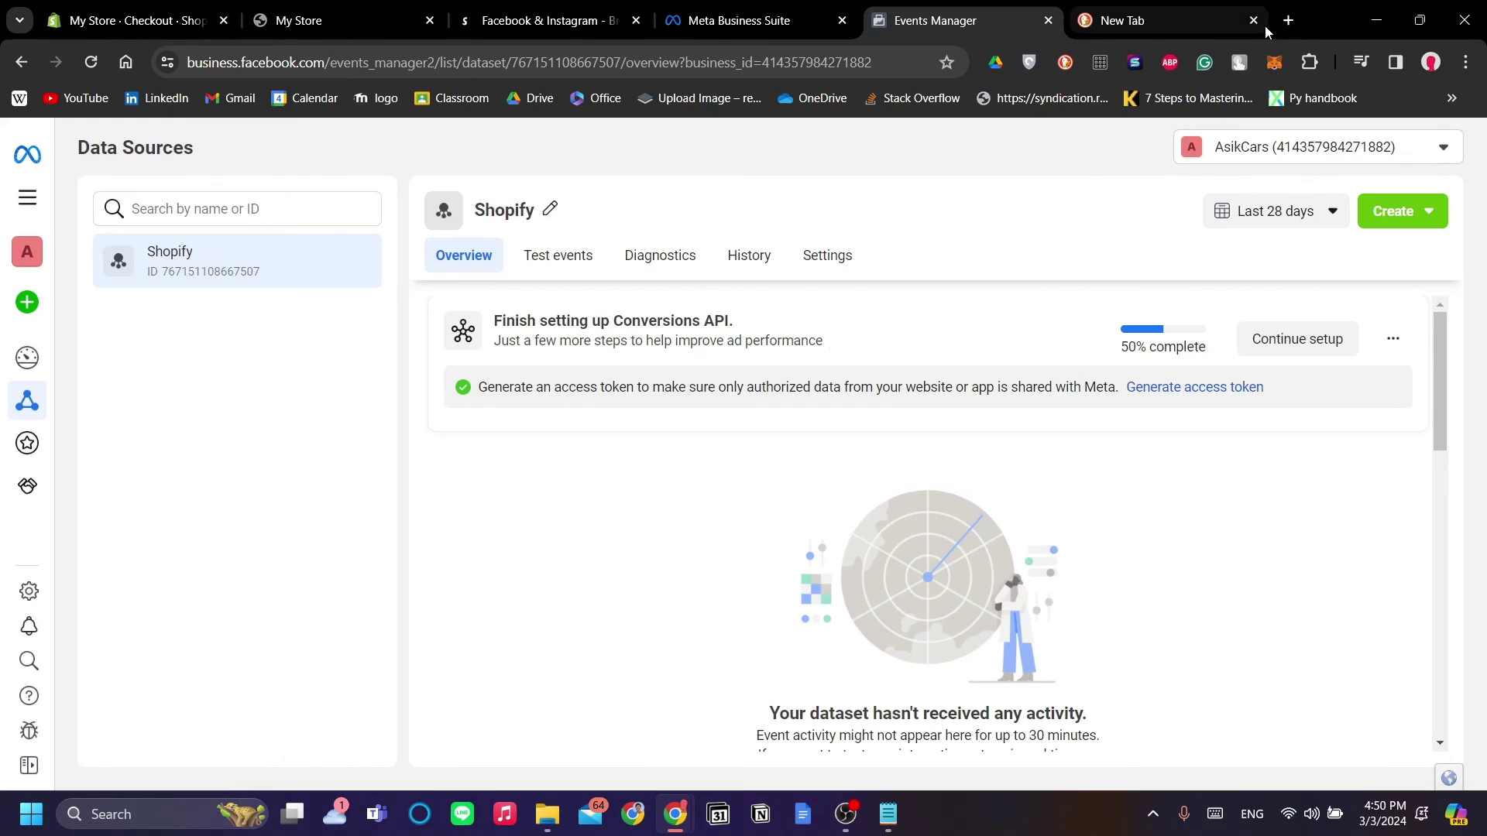
click(1255, 21)
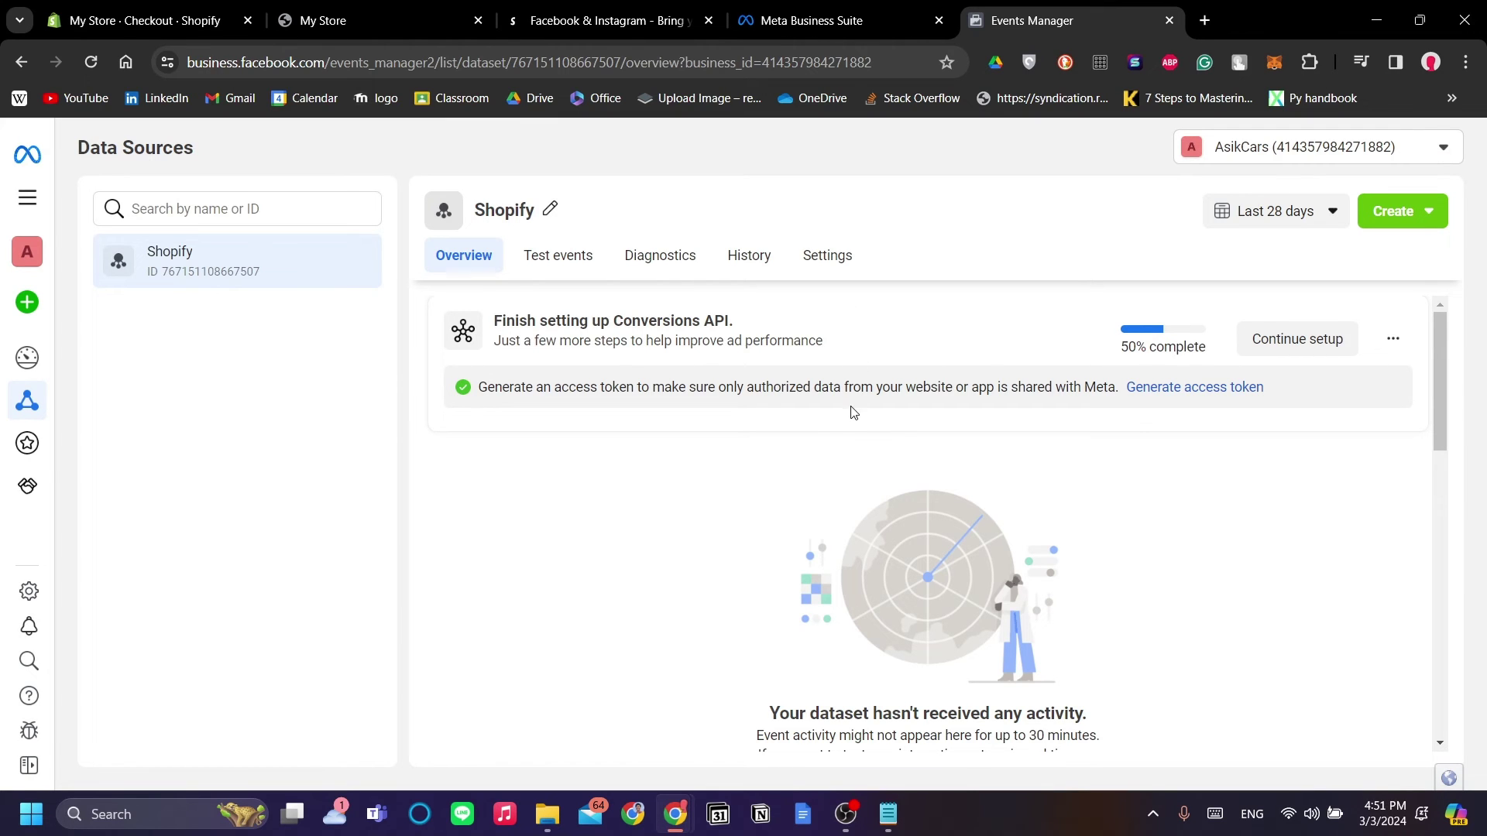
scroll(920, 440, down, 5)
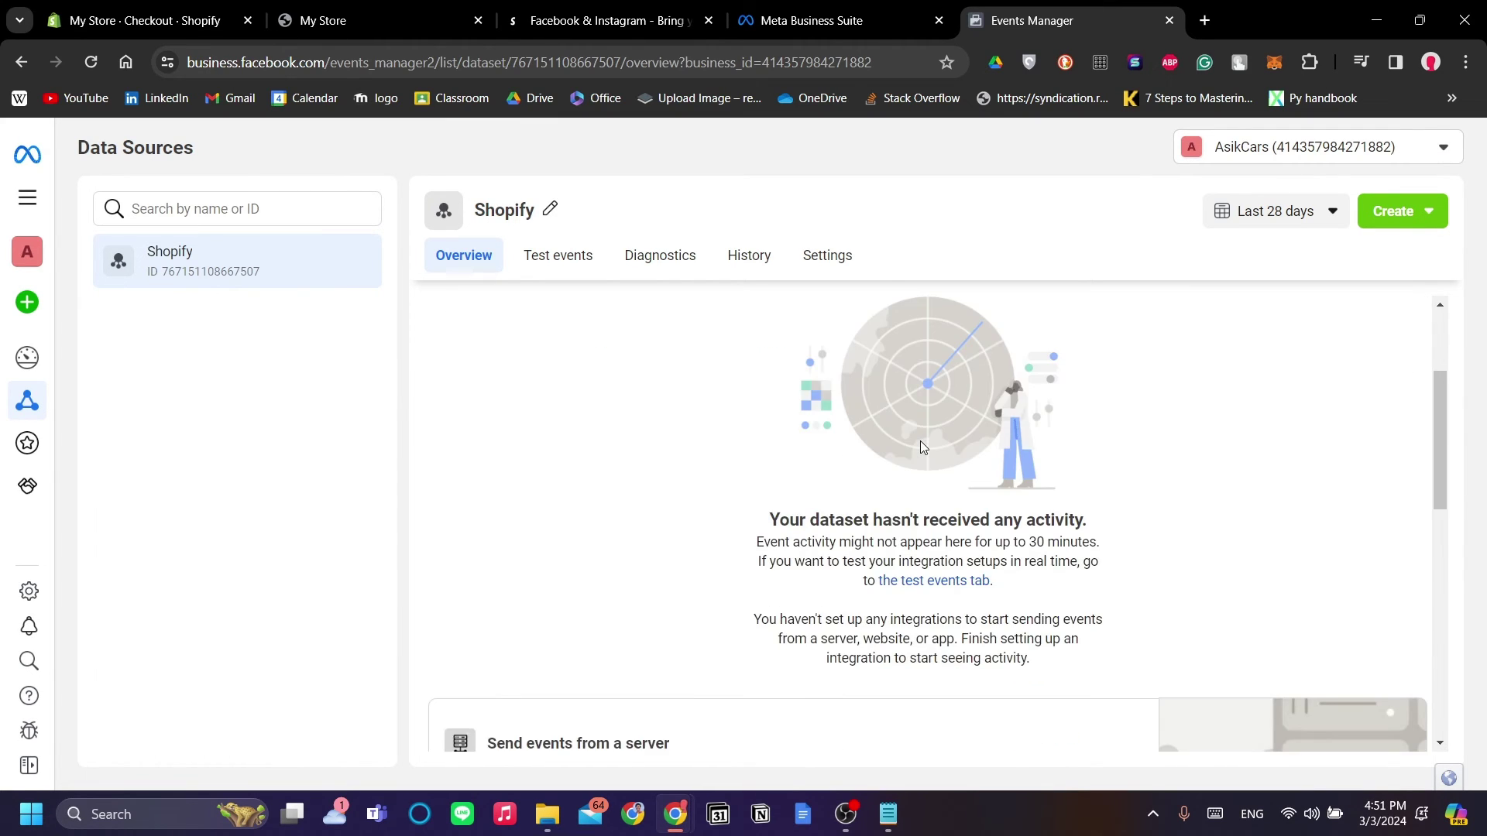
Step: Review the saved pixel code in Notepad, then bring Events Manager back to the front
click(888, 814)
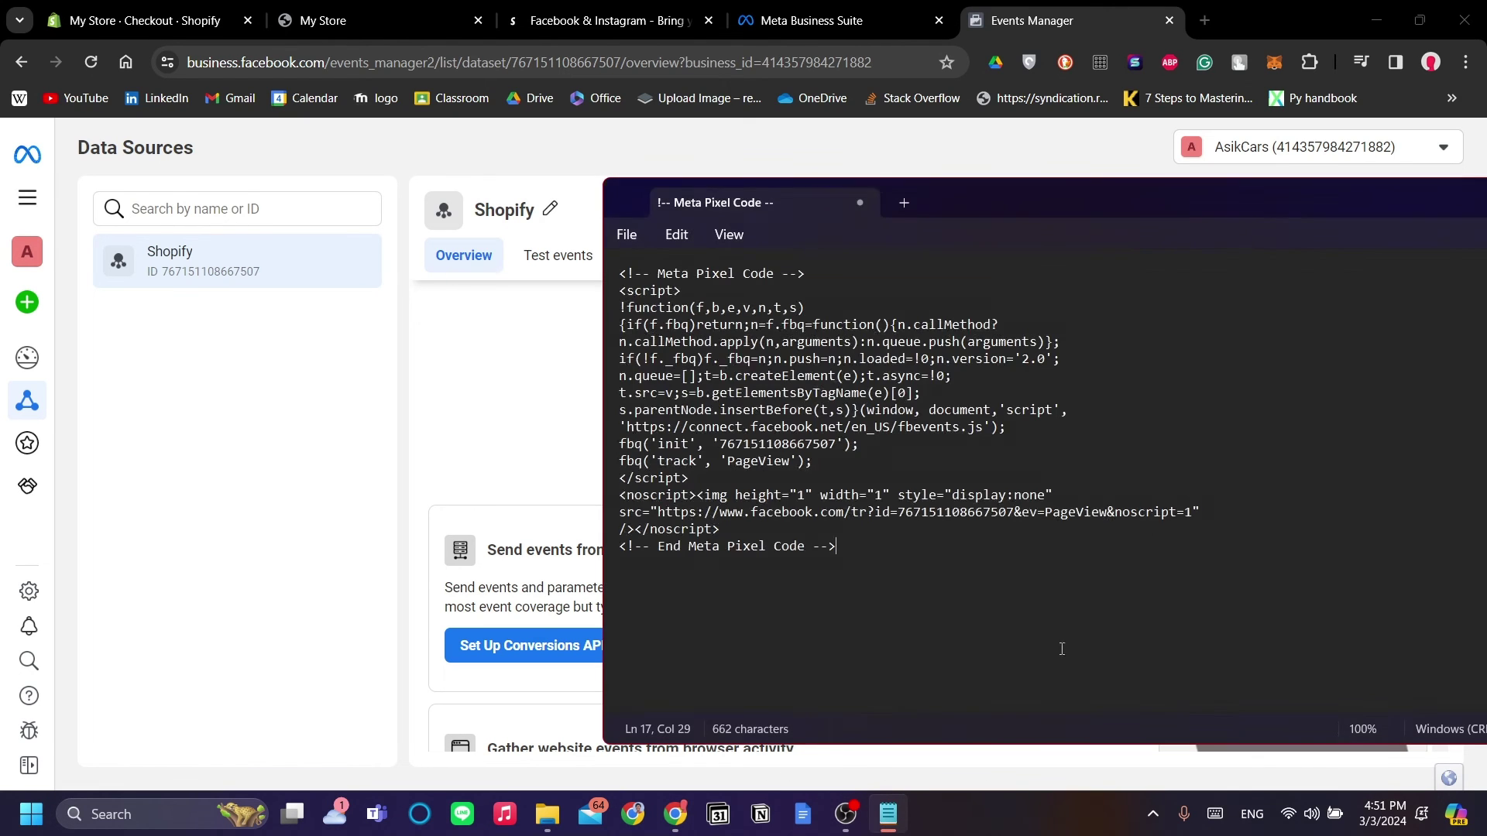
drag(804, 393, 813, 462)
click(680, 597)
click(555, 434)
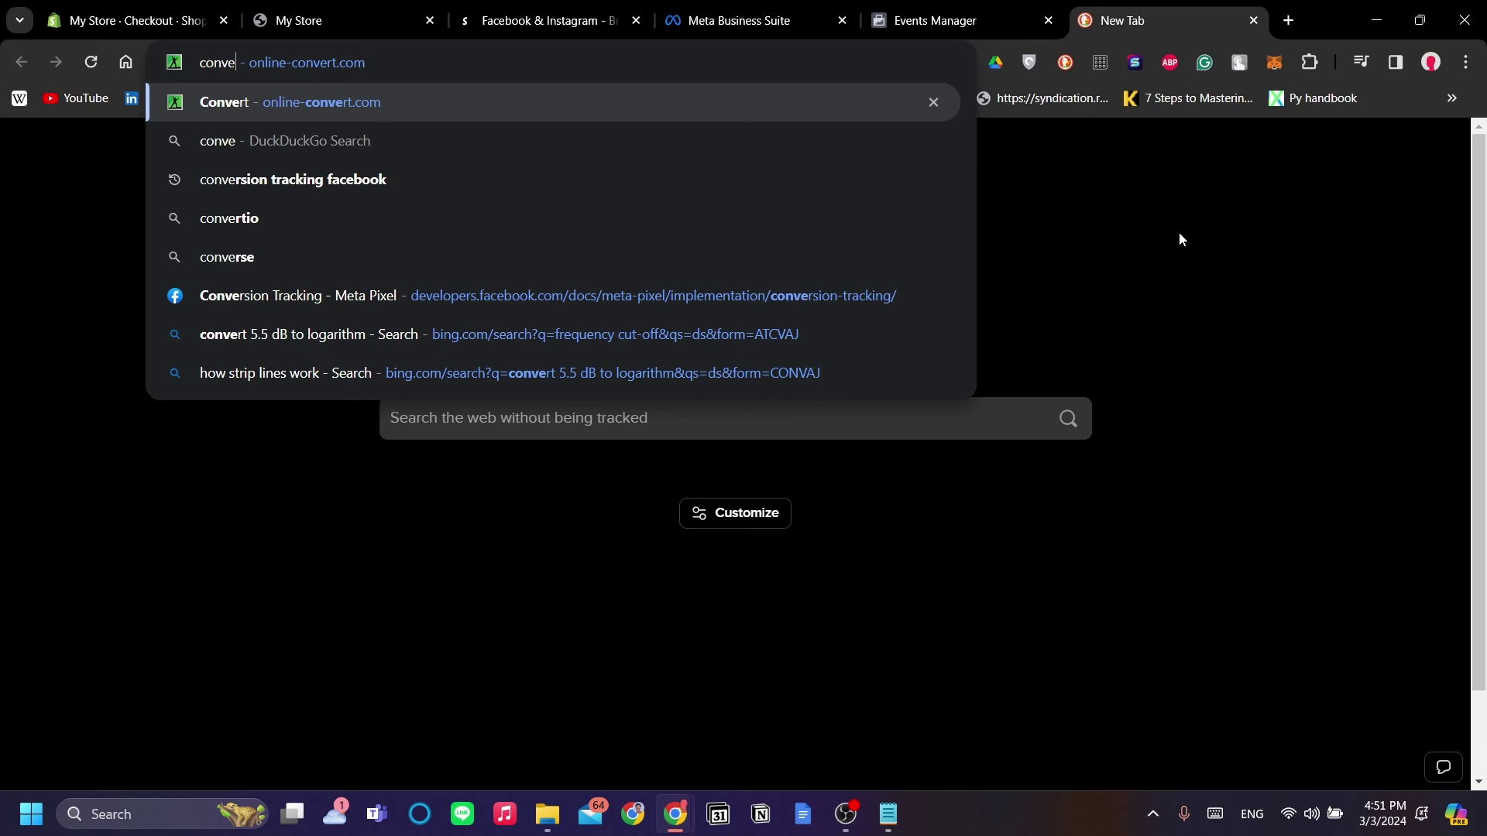
Step: Search 'conversion track' and open Meta for Developers' Conversion Tracking documentation
text(rsion track)
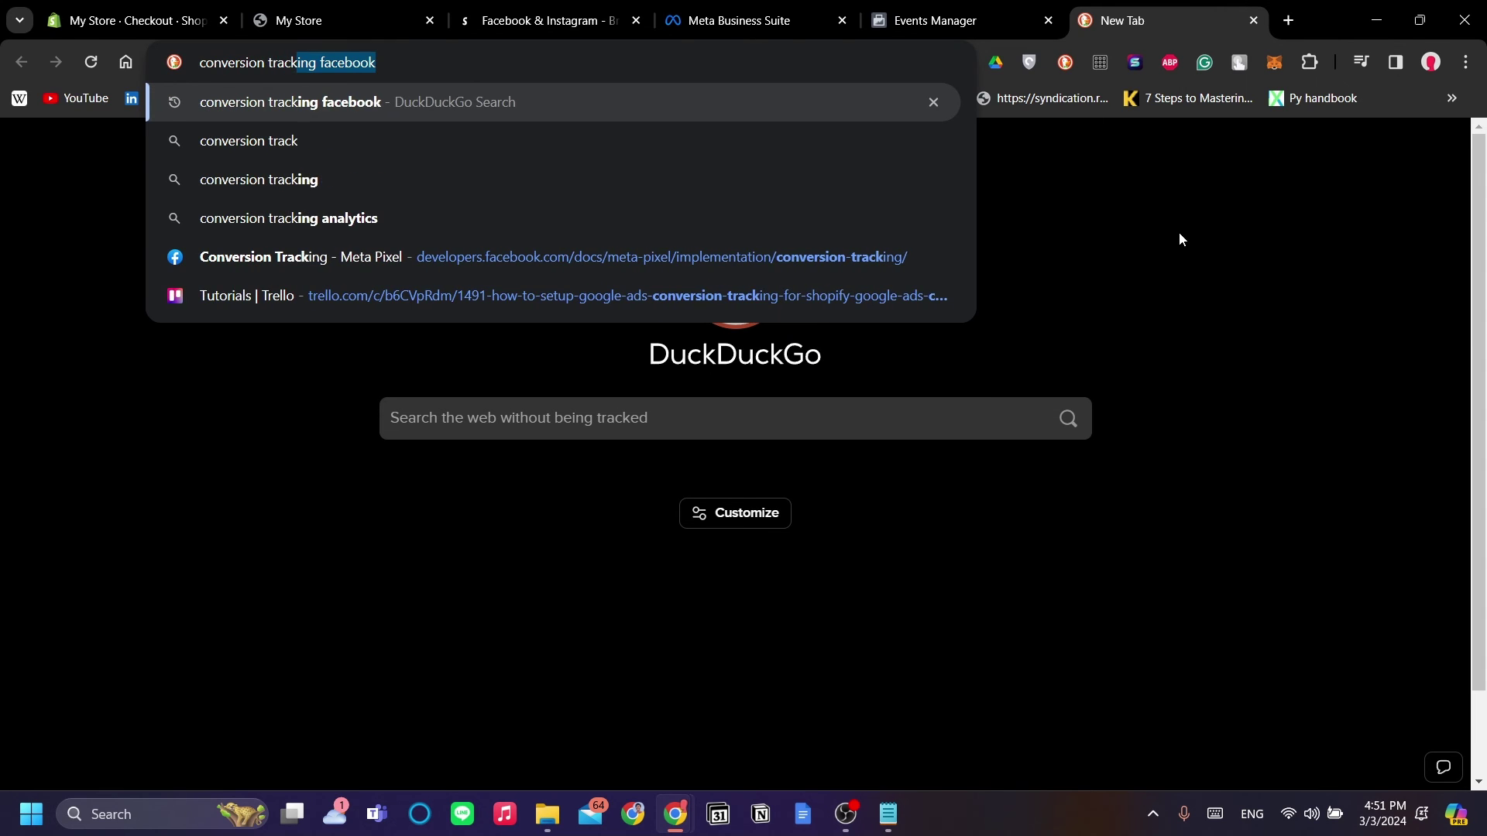
key(Return)
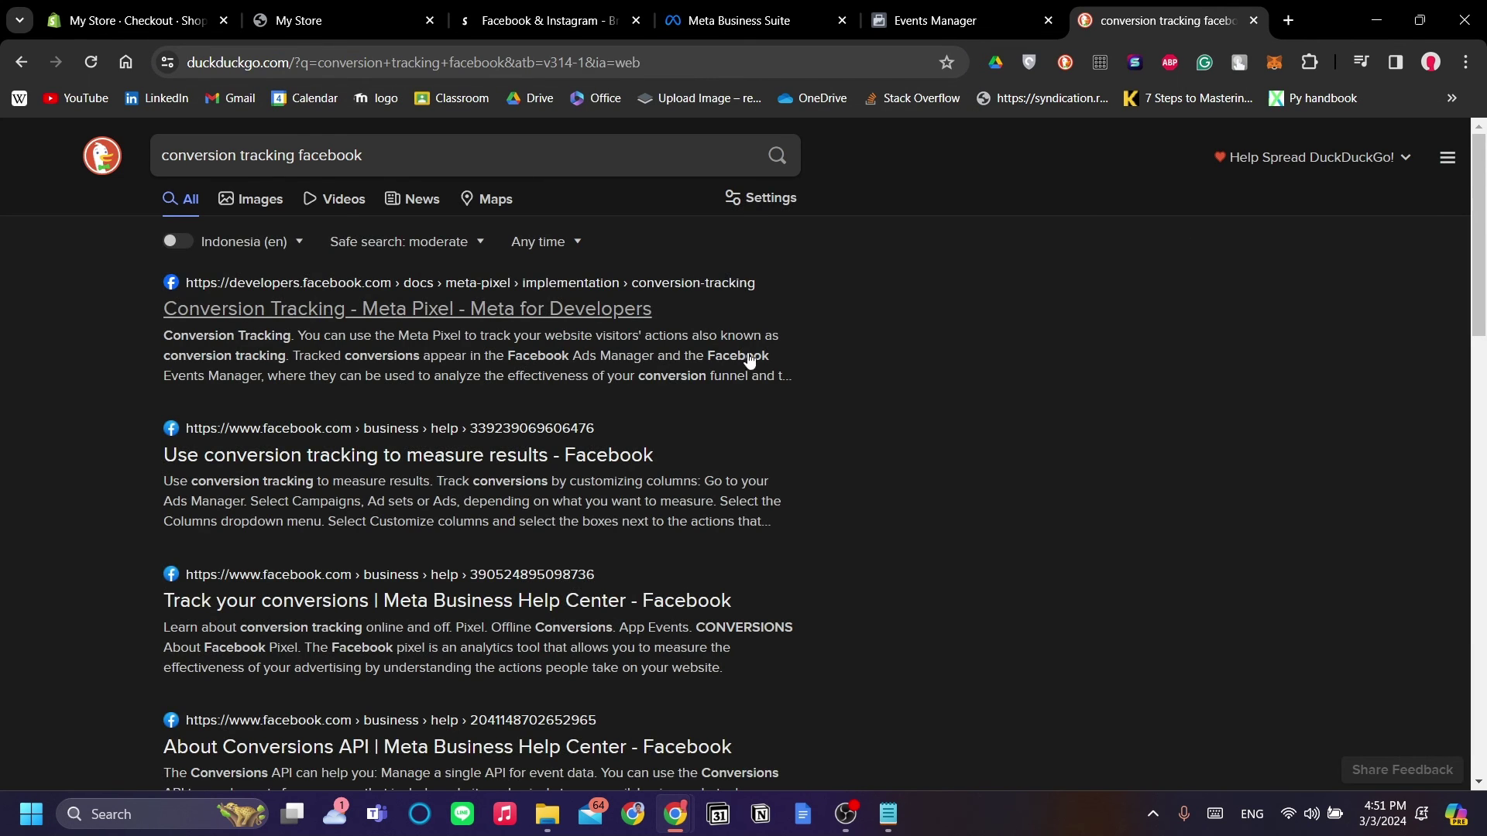
click(465, 338)
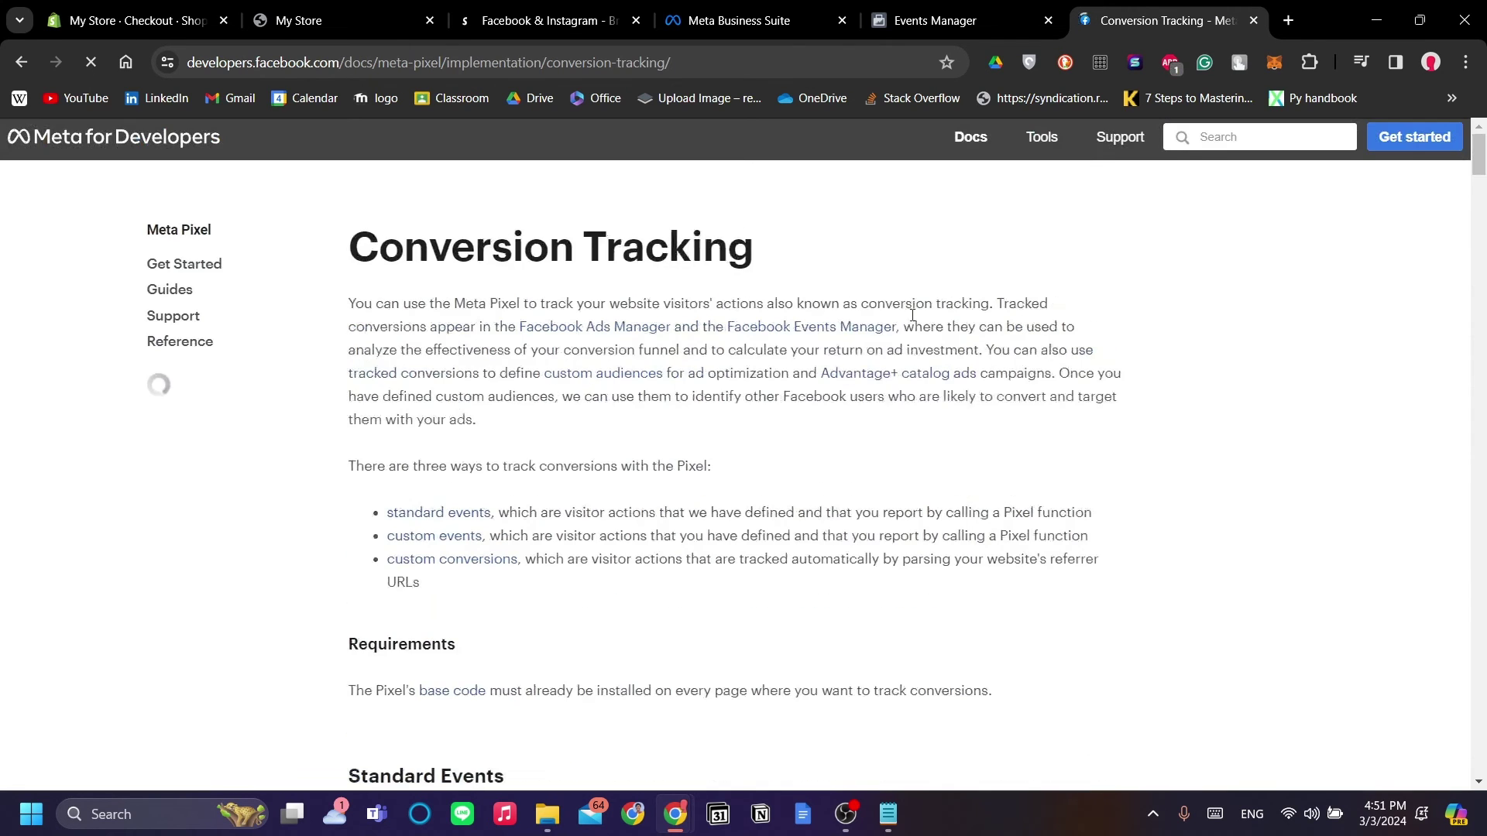
Step: Find Tracking Standard Events and copy the example fbq('track', 'Purchase', ...) call
scroll(874, 430, down, 1)
scroll(874, 430, down, 8)
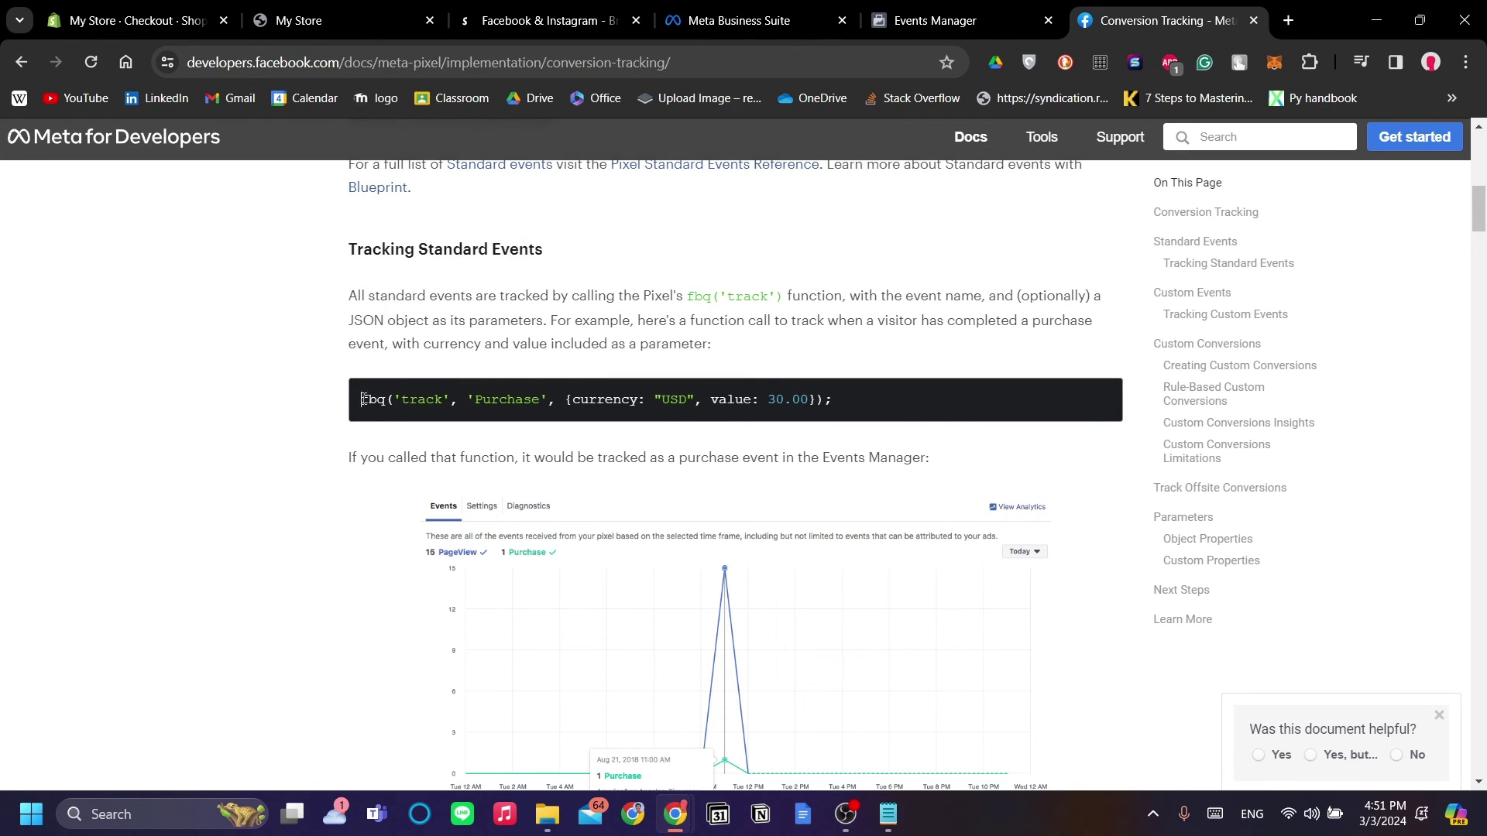
drag(364, 400, 960, 422)
key(ctrl+c)
click(894, 440)
scroll(661, 429, down, 5)
scroll(660, 441, up, 6)
scroll(661, 459, down, 5)
scroll(661, 458, down, 2)
scroll(662, 461, up, 7)
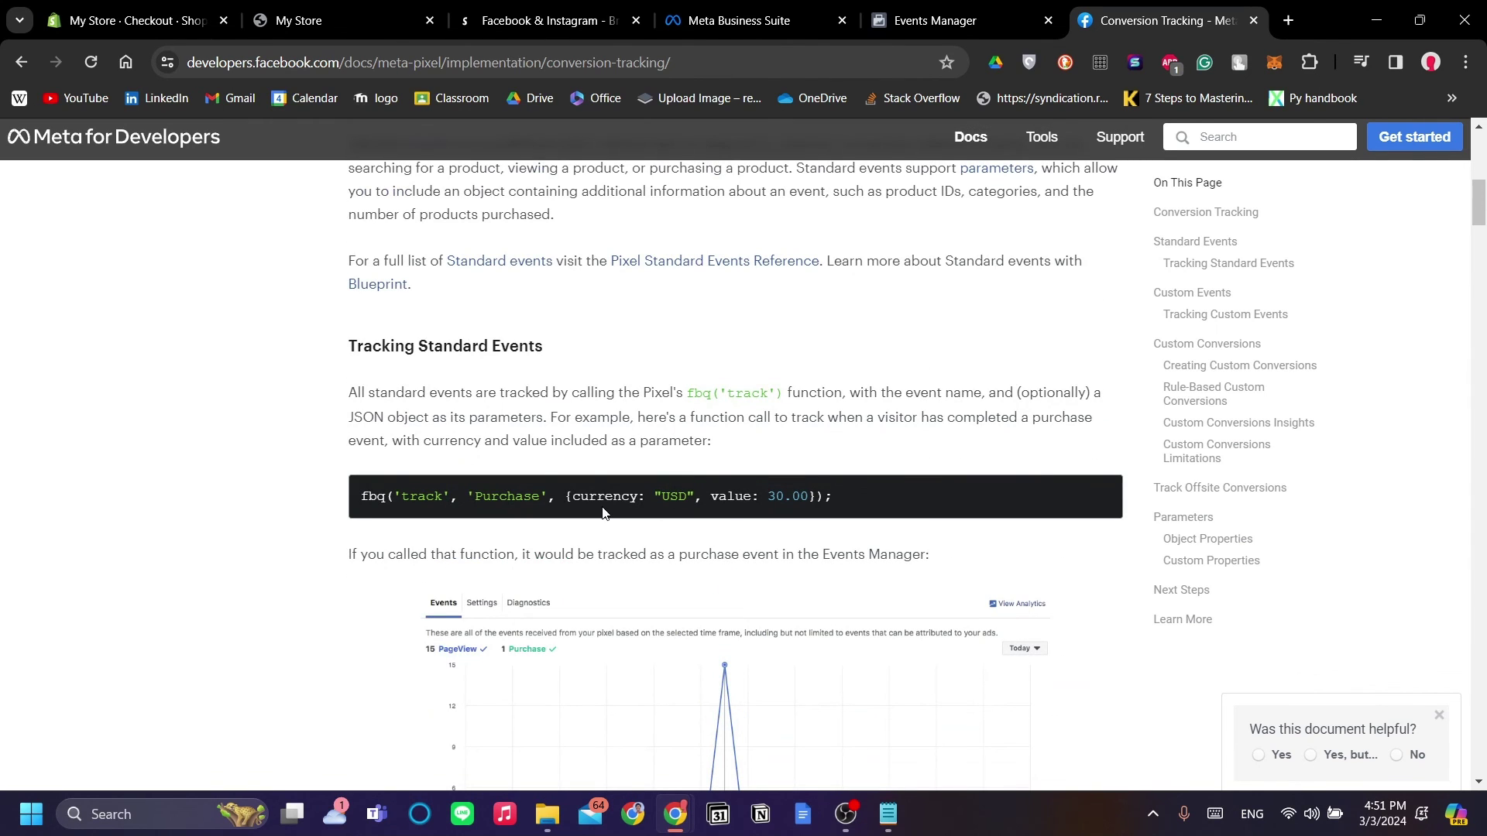
Step: Insert fbq('track', 'Purchase', {currency: "USD", value: 30.00}); after the PageView line and select the whole script
click(888, 815)
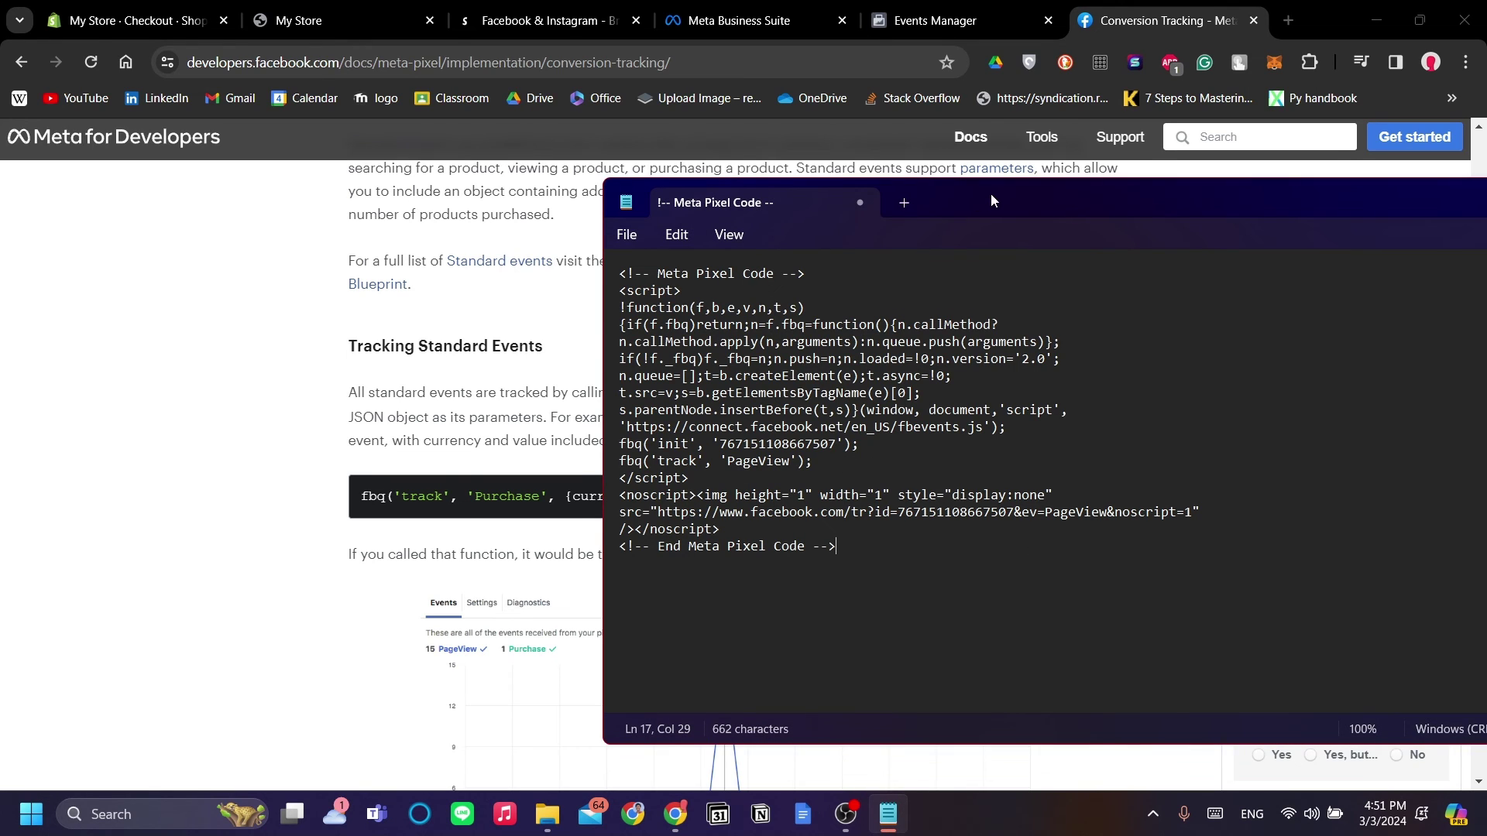
drag(989, 195, 848, 199)
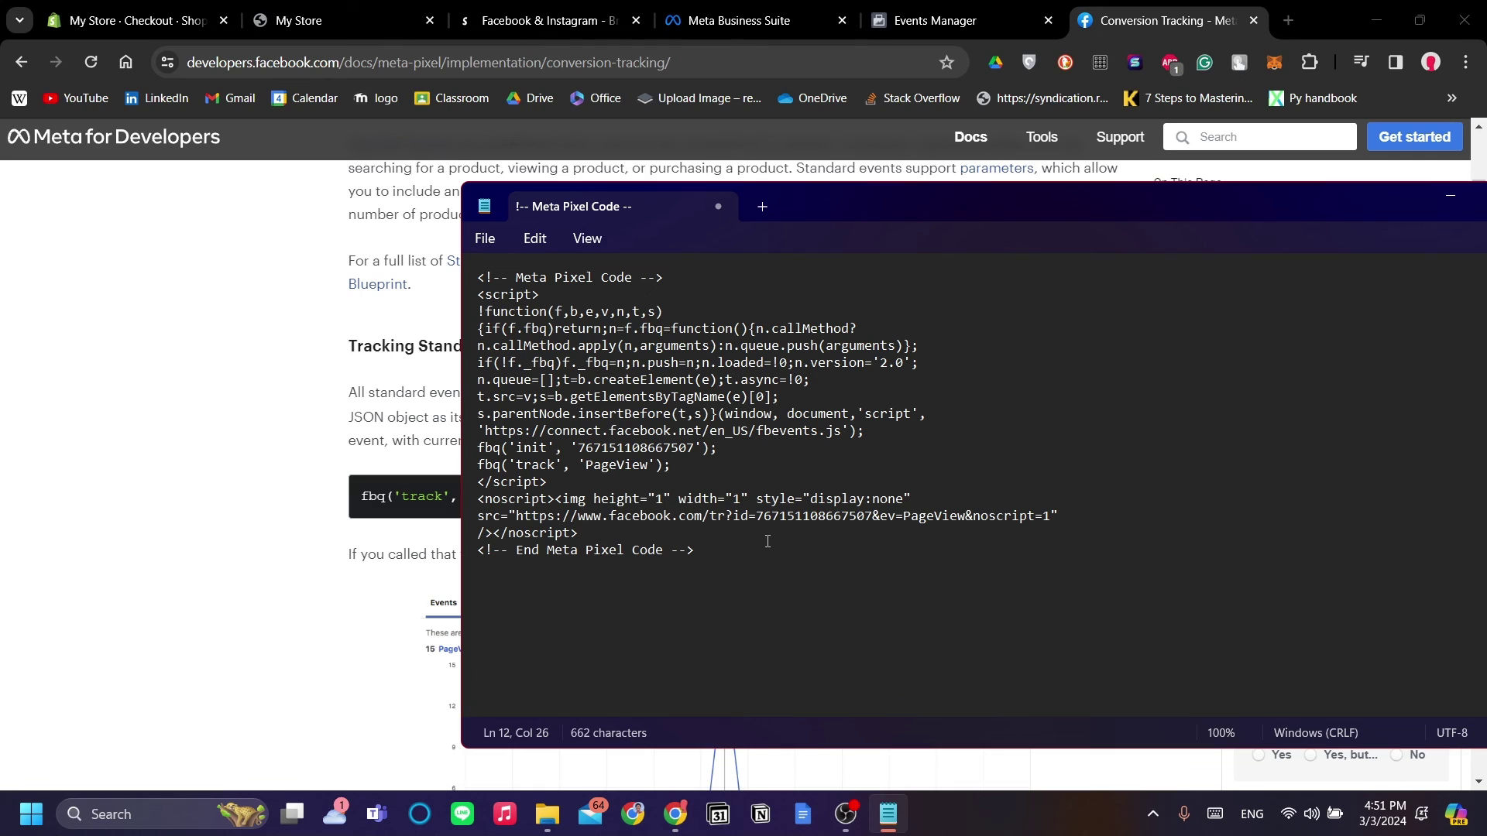
key(Return)
key(ctrl+v)
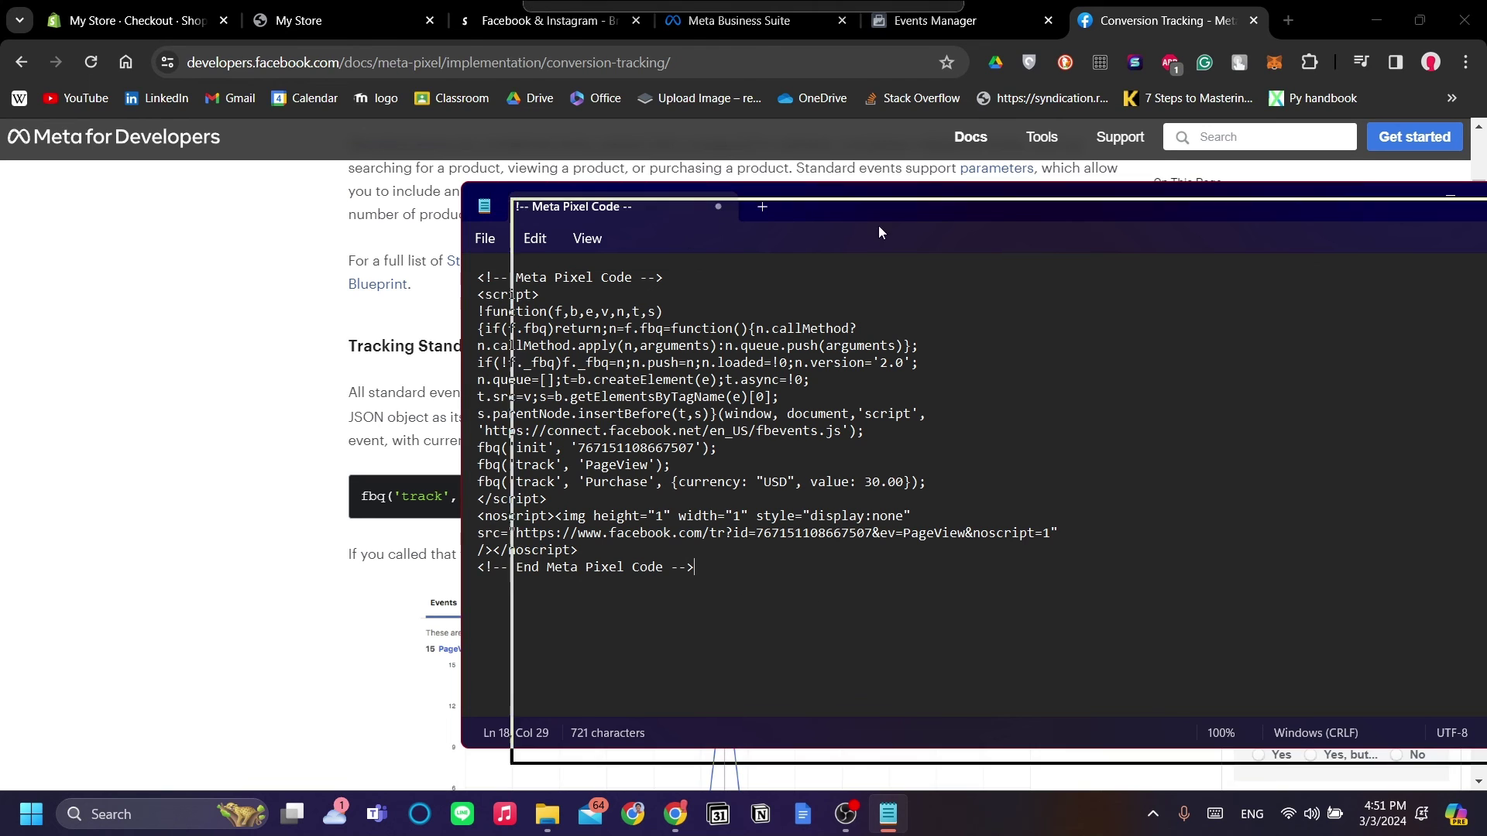
drag(907, 236, 1029, 271)
scroll(478, 484, up, 4)
scroll(478, 484, down, 7)
scroll(478, 484, up, 8)
scroll(478, 484, down, 5)
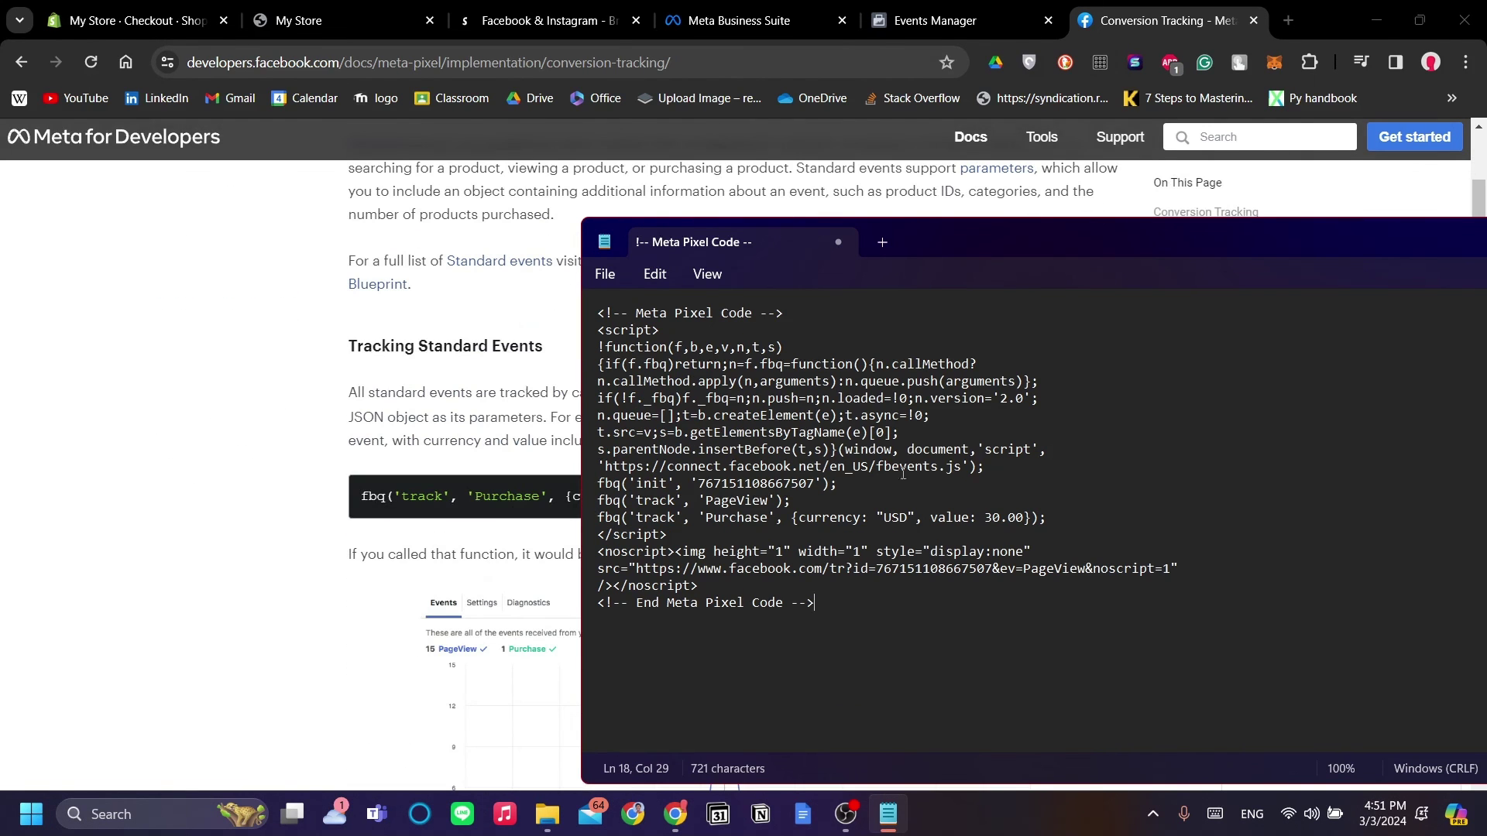
key(ctrl+a)
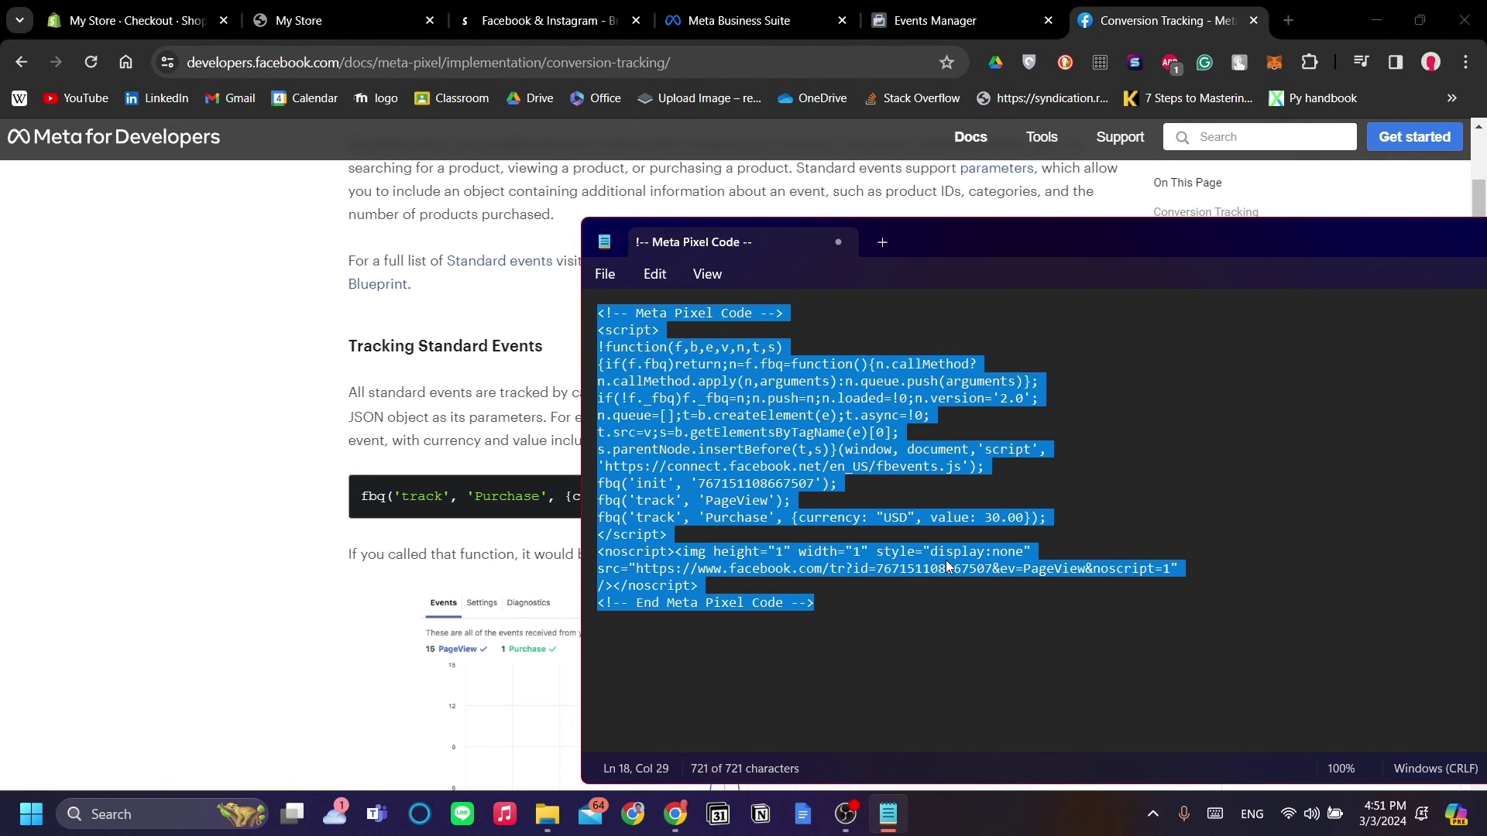
click(135, 20)
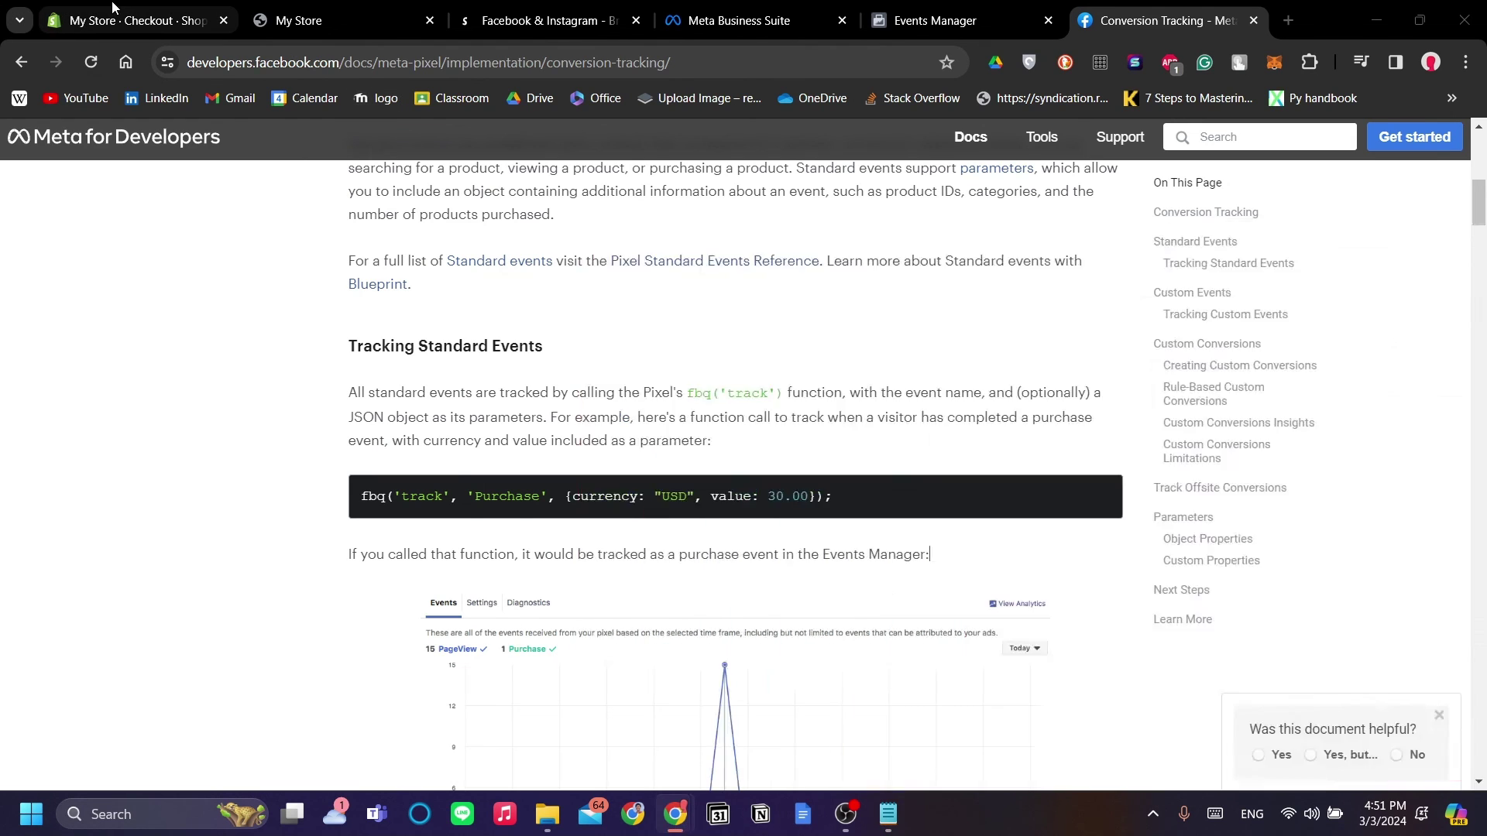
Step: Paste the updated pixel script into the Order status page Additional scripts box and save
scroll(674, 422, up, 5)
scroll(688, 402, down, 6)
scroll(688, 402, up, 12)
scroll(852, 465, down, 8)
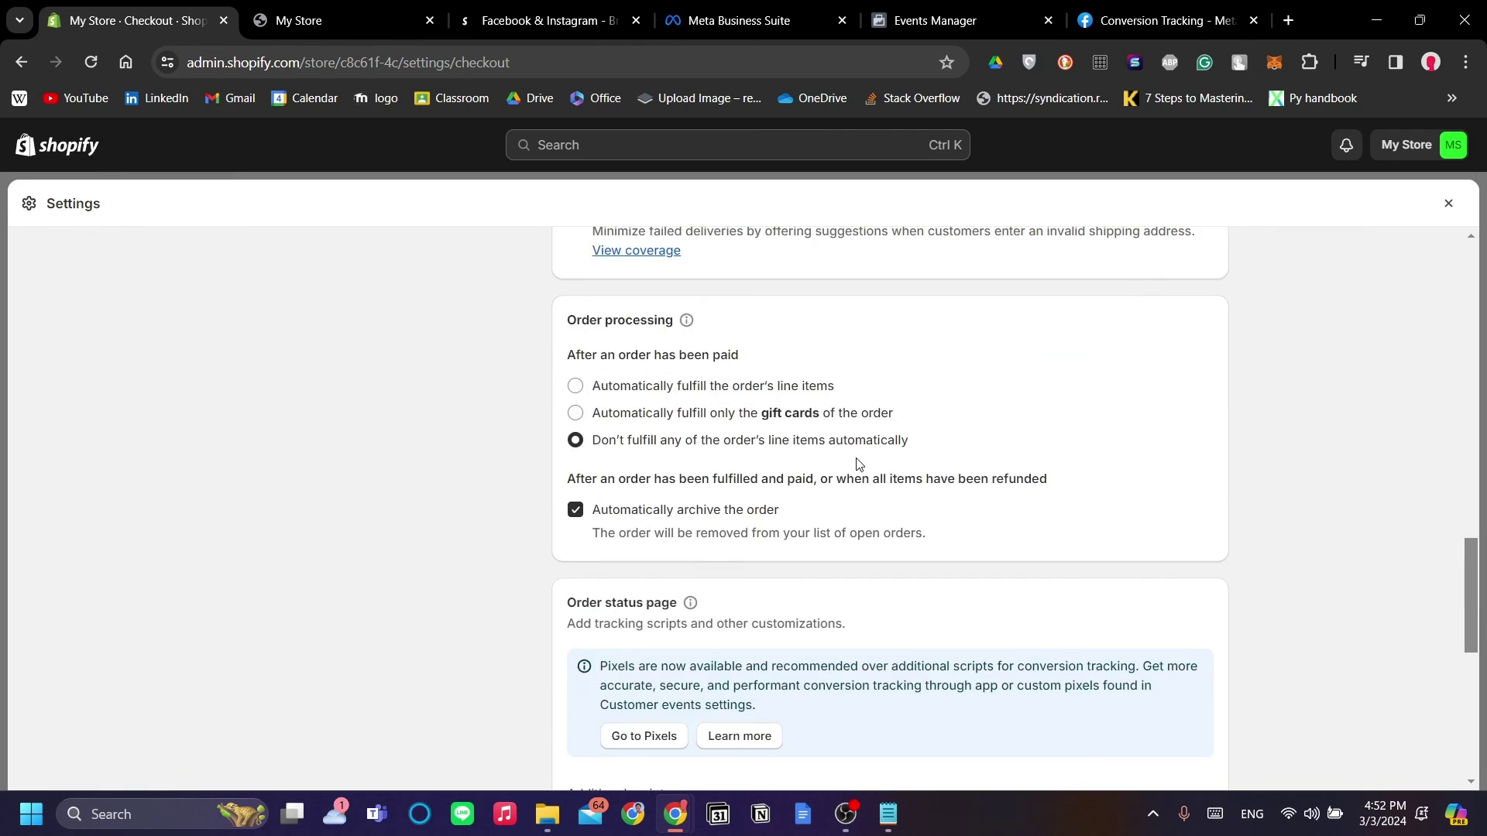
scroll(855, 461, up, 12)
scroll(856, 464, up, 5)
scroll(853, 465, down, 12)
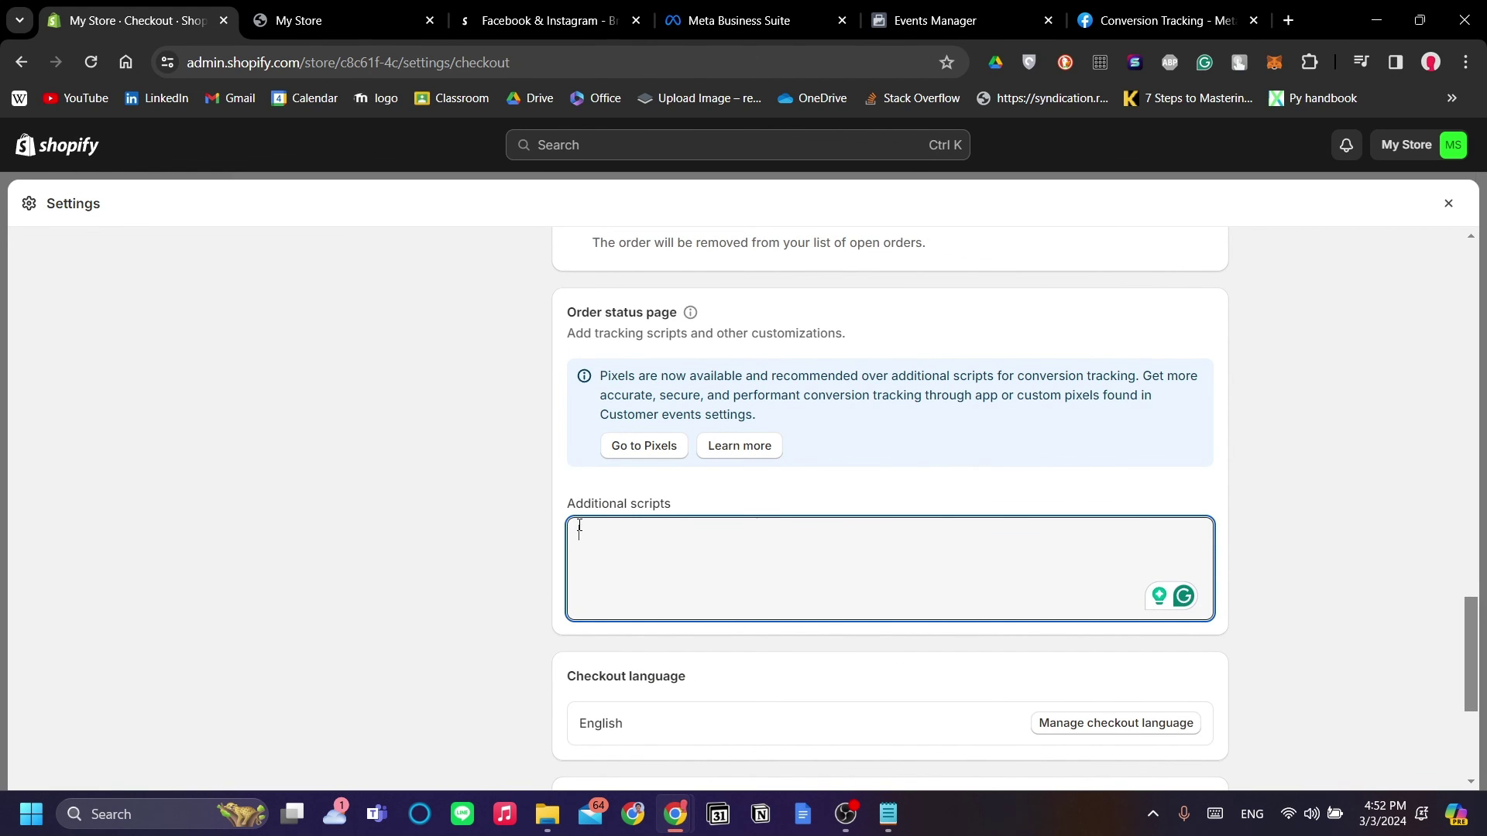
key(ctrl+v)
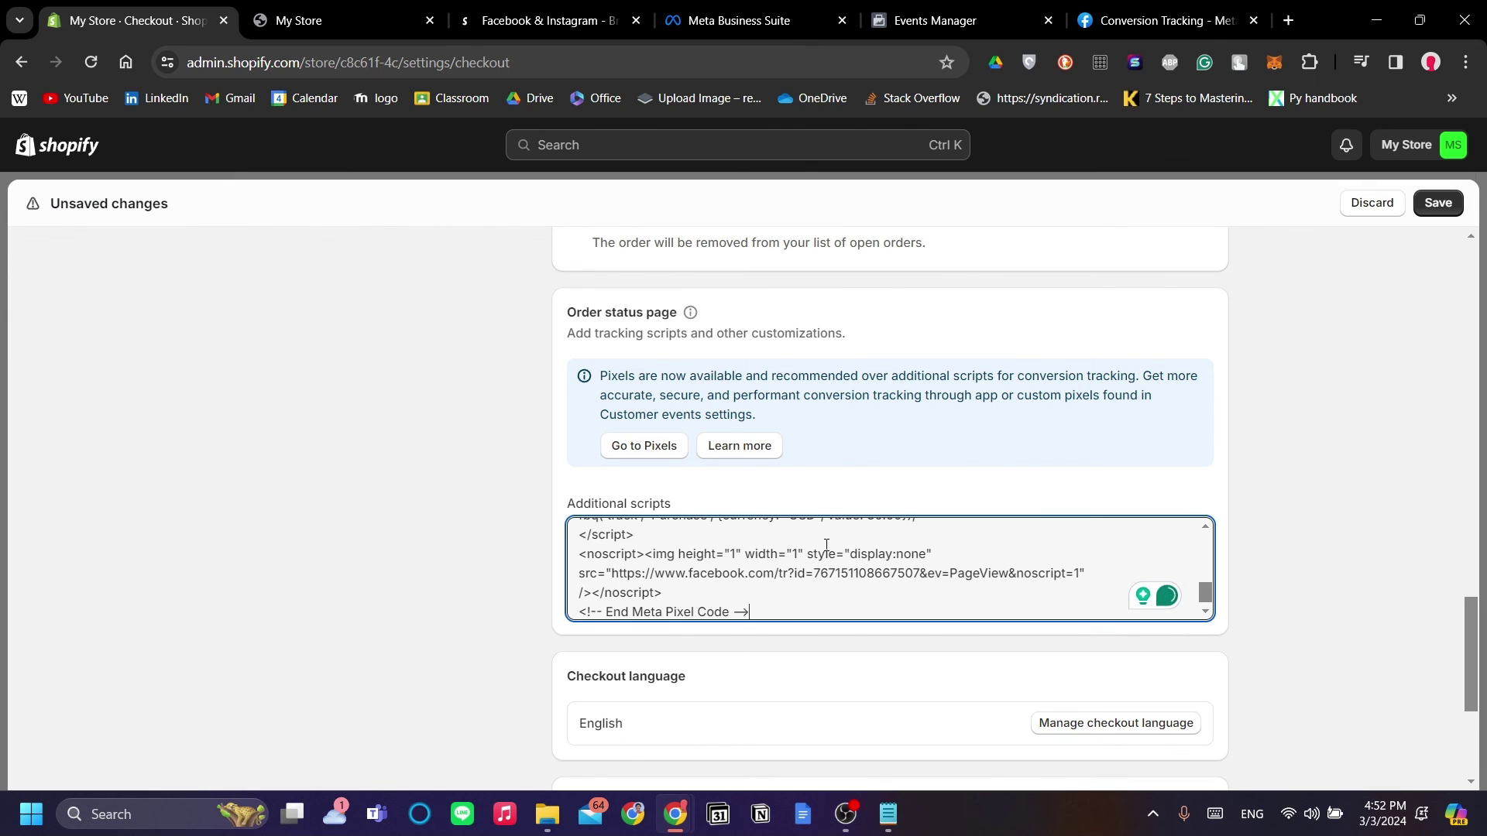
scroll(826, 534, down, 3)
click(1439, 203)
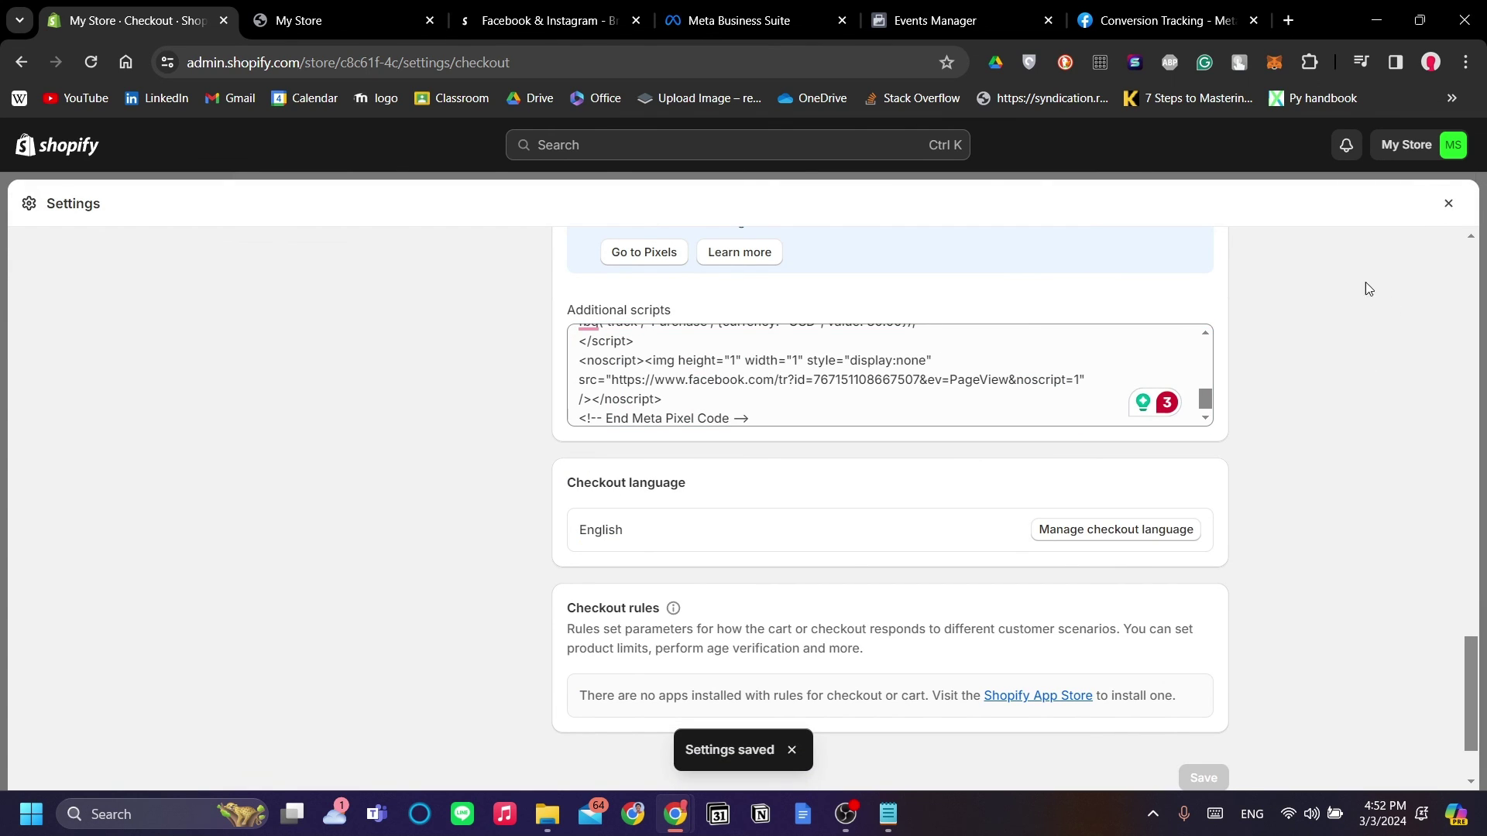
Step: Close Settings and scroll the Online Store Themes page showing the current Dawn theme
click(1448, 205)
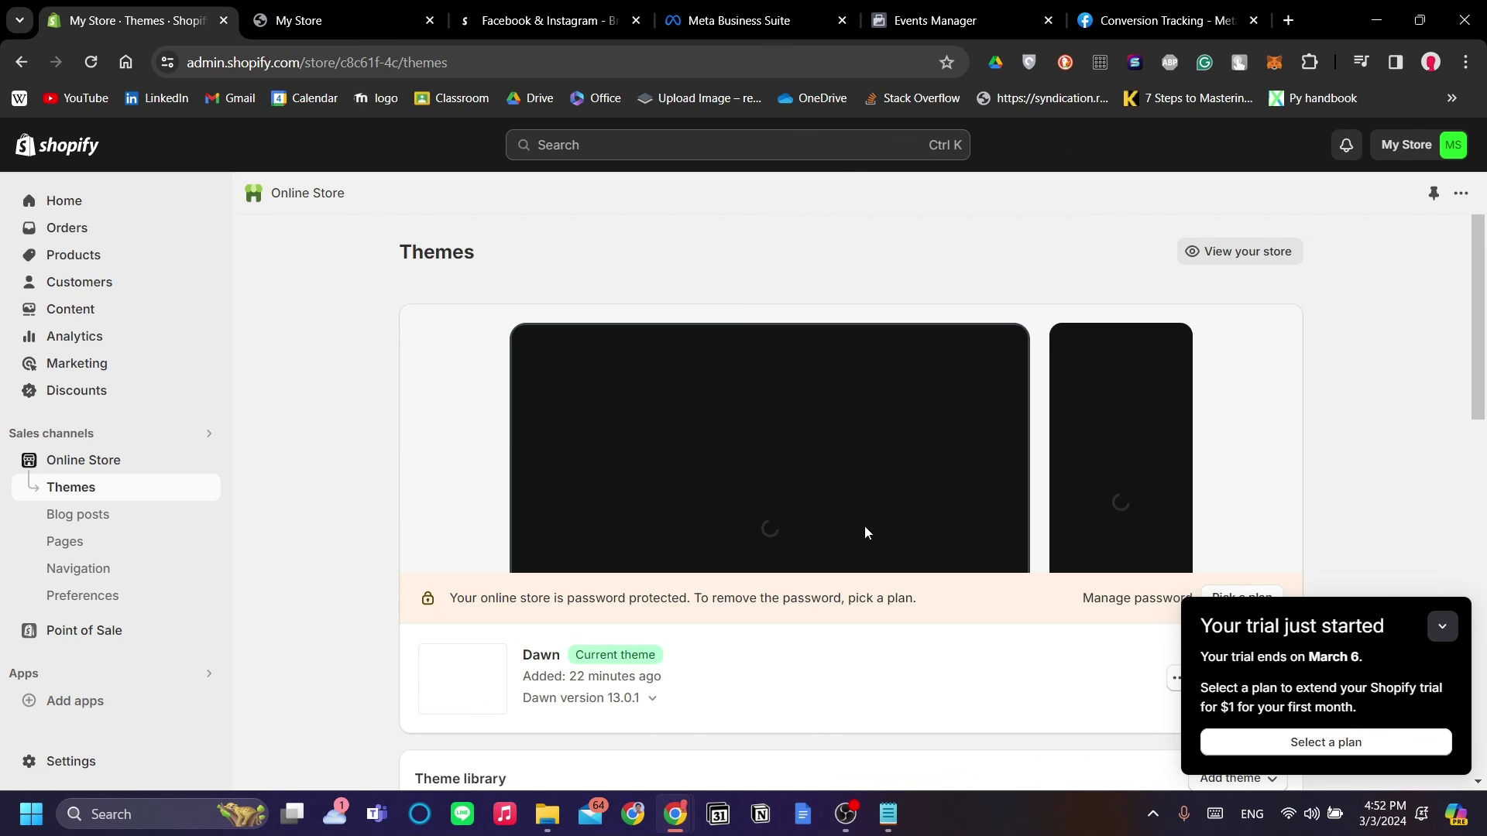
scroll(867, 532, down, 1)
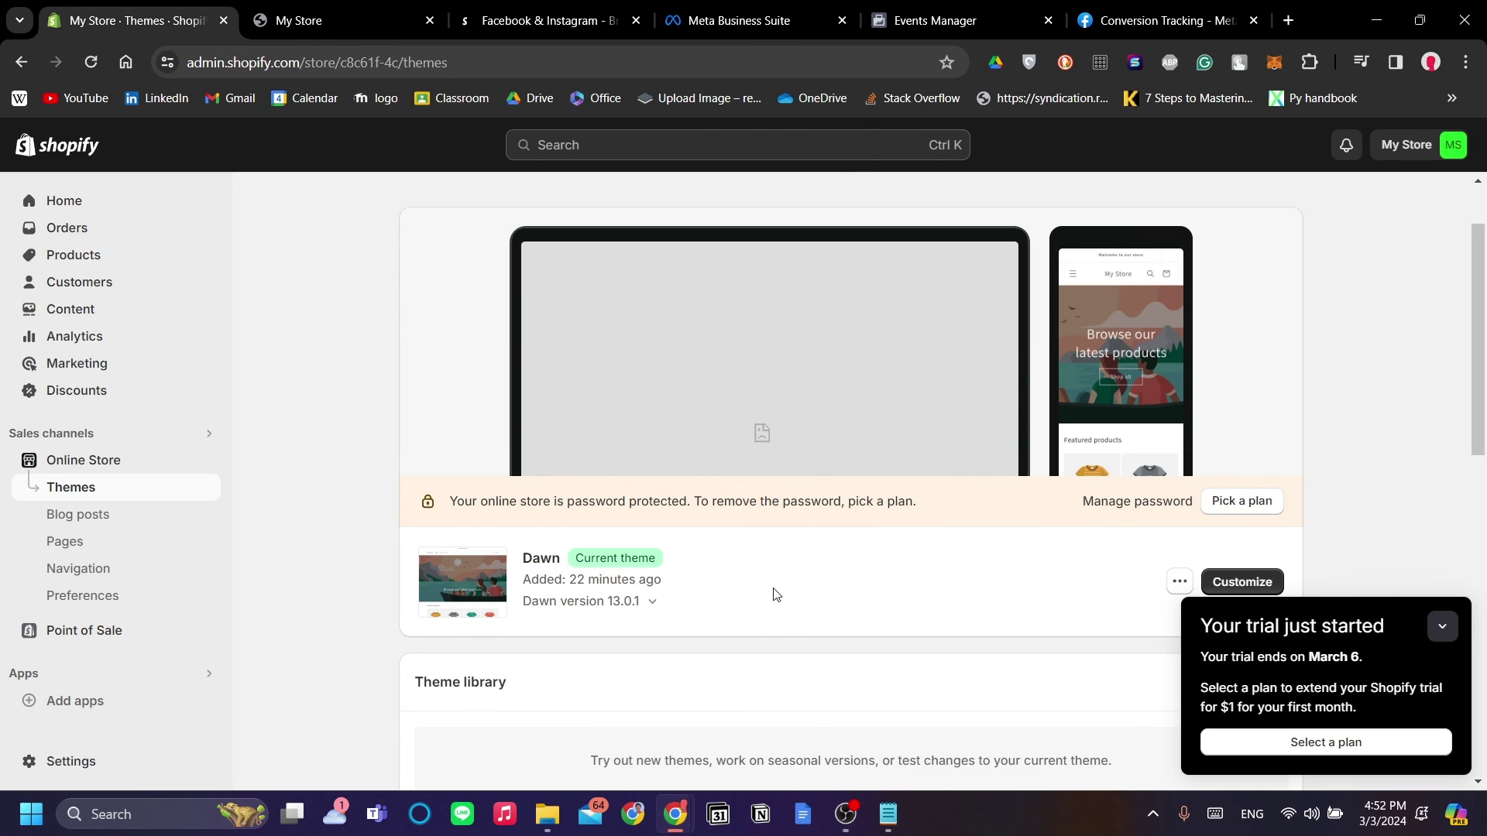